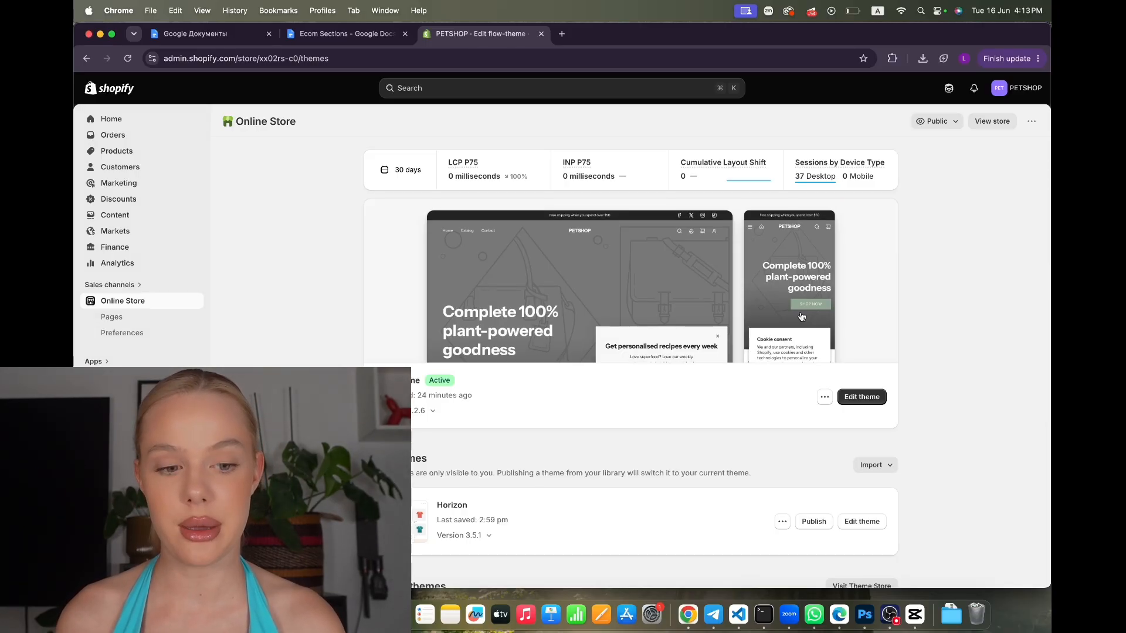
Import Drive Theme.zip as a new draft theme with Upload zip file
{"action": "scroll", "coordinate": [766, 367], "scroll_direction": "down", "scroll_amount": 5}
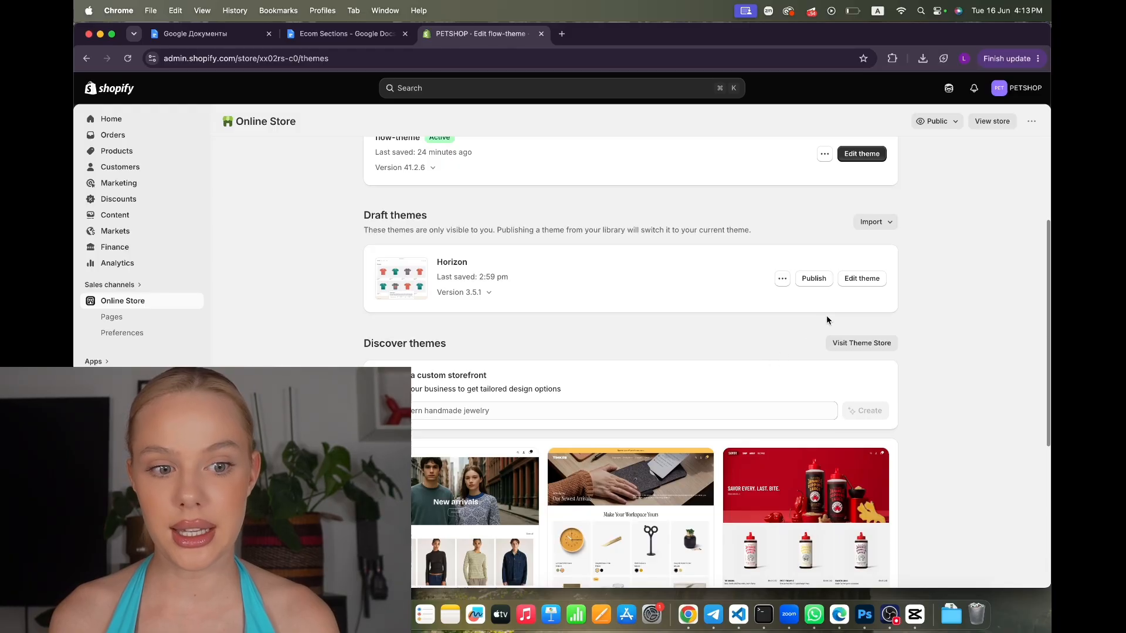
{"action": "left_click", "coordinate": [874, 222]}
{"action": "left_click", "coordinate": [875, 245]}
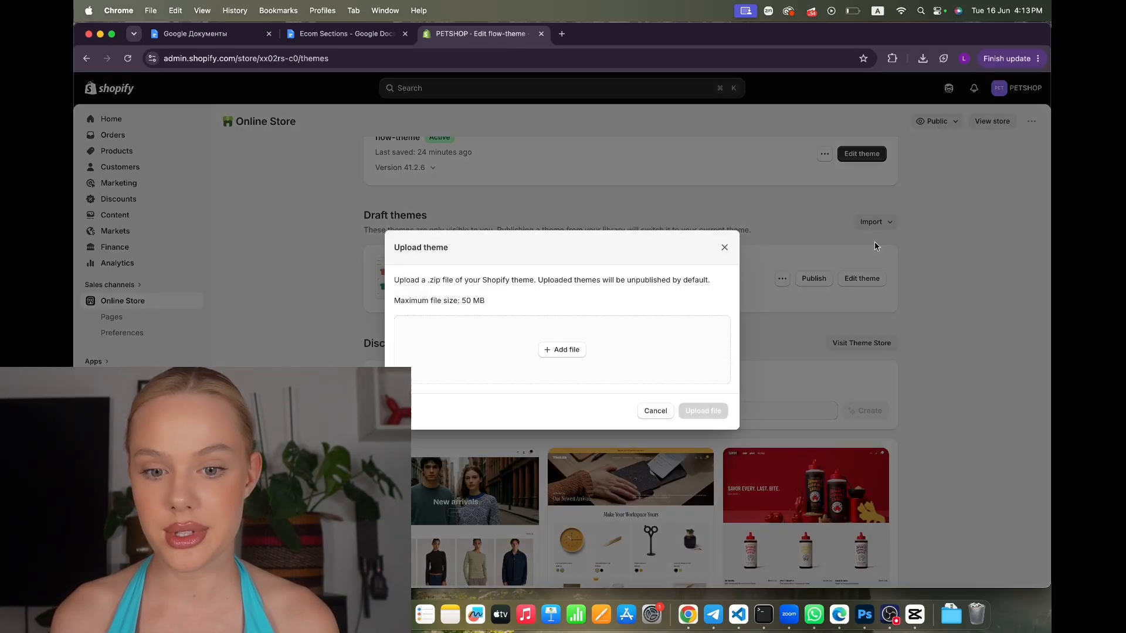
{"action": "left_click", "coordinate": [550, 354]}
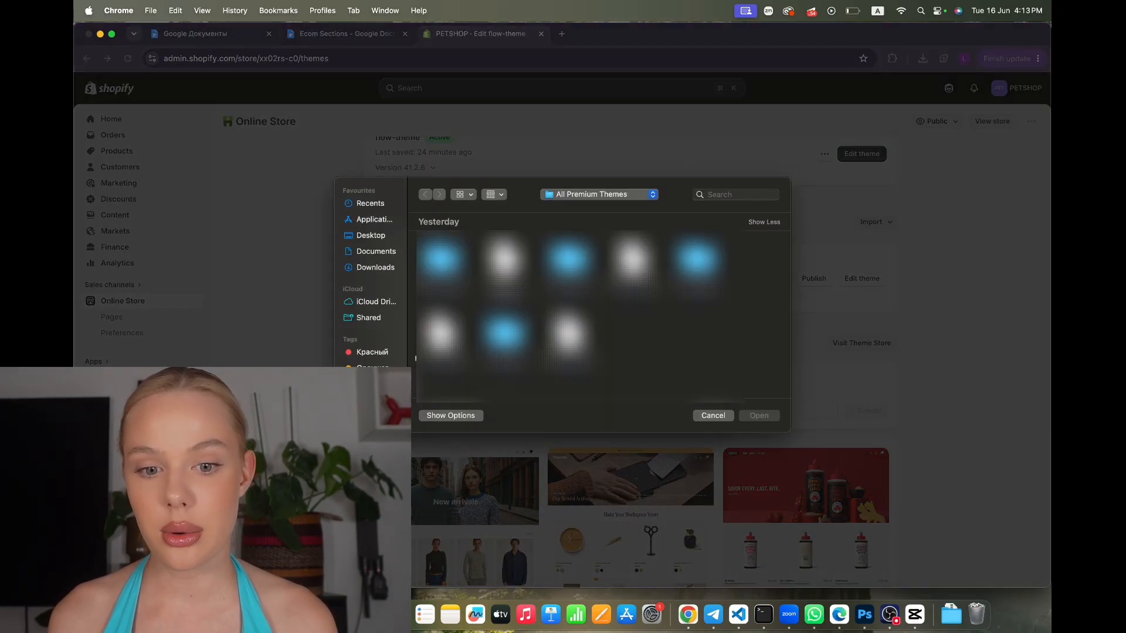
{"action": "left_click", "coordinate": [633, 262]}
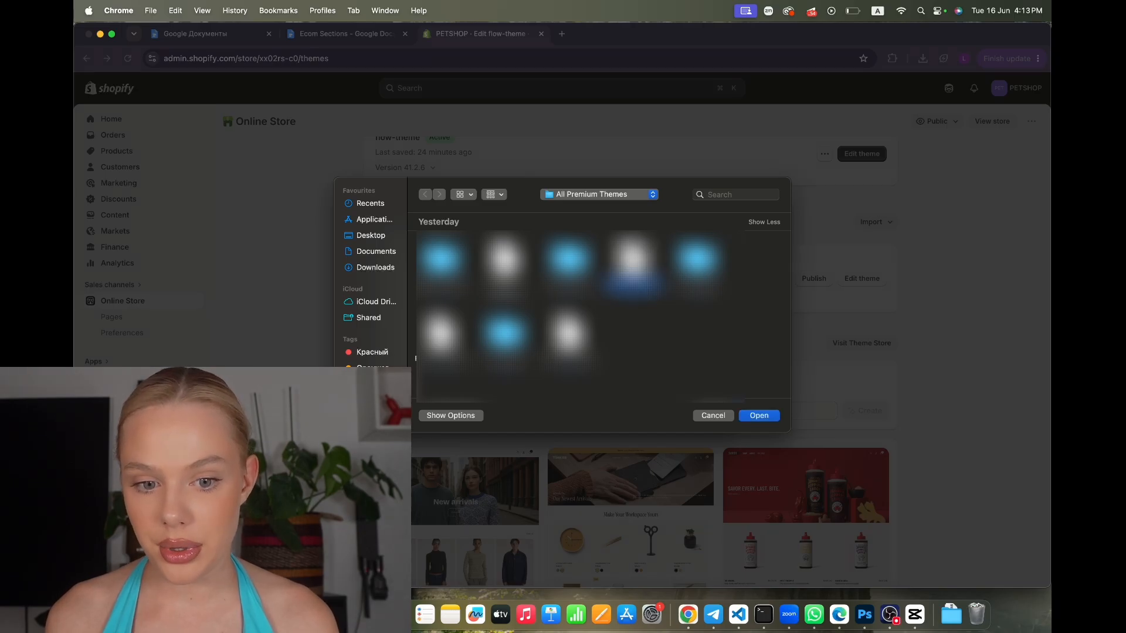
{"action": "left_click", "coordinate": [760, 414]}
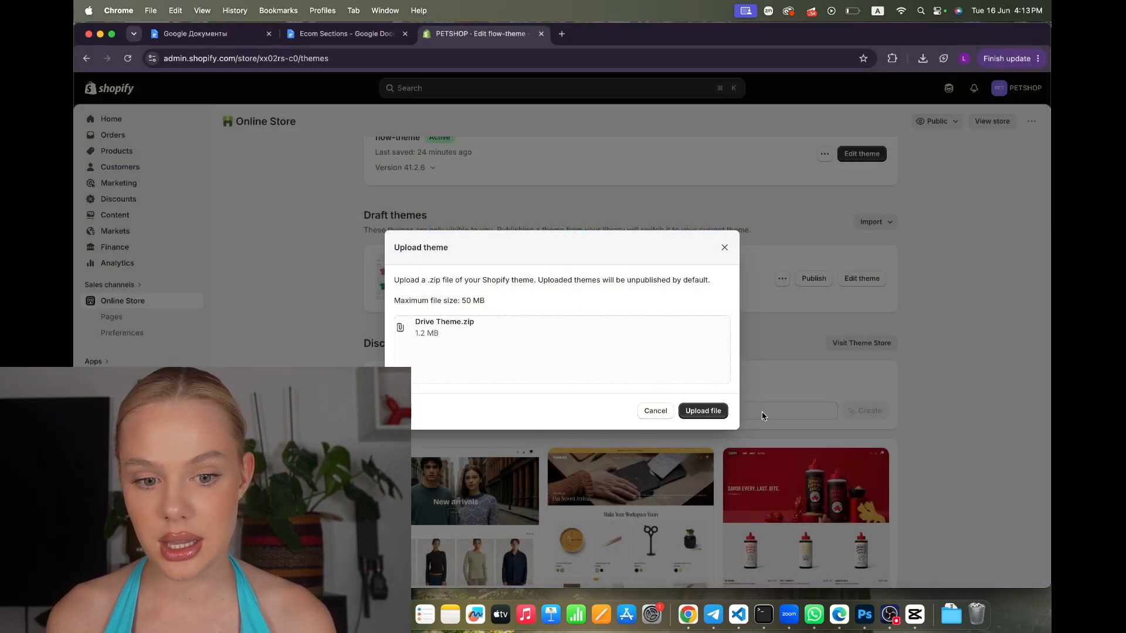
{"action": "left_click", "coordinate": [710, 411]}
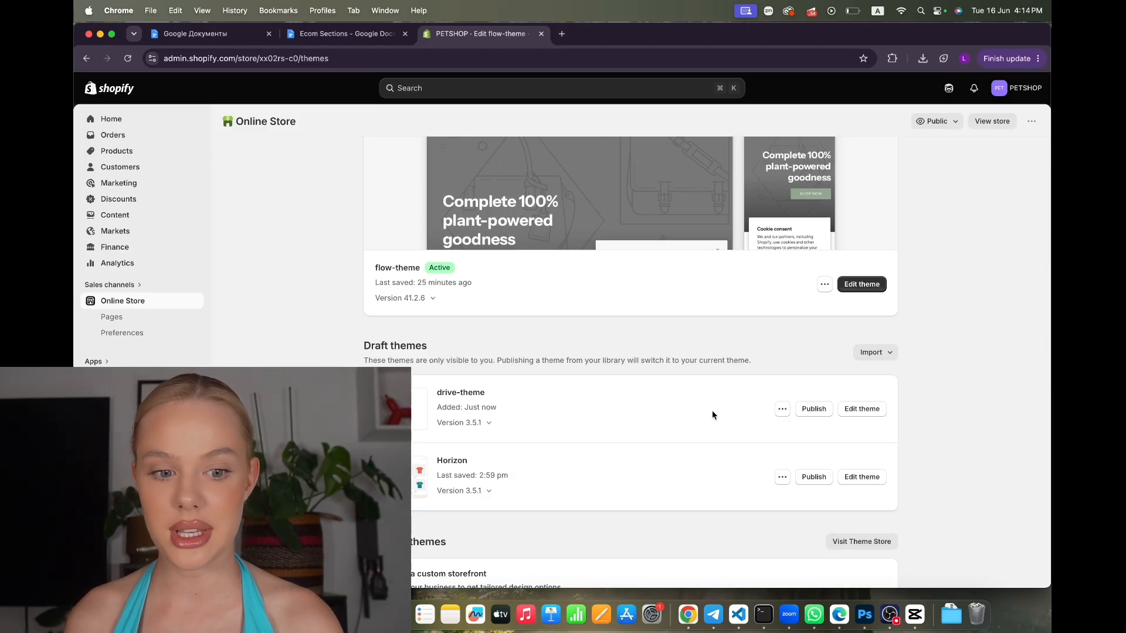
Publish drive-theme as the live theme
{"action": "scroll", "coordinate": [712, 415], "scroll_direction": "down", "scroll_amount": 3}
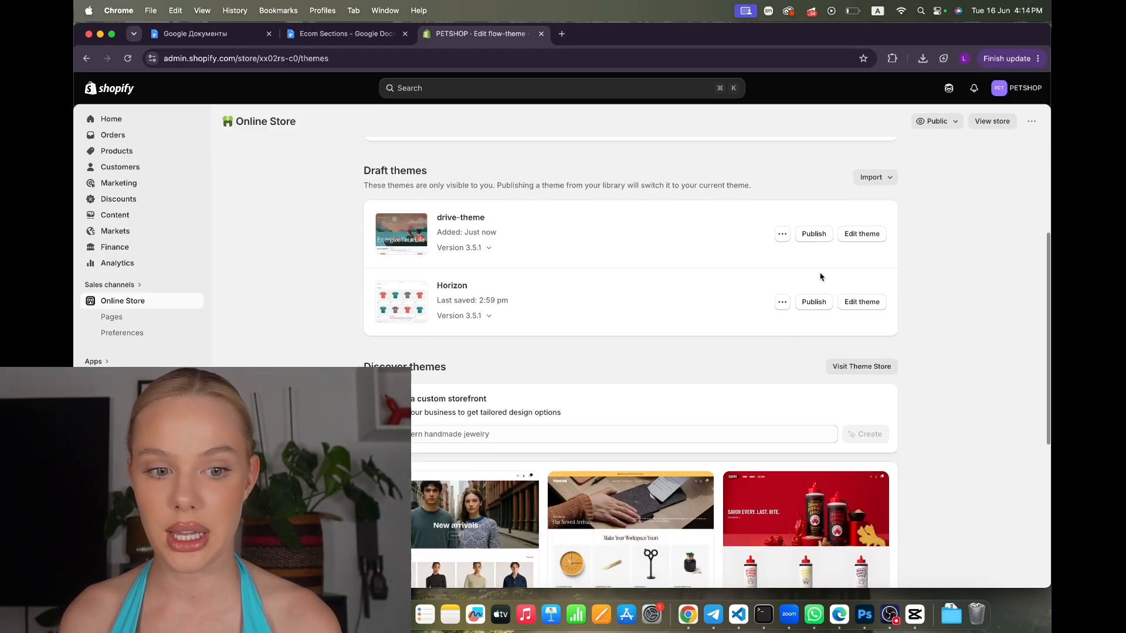
{"action": "left_click", "coordinate": [812, 234]}
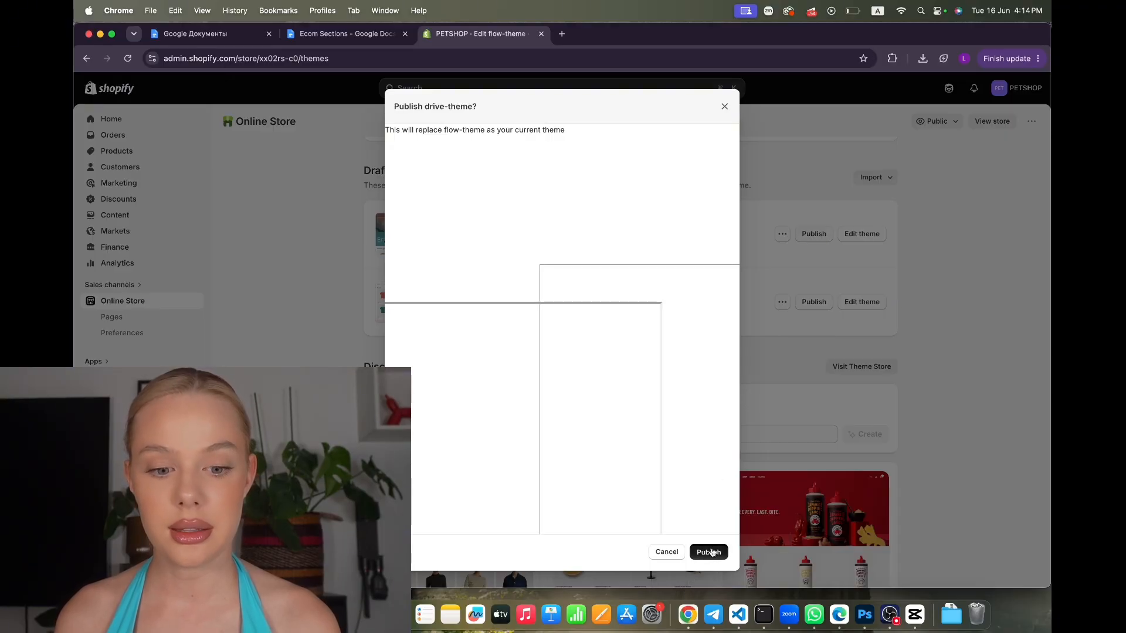
{"action": "left_click", "coordinate": [711, 551]}
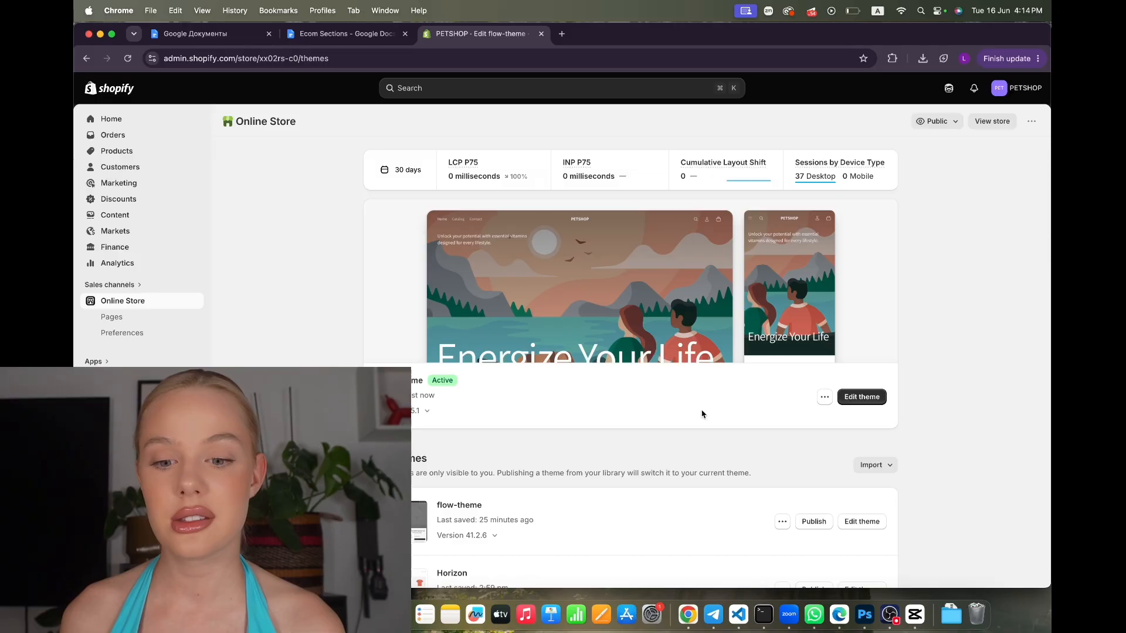
Make flow-theme the live theme again and open it in the theme editor
{"action": "scroll", "coordinate": [702, 415], "scroll_direction": "down", "scroll_amount": 3}
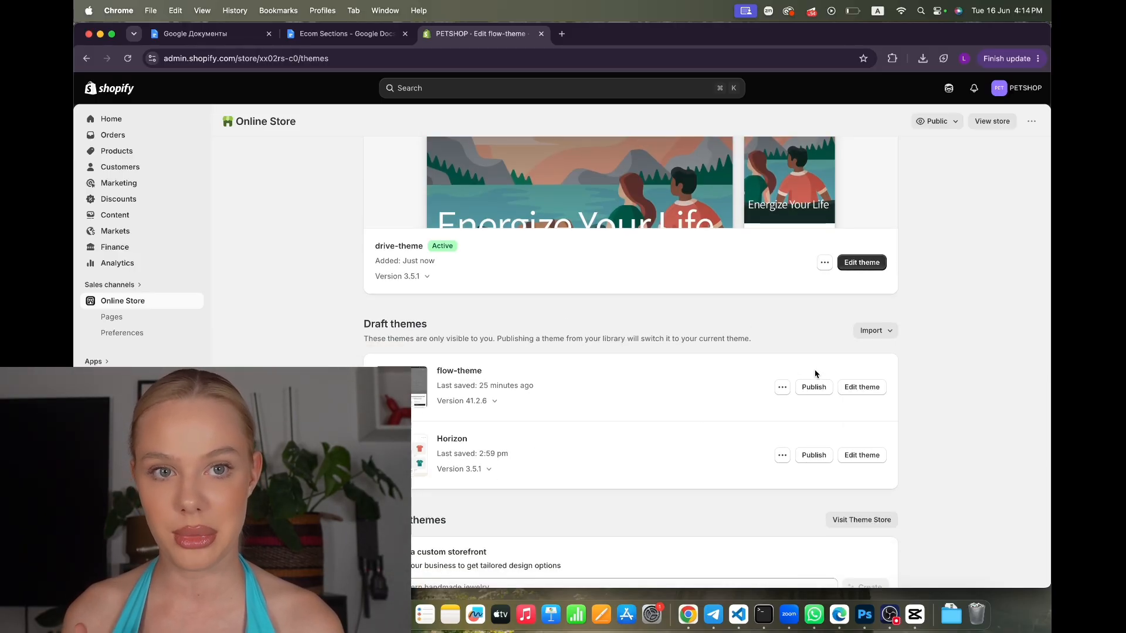
{"action": "scroll", "coordinate": [813, 388], "scroll_direction": "down", "scroll_amount": 2}
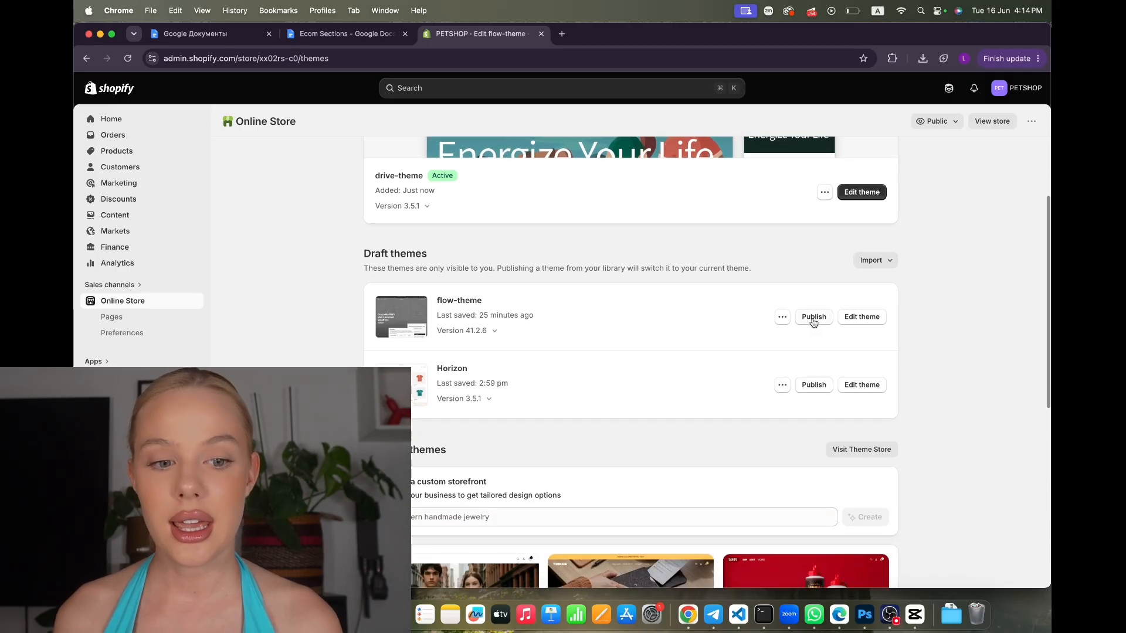
{"action": "left_click", "coordinate": [814, 318]}
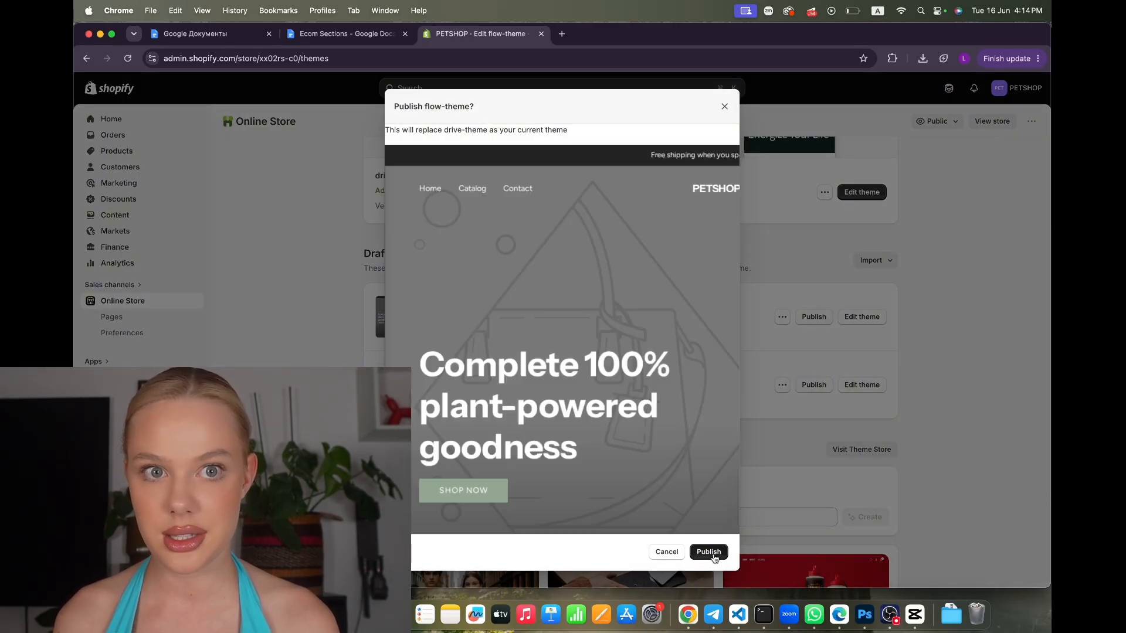
{"action": "left_click", "coordinate": [710, 554]}
{"action": "left_click", "coordinate": [853, 372]}
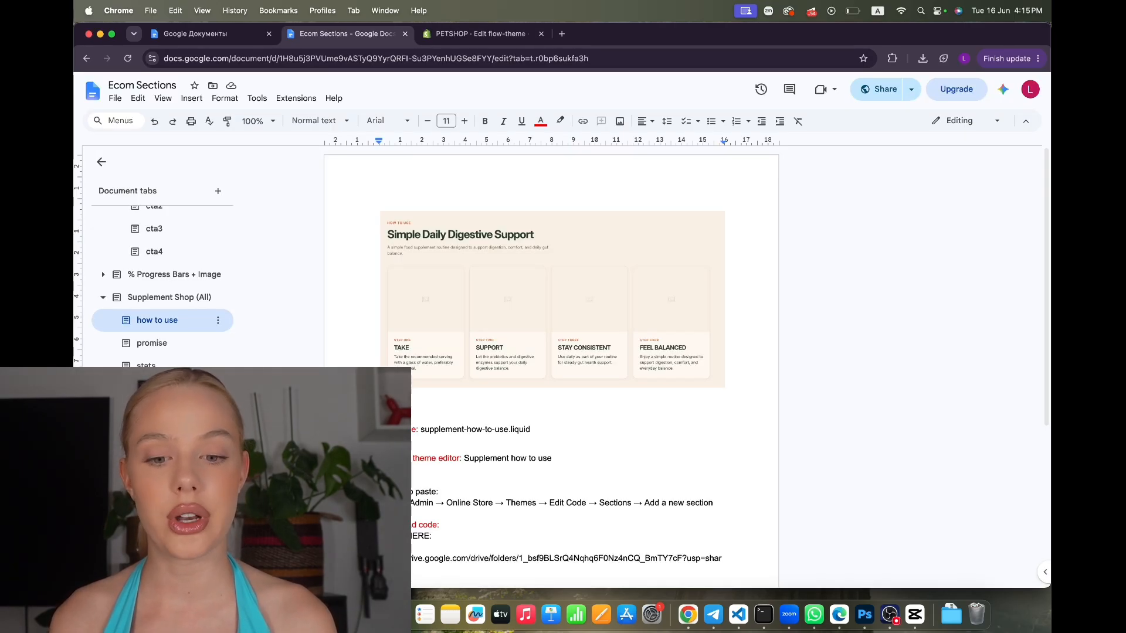
Copy the Drive link and download supplement-how-to-use.liquid from ALL SECTIONS > Supplement Shop (All)
{"action": "scroll", "coordinate": [551, 369], "scroll_direction": "down", "scroll_amount": 3}
{"action": "left_click_drag", "start_coordinate": [393, 415], "coordinate": [379, 404]}
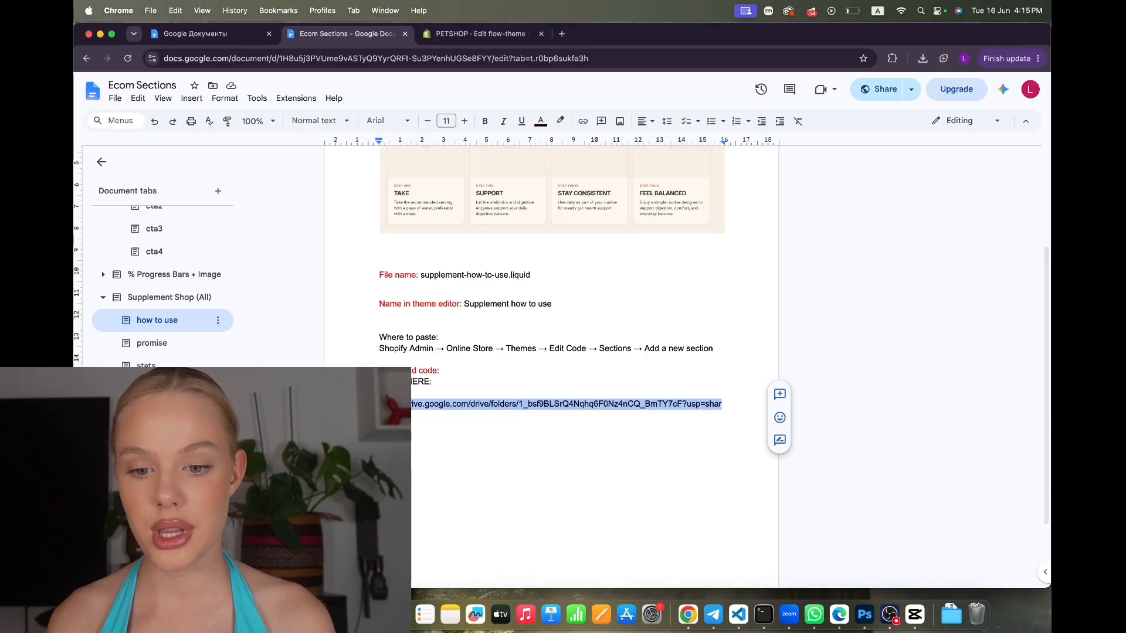
{"action": "key", "text": "super+c"}
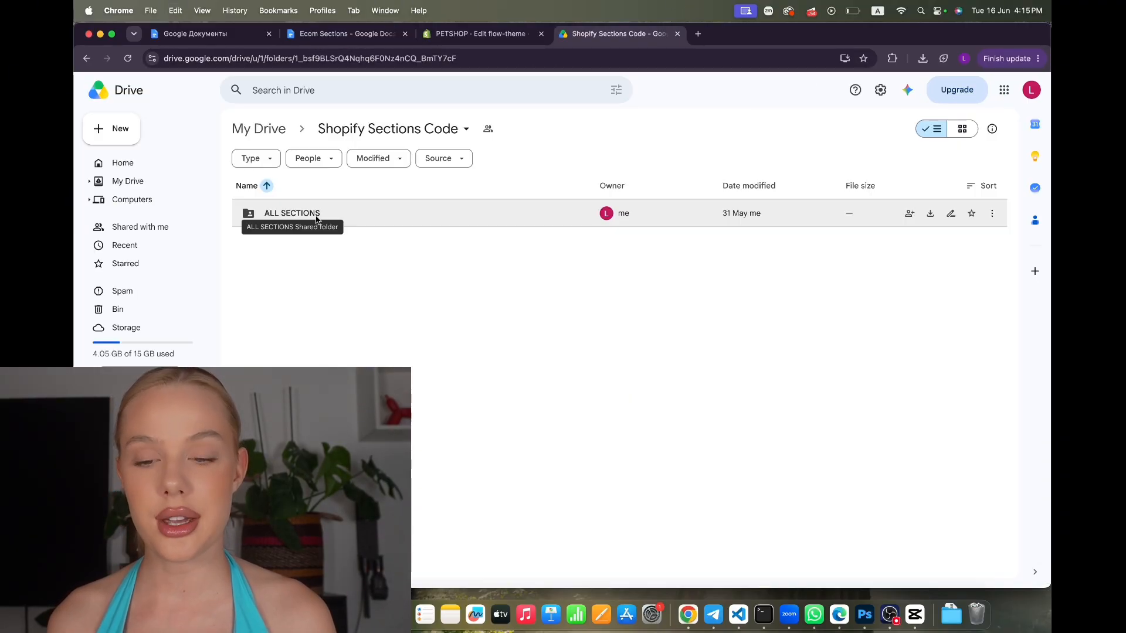
{"action": "double_click", "coordinate": [309, 215]}
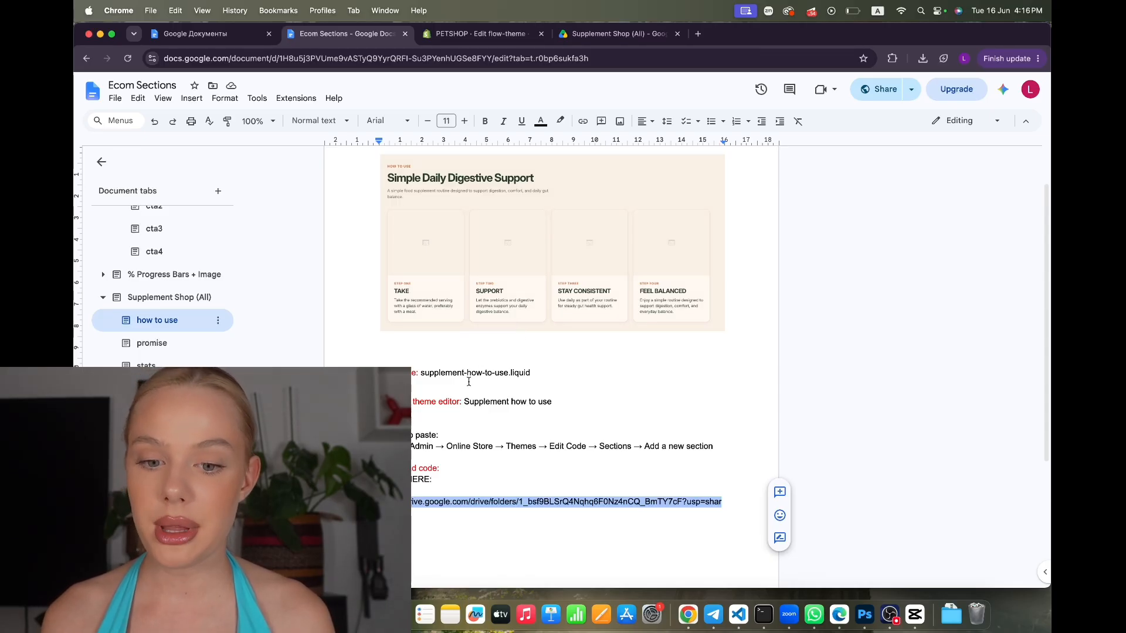
{"action": "left_click", "coordinate": [622, 34]}
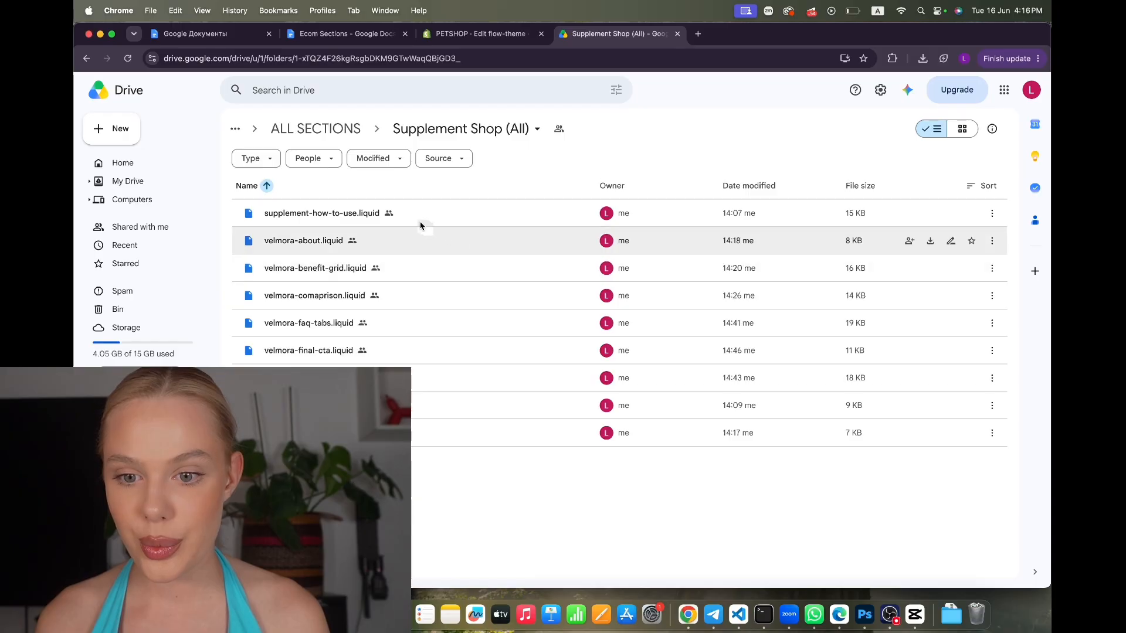
{"action": "left_click", "coordinate": [930, 214]}
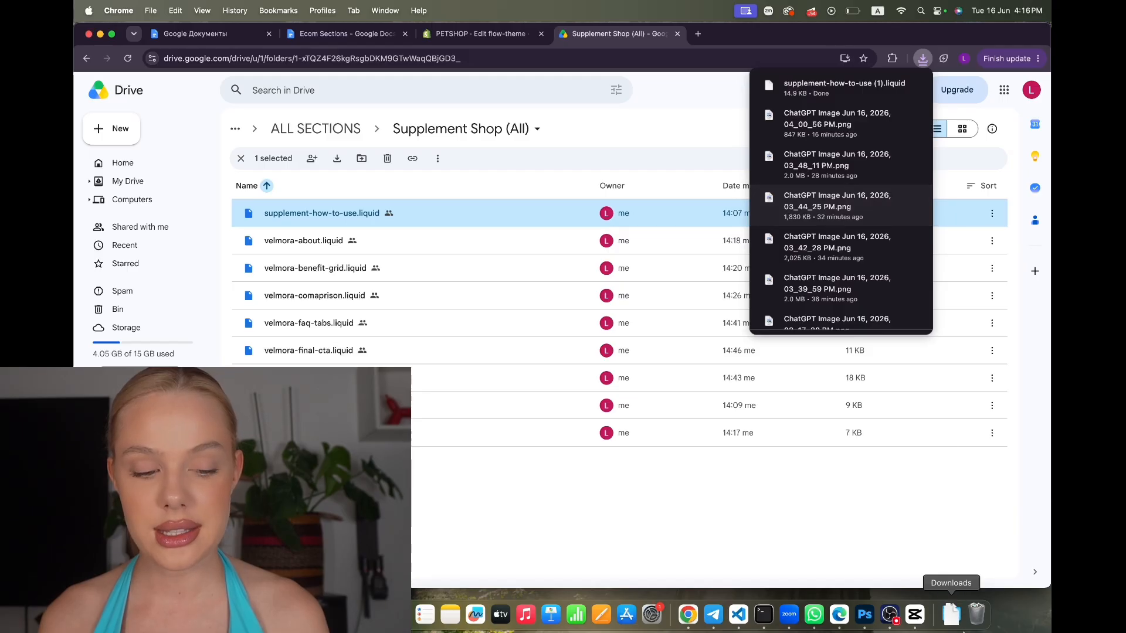
Open the downloaded supplement-how-to-use.liquid in Visual Studio Code, then go back to the browser
{"action": "left_click", "coordinate": [954, 623]}
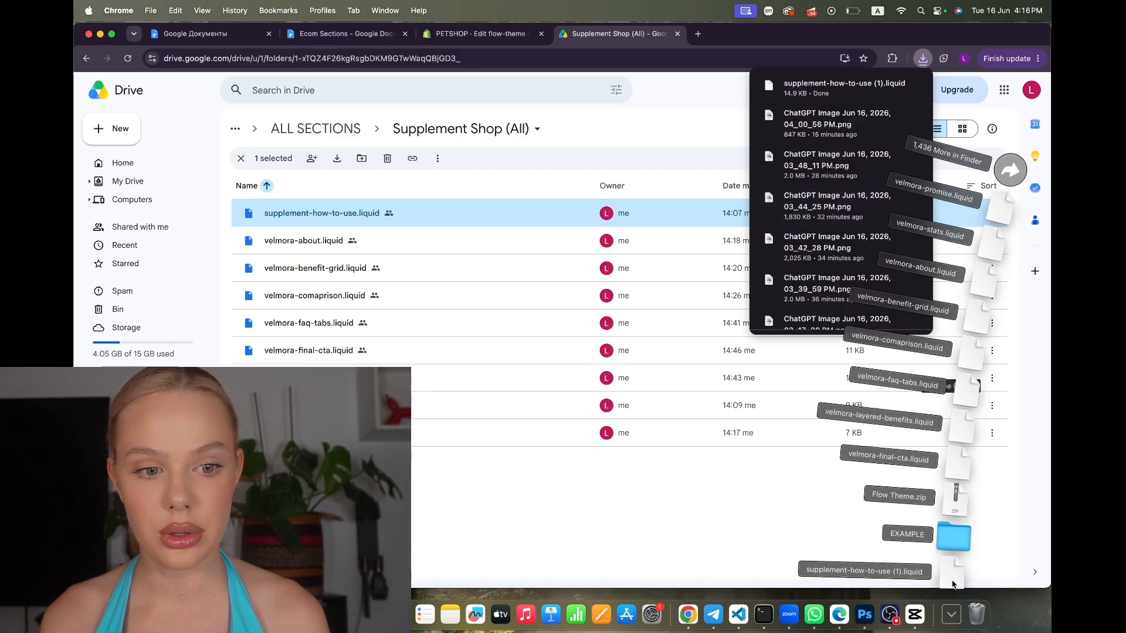
{"action": "left_click", "coordinate": [951, 579]}
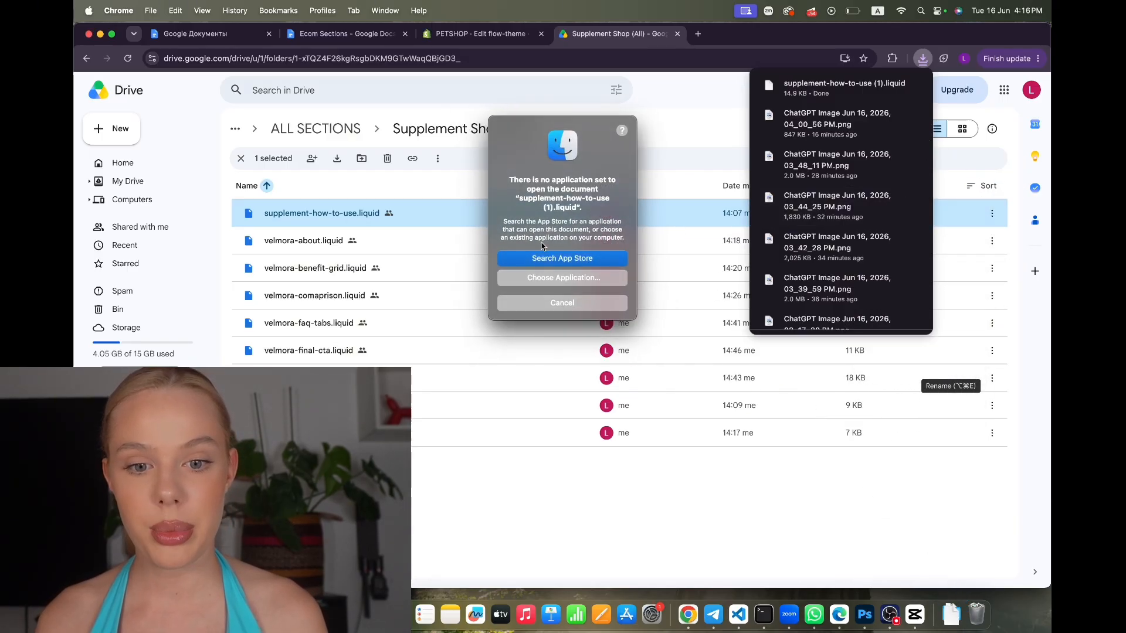
{"action": "left_click", "coordinate": [553, 282]}
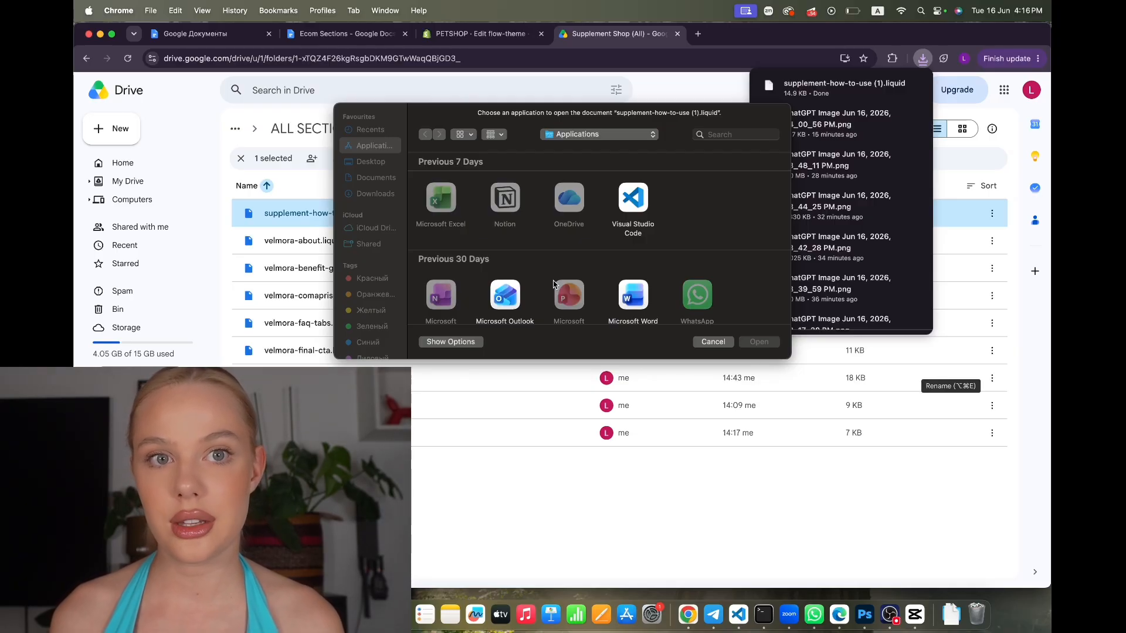
{"action": "left_click", "coordinate": [630, 232]}
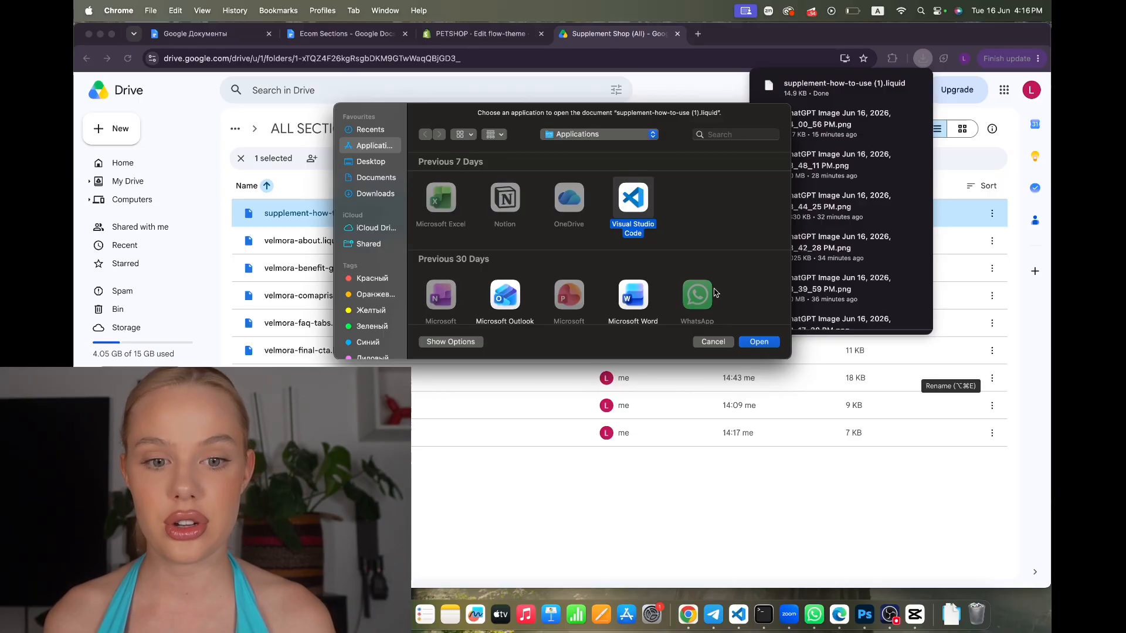
{"action": "left_click", "coordinate": [758, 343]}
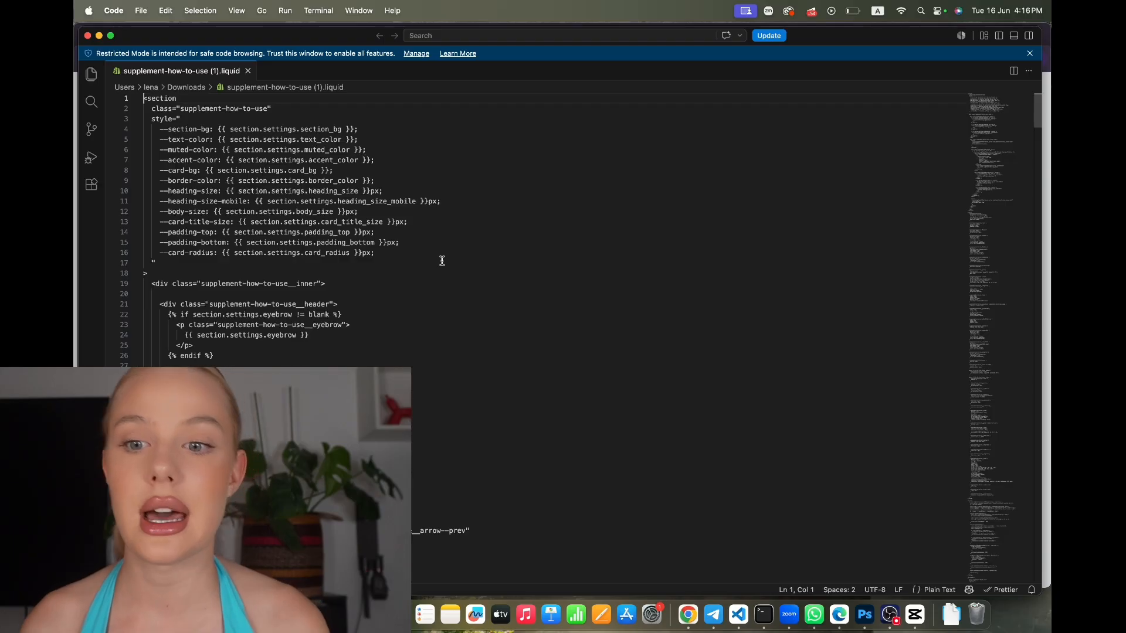
{"action": "key", "text": "ctrl+Left"}
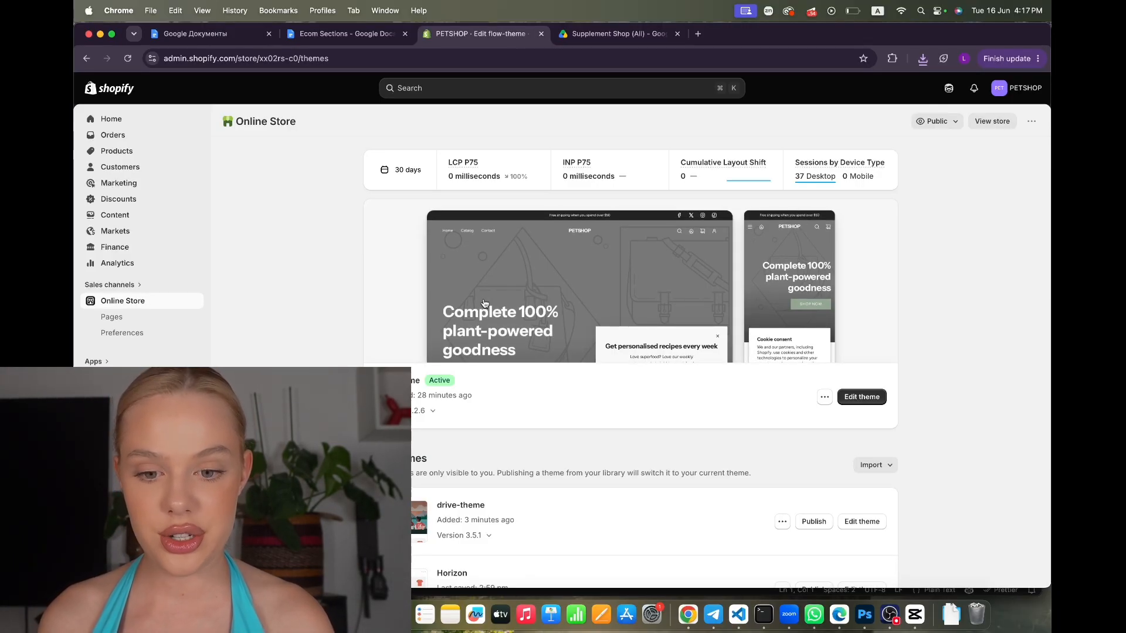
Open flow-theme's code editor and copy the supplement-how-to-use.liquid file name from the Ecom Sections doc
{"action": "scroll", "coordinate": [681, 383], "scroll_direction": "down", "scroll_amount": 3}
{"action": "left_click", "coordinate": [825, 268]}
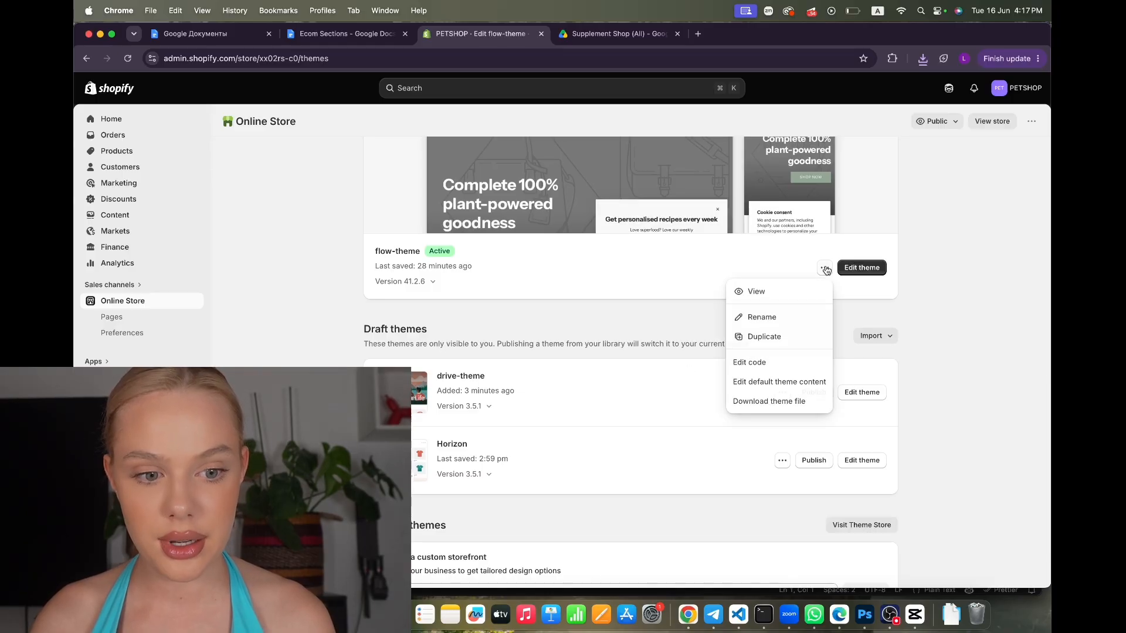
{"action": "left_click", "coordinate": [773, 366]}
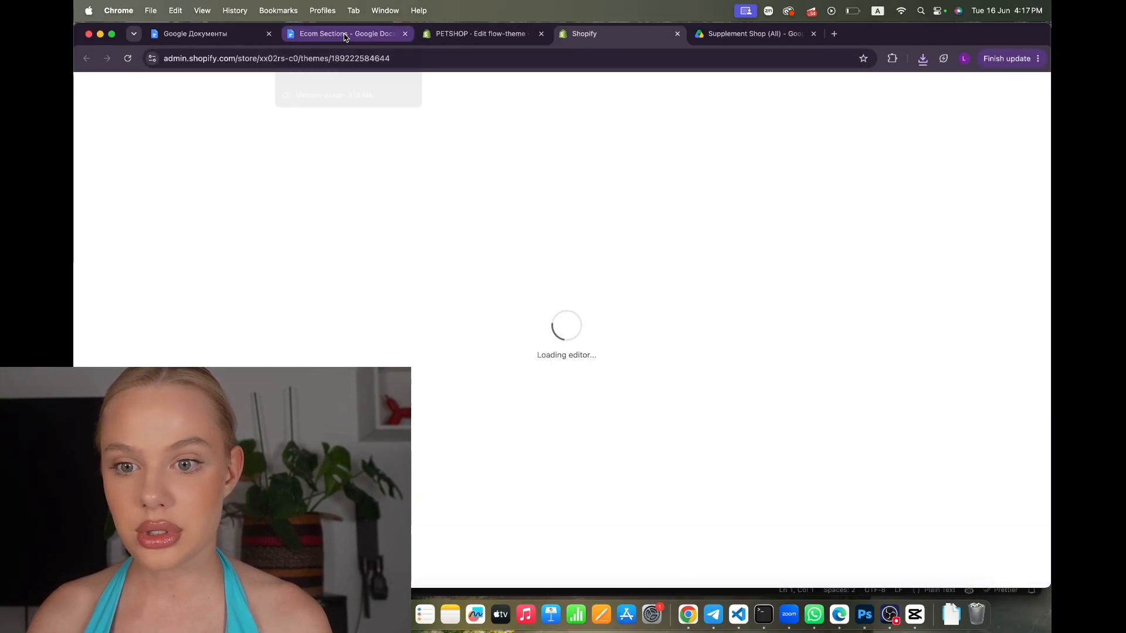
{"action": "left_click", "coordinate": [354, 35]}
{"action": "left_click_drag", "start_coordinate": [548, 375], "coordinate": [422, 377]}
{"action": "key", "text": "super+c"}
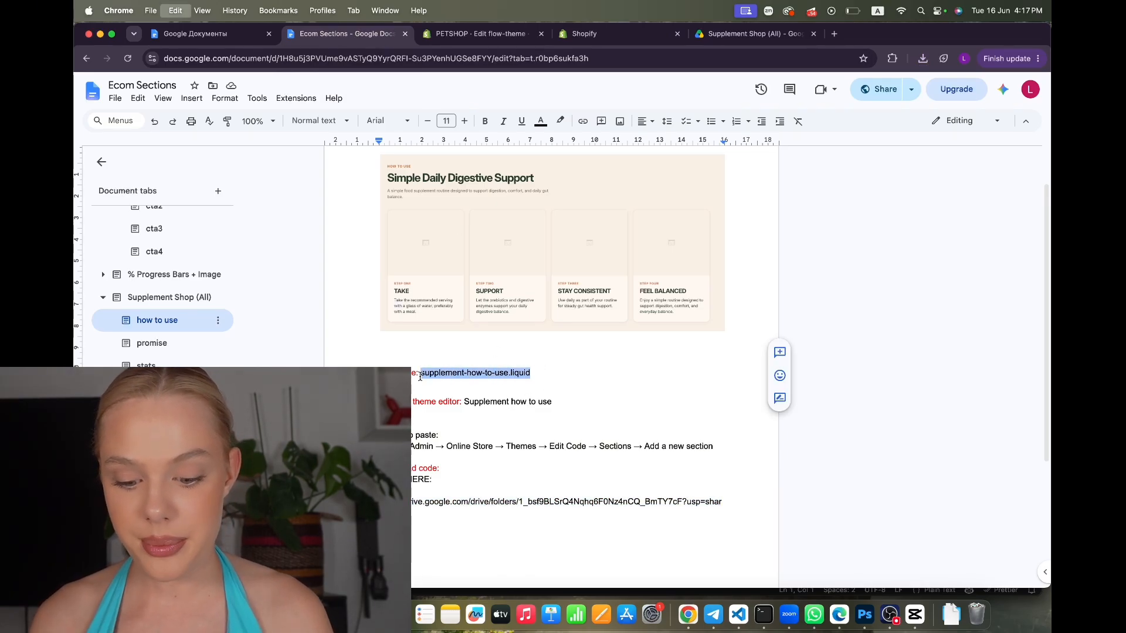
Create a new supplement-how-to-use.liquid file in the sections folder
{"action": "key", "text": "super+4"}
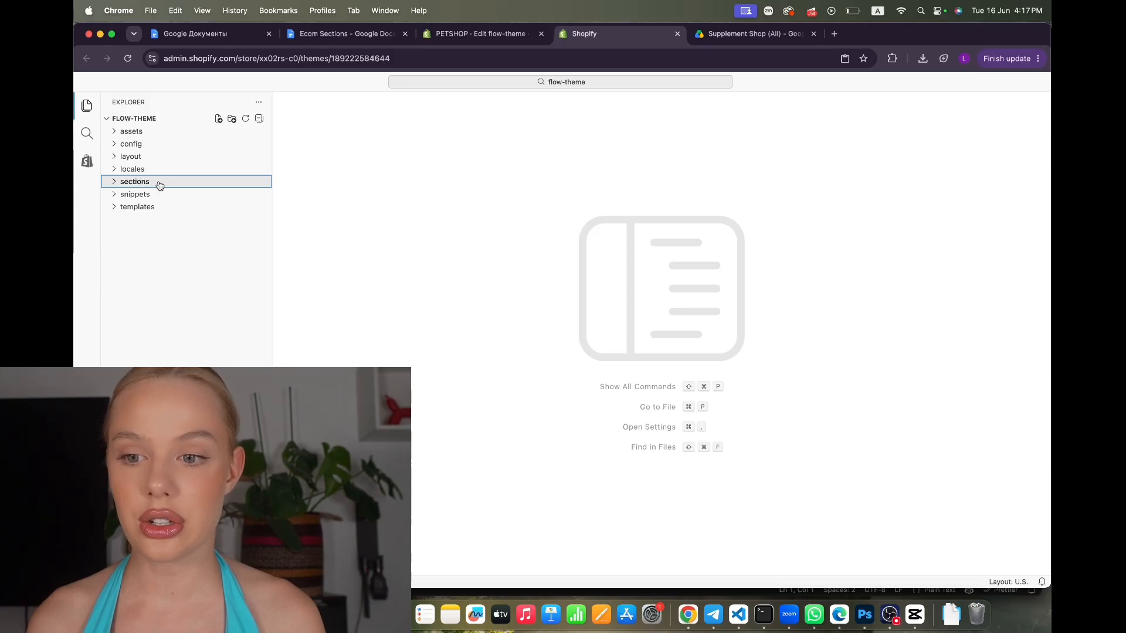
{"action": "right_click", "coordinate": [134, 186]}
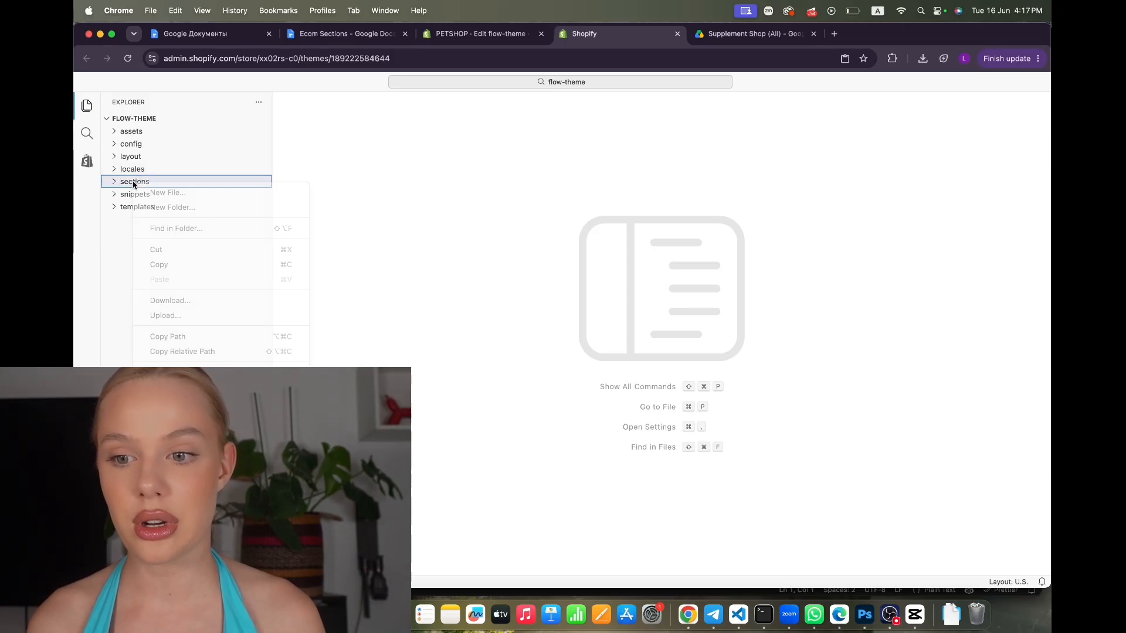
{"action": "left_click", "coordinate": [160, 191]}
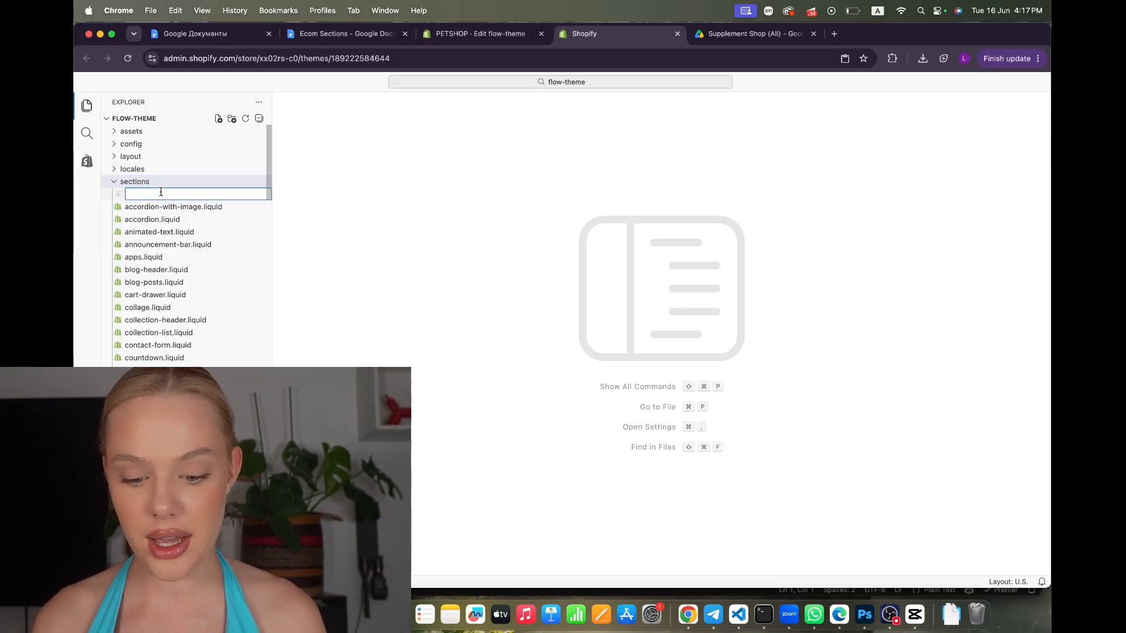
{"action": "key", "text": "super+v"}
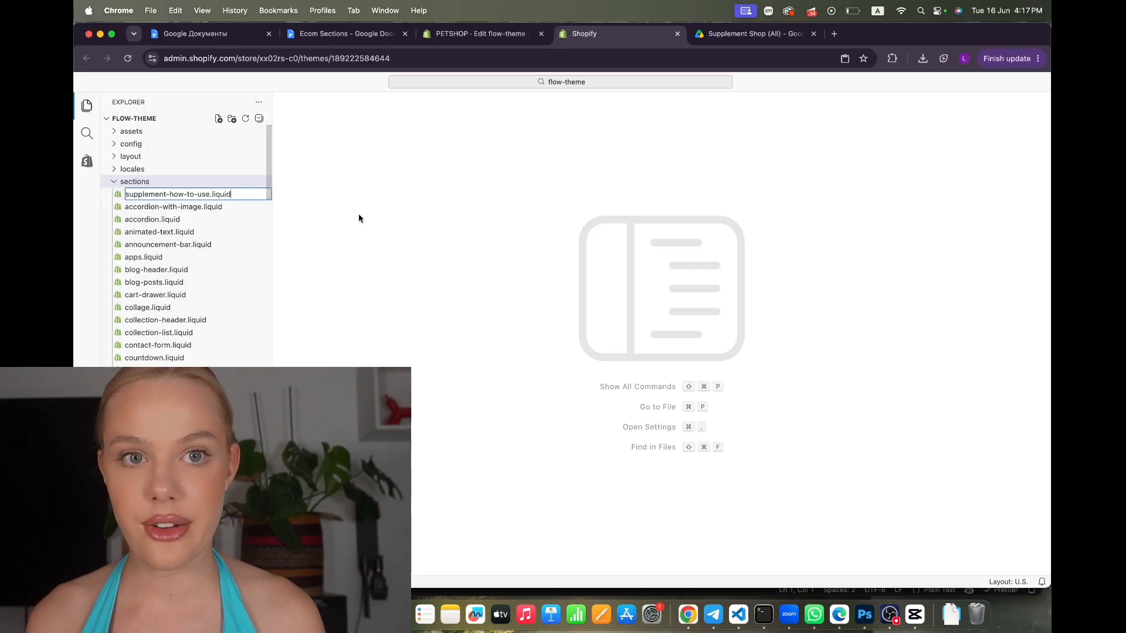
{"action": "key", "text": "Return"}
{"action": "key", "text": "ctrl+Up"}
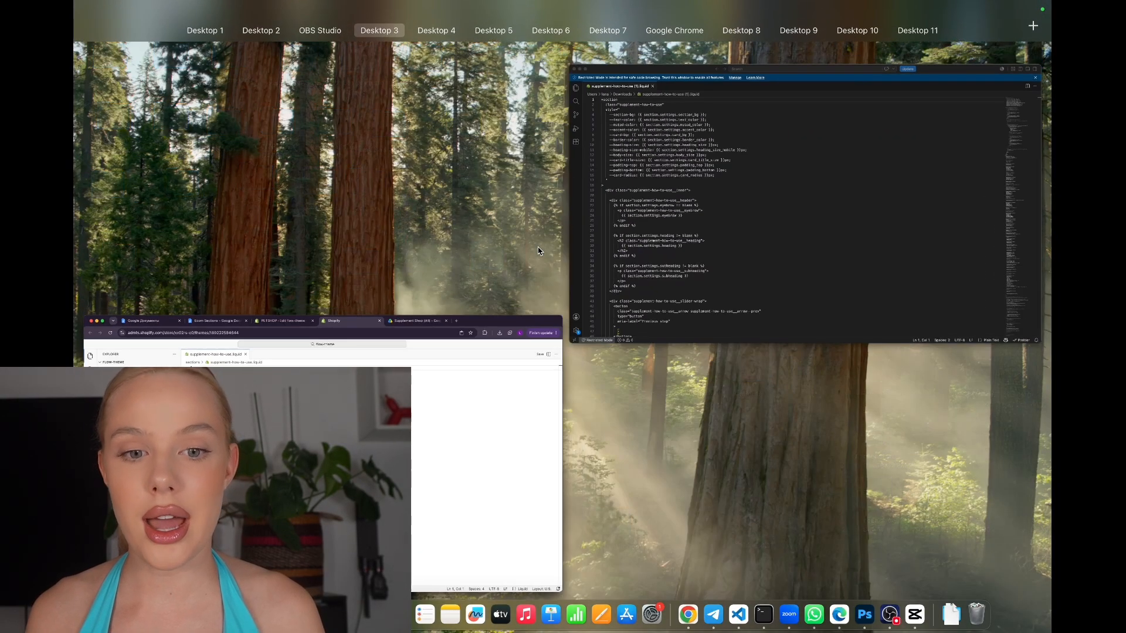
Paste the full section code from VS Code into supplement-how-to-use.liquid and save the file
{"action": "left_click", "coordinate": [716, 203]}
{"action": "left_click", "coordinate": [537, 185]}
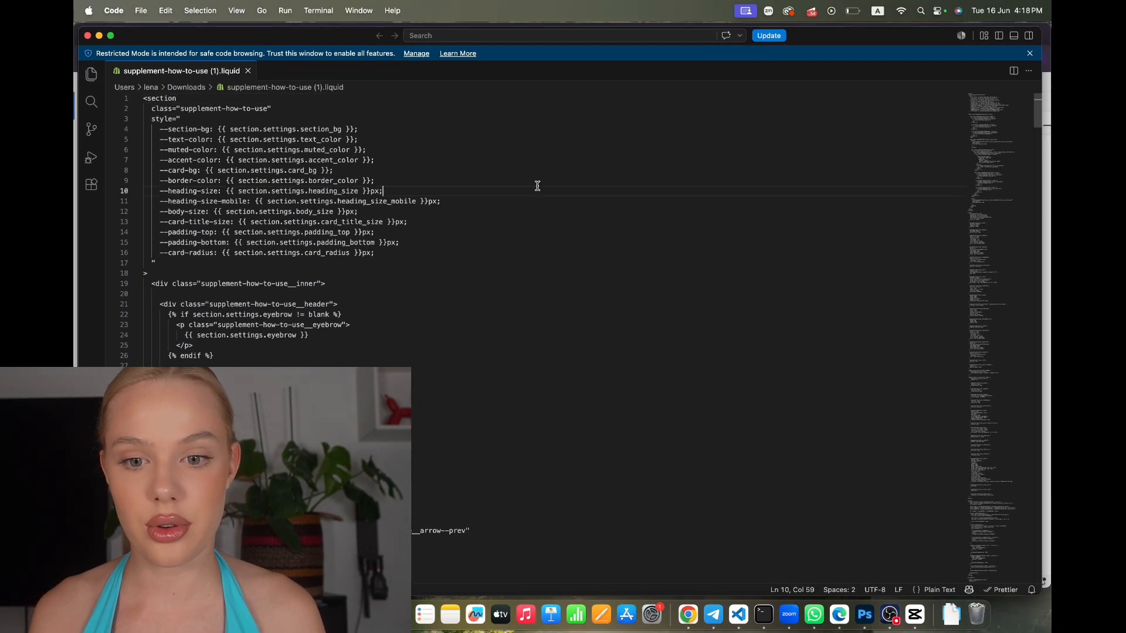
{"action": "key", "text": "super+a"}
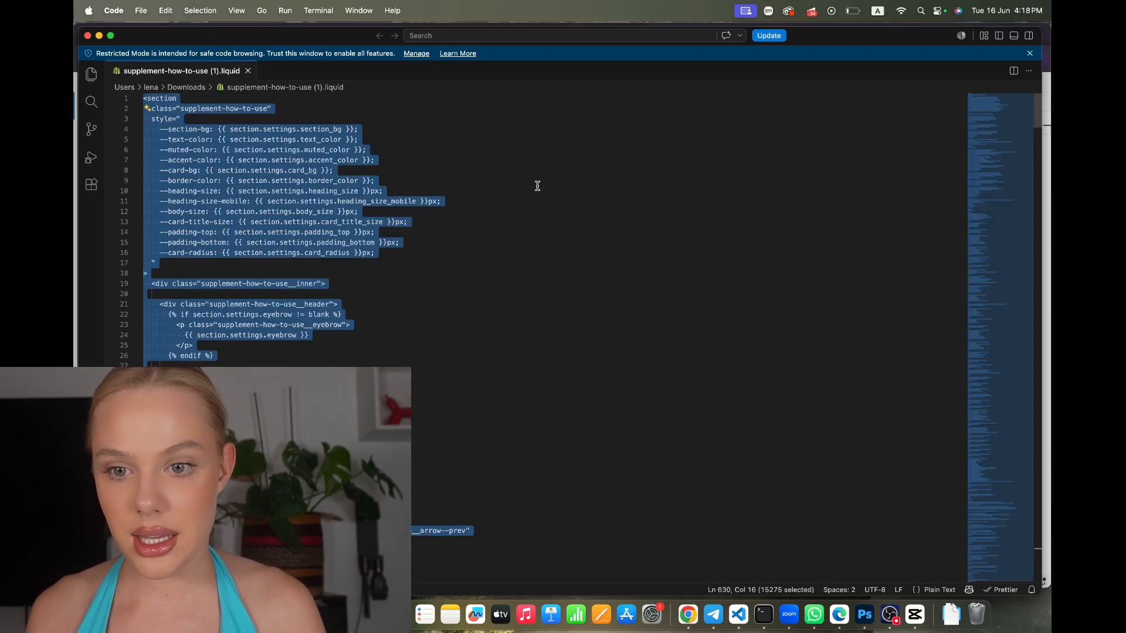
{"action": "key", "text": "ctrl+Up"}
{"action": "left_click", "coordinate": [491, 331]}
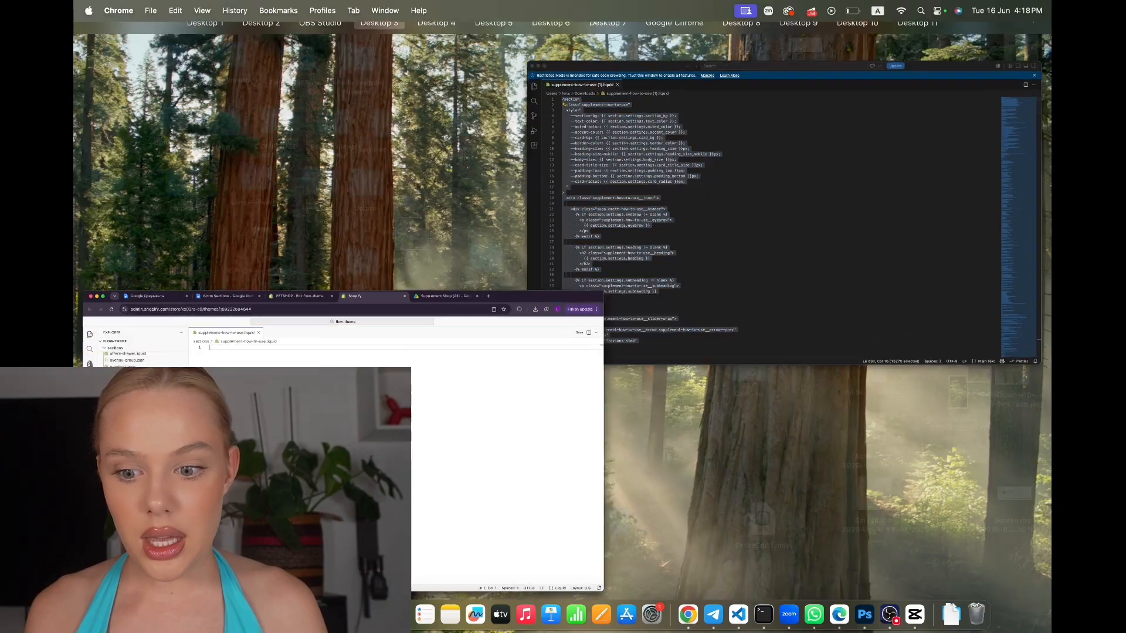
{"action": "key", "text": "super+v"}
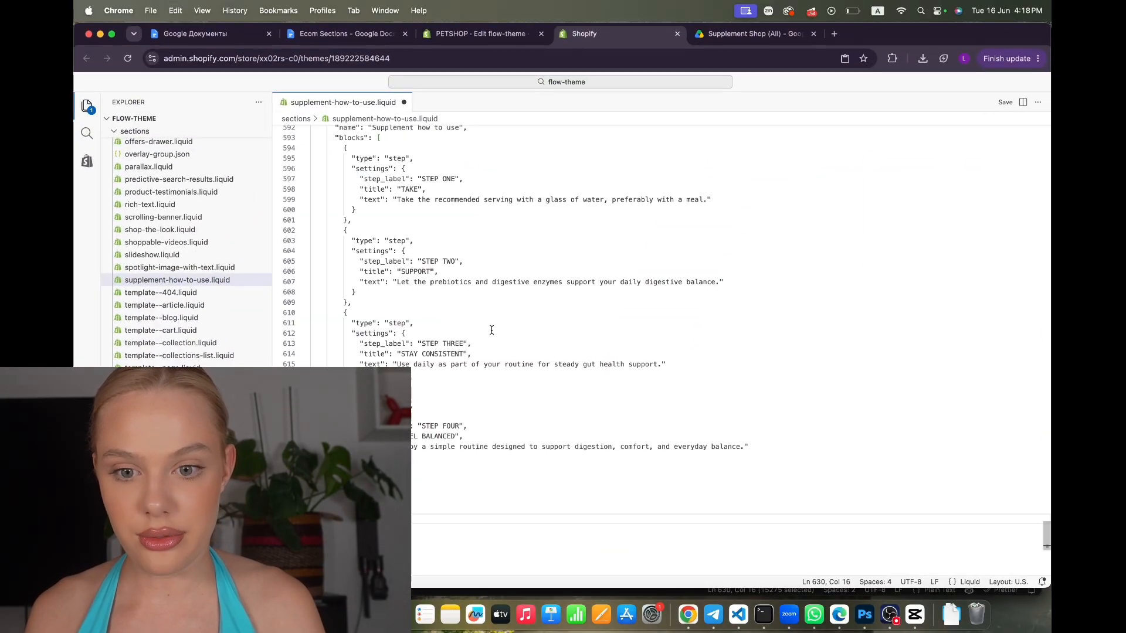
{"action": "left_click", "coordinate": [1005, 104]}
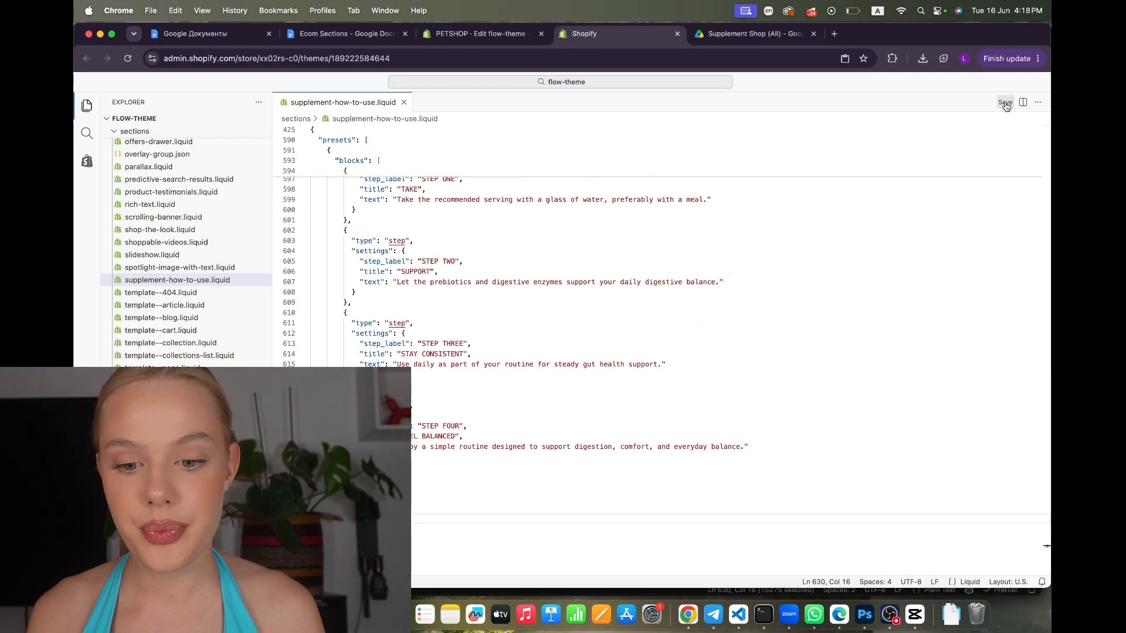
{"action": "key", "text": "ctrl+Up"}
{"action": "left_click", "coordinate": [519, 138]}
Find the theme editor name 'Supplement how to use' in the Ecom Sections doc, then go to Products
{"action": "left_click", "coordinate": [337, 34]}
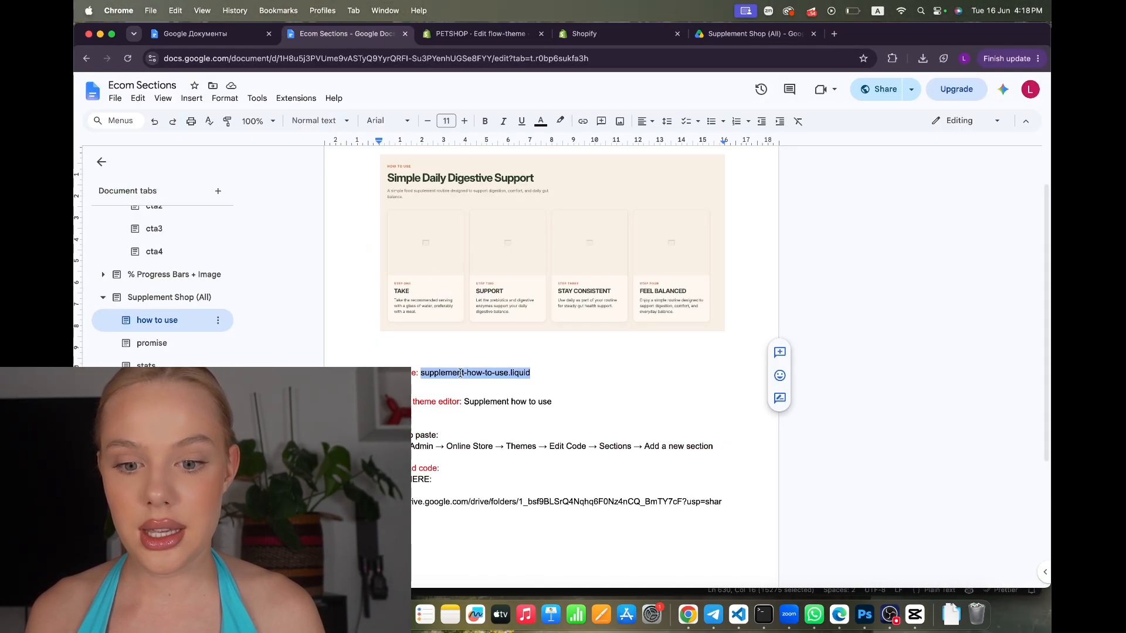
{"action": "left_click", "coordinate": [555, 403]}
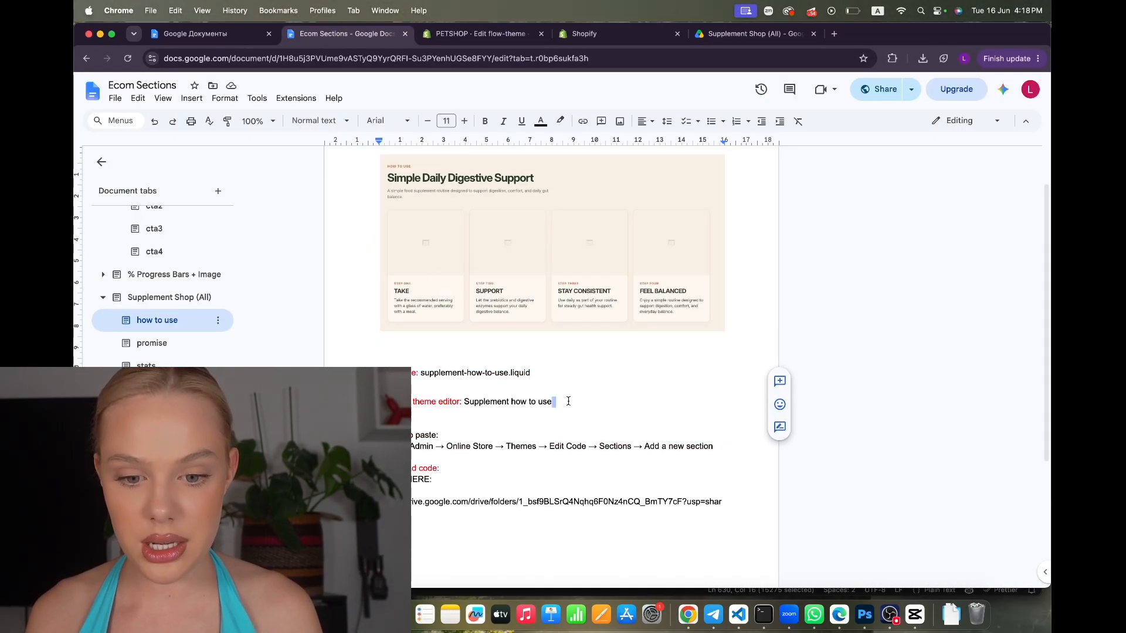
{"action": "left_click_drag", "start_coordinate": [474, 412], "coordinate": [472, 404]}
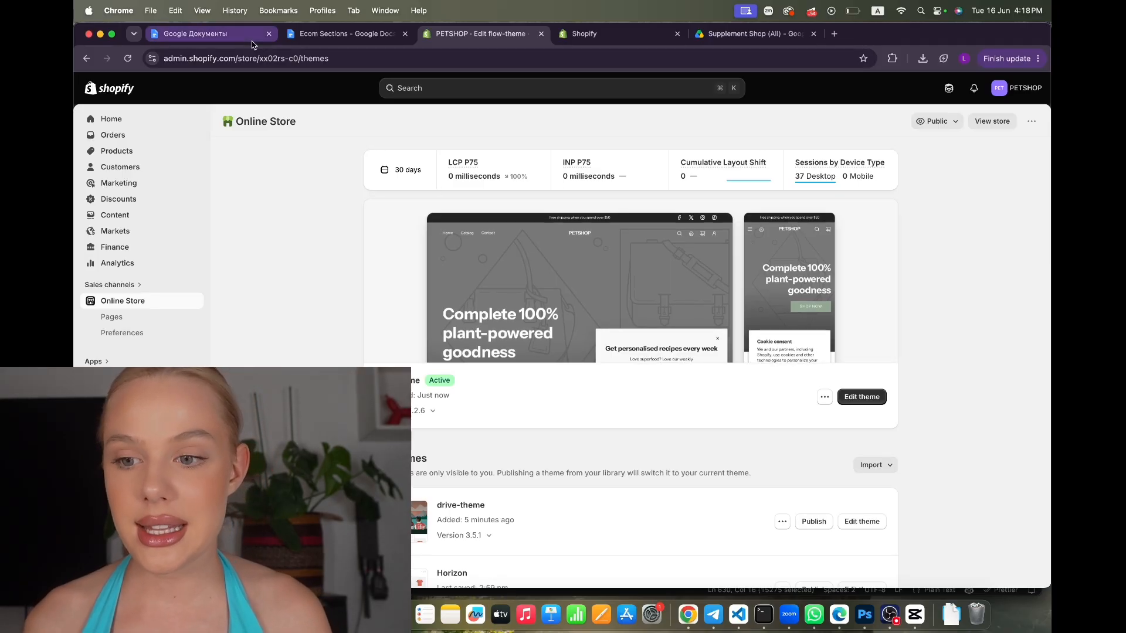
{"action": "left_click", "coordinate": [137, 153]}
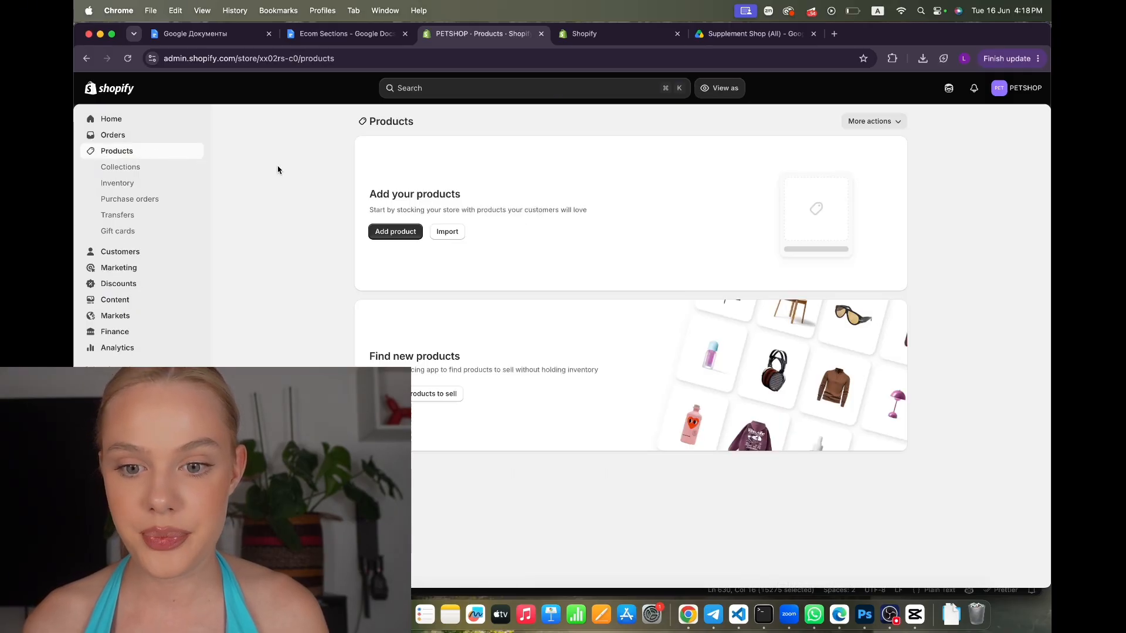
Add and save product 'Daily Gut Balance' with the supplement box image from the EXAMPLE folder
{"action": "left_click", "coordinate": [394, 231]}
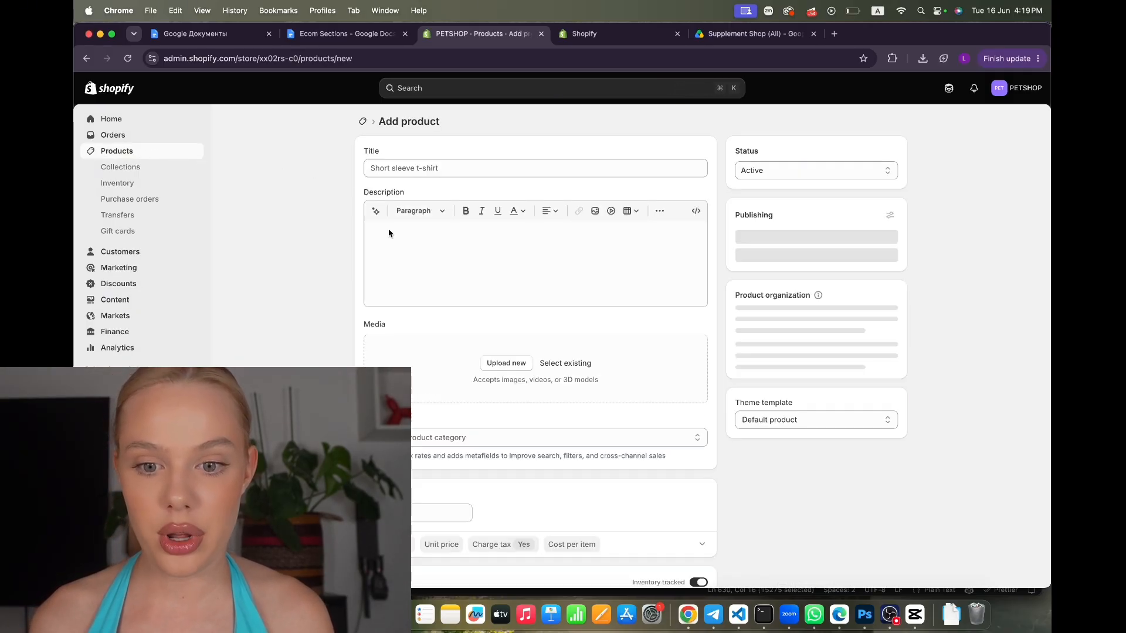
{"action": "left_click", "coordinate": [951, 614]}
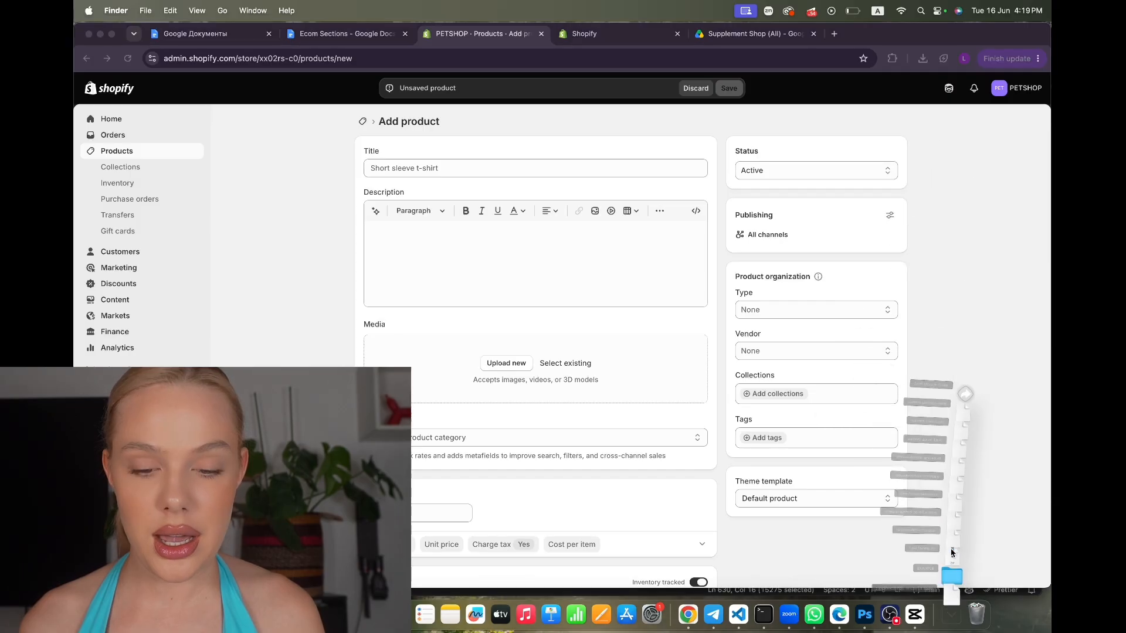
{"action": "left_click", "coordinate": [951, 551]}
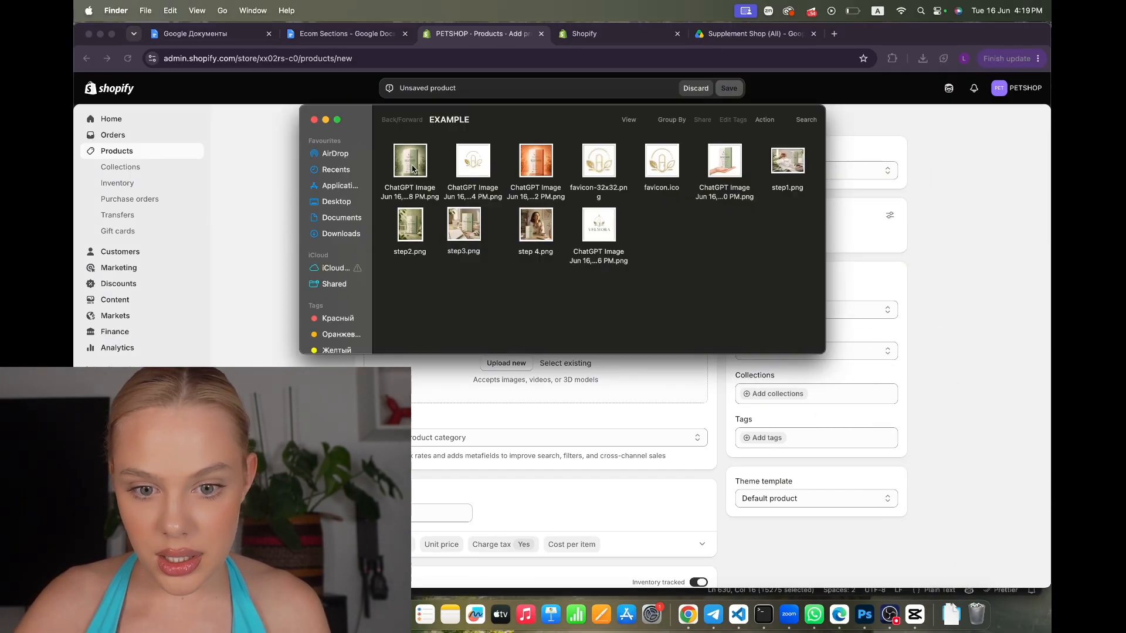
{"action": "left_click_drag", "start_coordinate": [413, 170], "coordinate": [437, 384]}
{"action": "left_click", "coordinate": [442, 168]}
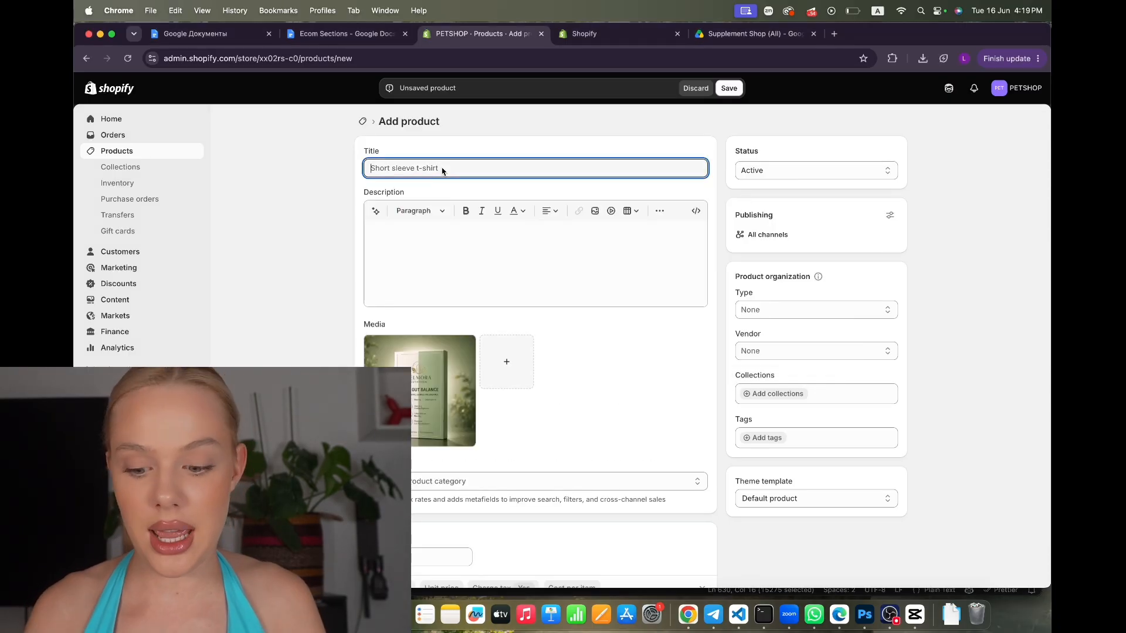
{"action": "type", "text": "Dail"}
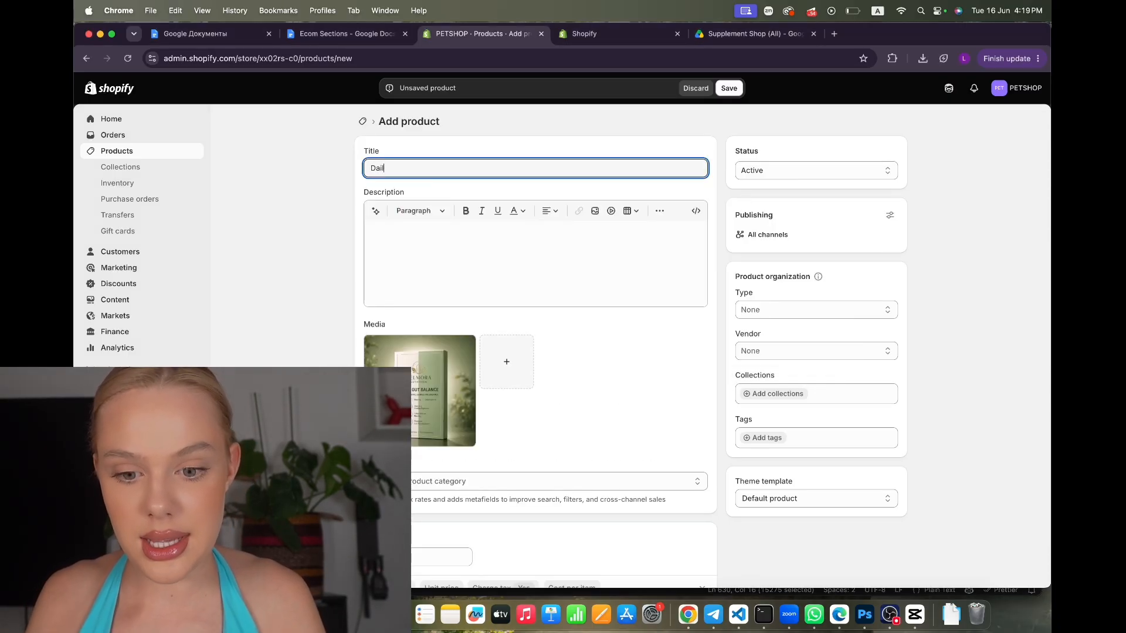
{"action": "type", "text": "y "}
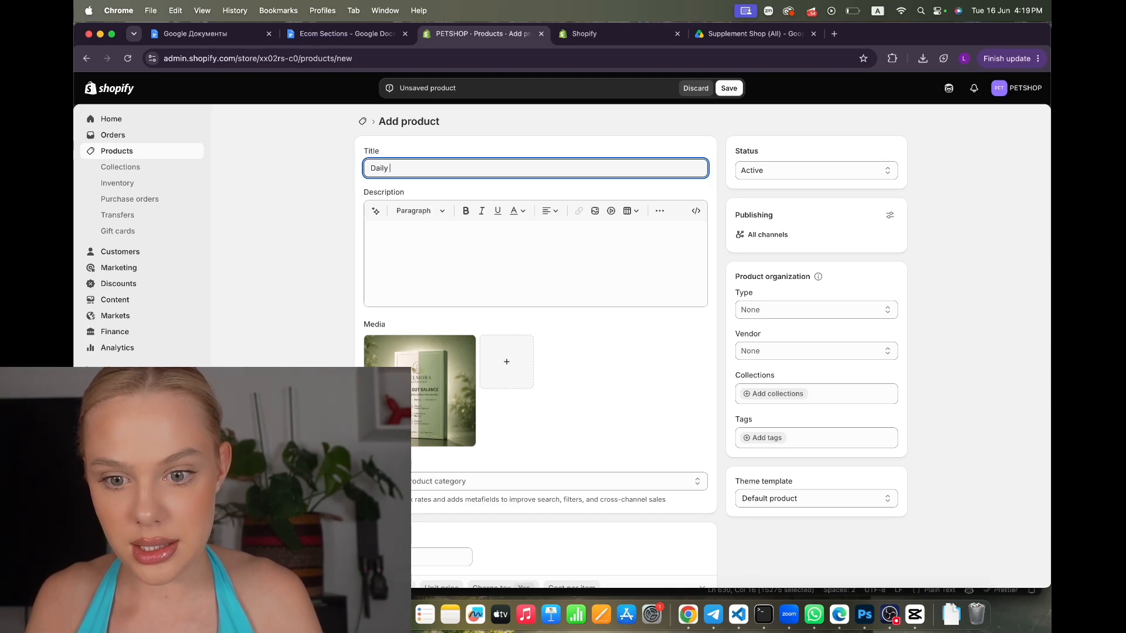
{"action": "type", "text": "Gut Balance"}
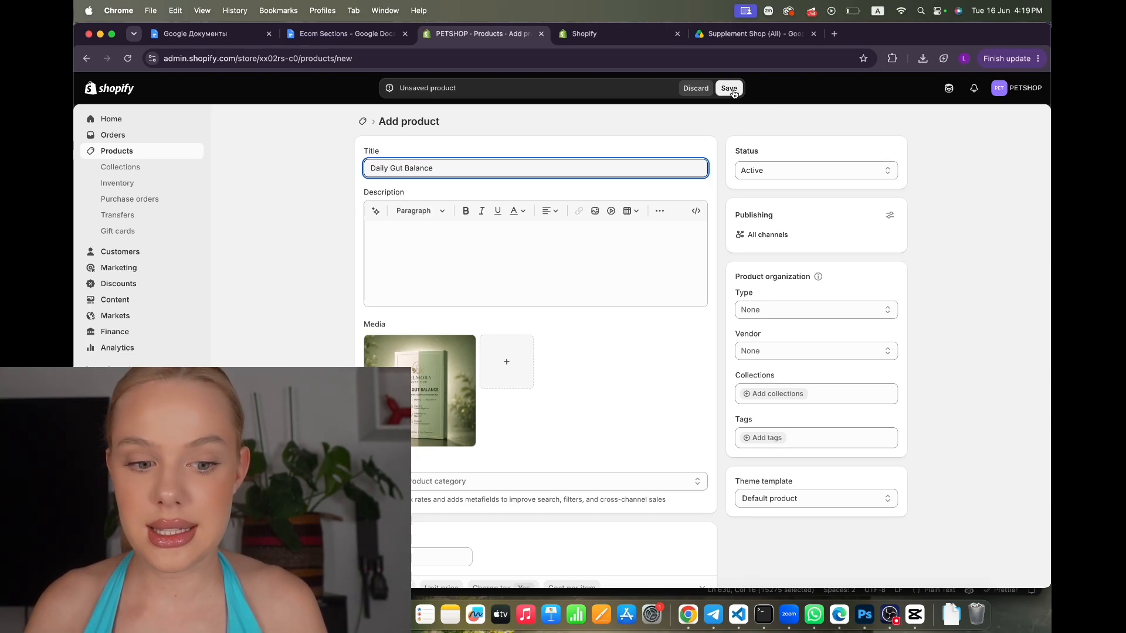
{"action": "left_click", "coordinate": [730, 89]}
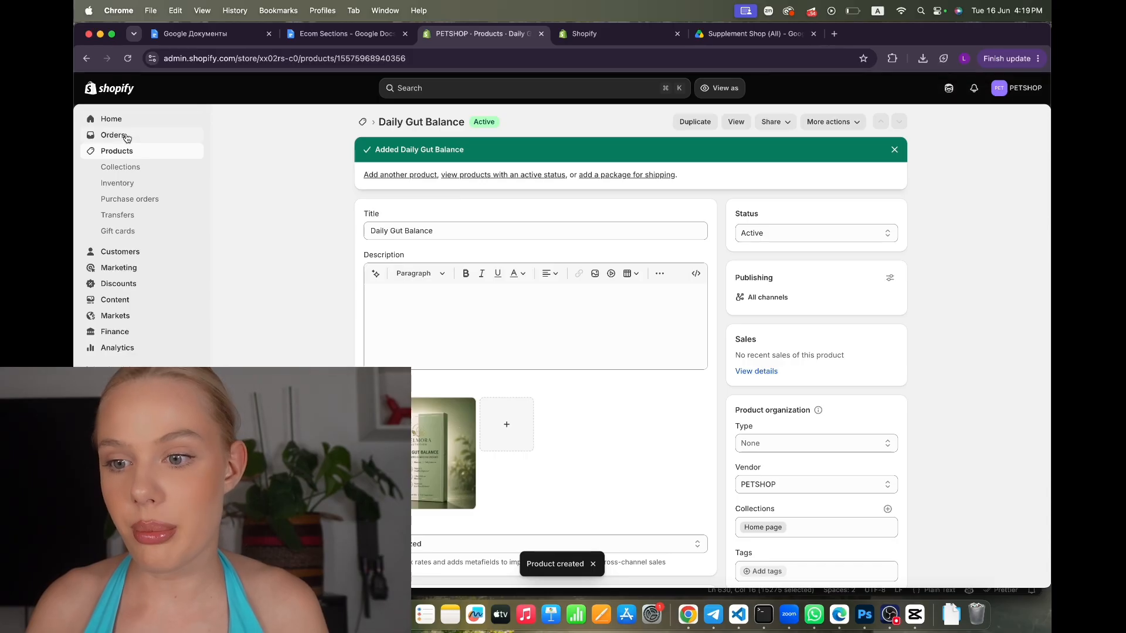
Edit flow-theme on the Products > Default product template and scroll through the Daily Gut Balance preview
{"action": "left_click", "coordinate": [122, 385]}
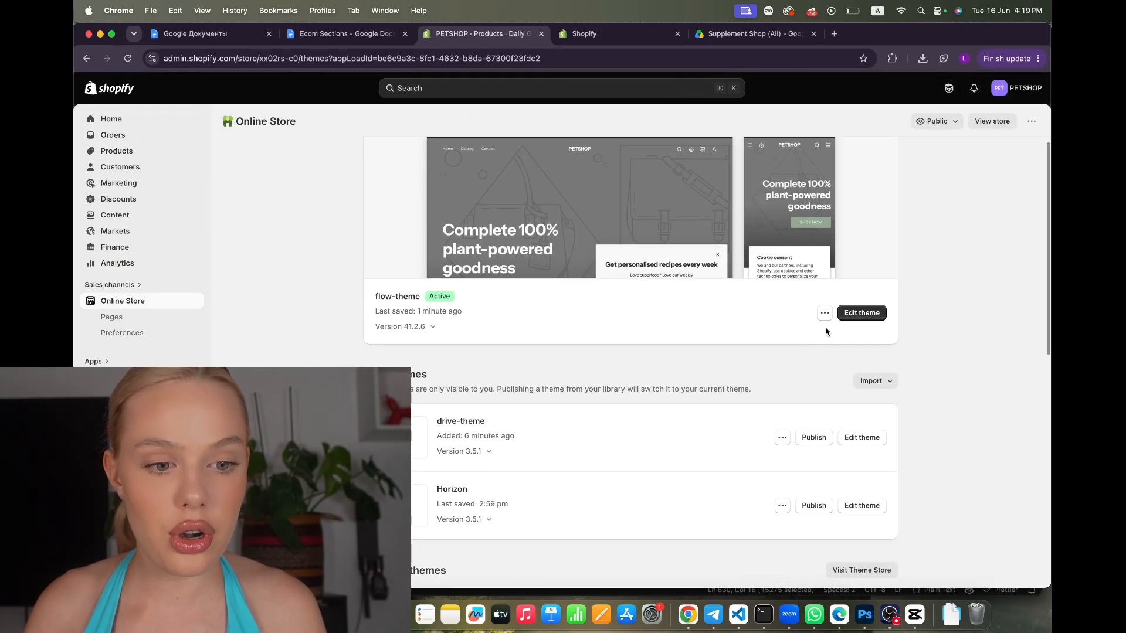
{"action": "left_click", "coordinate": [855, 310]}
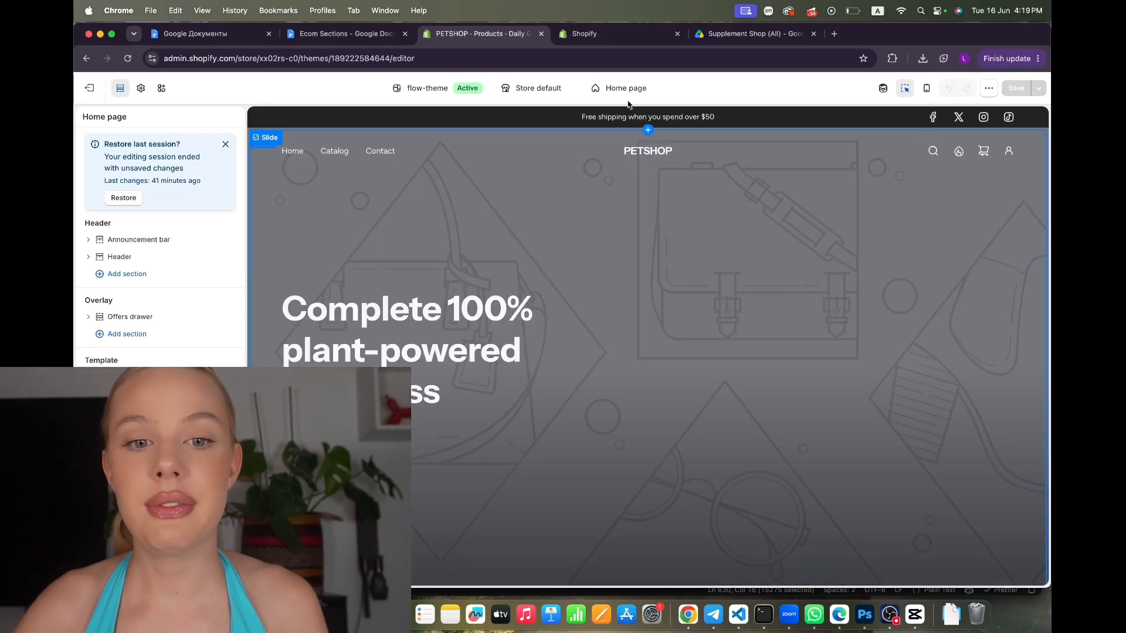
{"action": "left_click", "coordinate": [625, 91]}
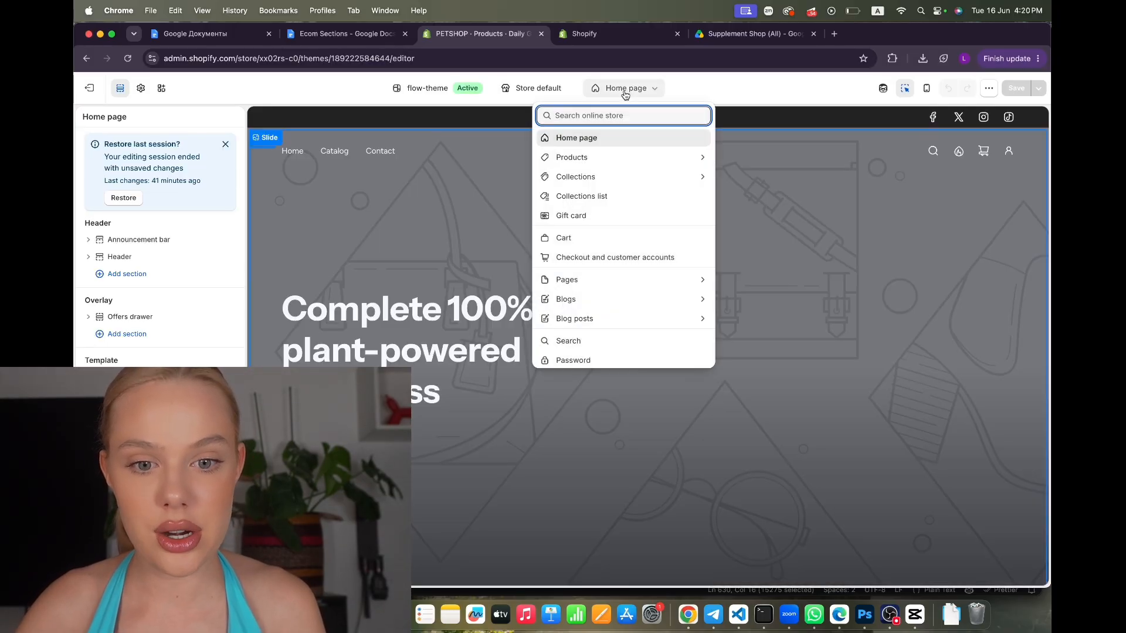
{"action": "left_click", "coordinate": [611, 158]}
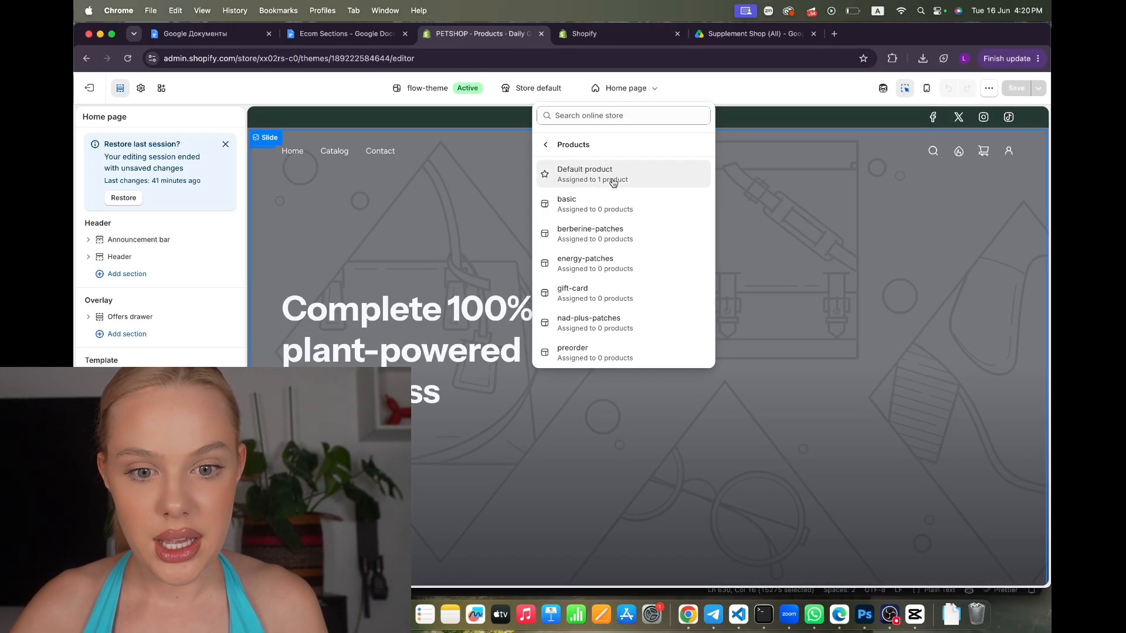
{"action": "left_click", "coordinate": [594, 183]}
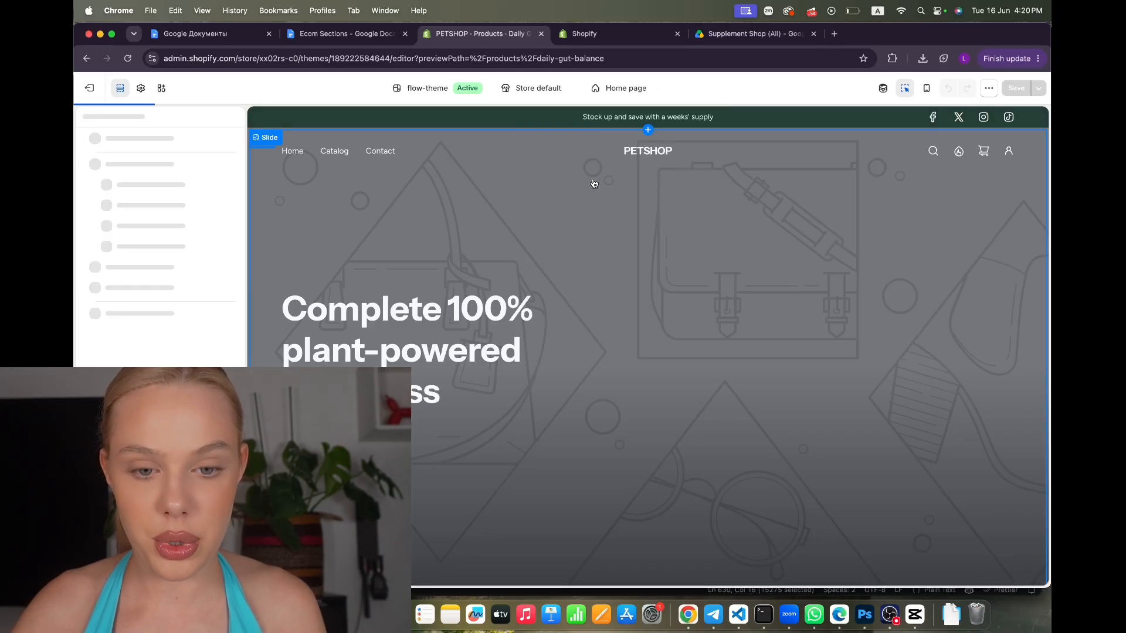
{"action": "scroll", "coordinate": [604, 331], "scroll_direction": "down", "scroll_amount": 15}
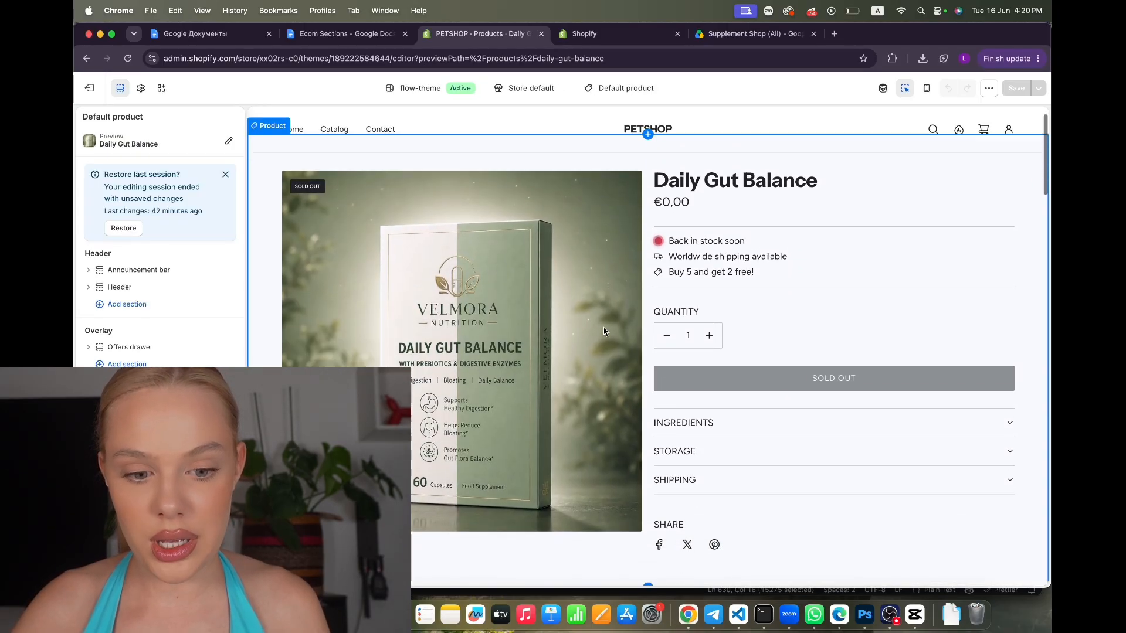
{"action": "scroll", "coordinate": [604, 332], "scroll_direction": "down", "scroll_amount": 15}
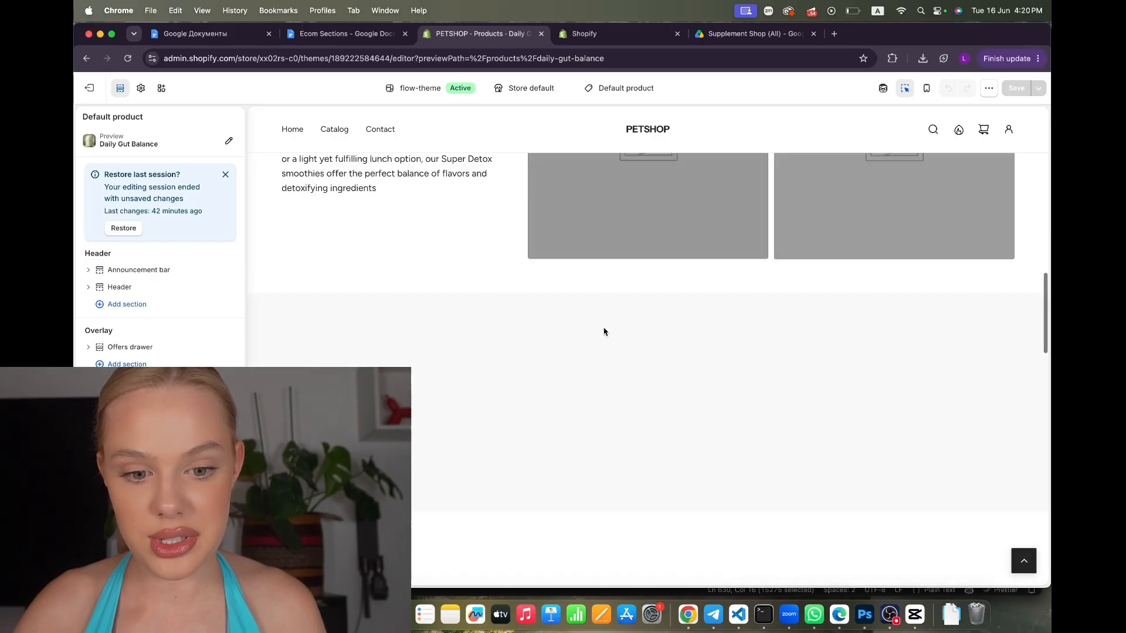
{"action": "scroll", "coordinate": [603, 332], "scroll_direction": "down", "scroll_amount": 6}
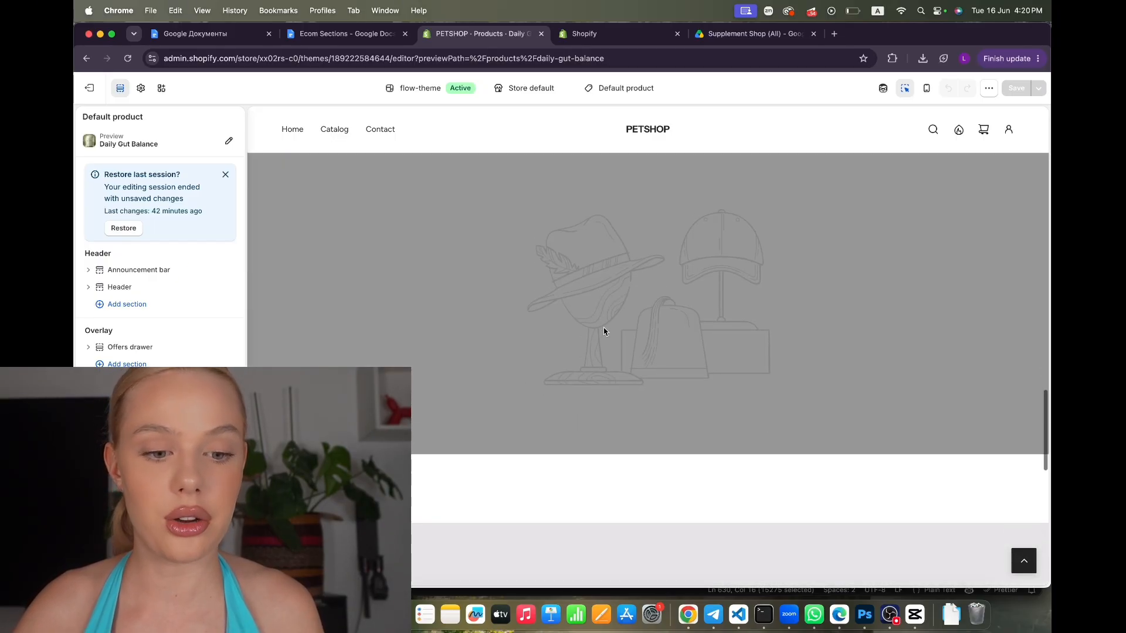
{"action": "scroll", "coordinate": [604, 332], "scroll_direction": "up", "scroll_amount": 20}
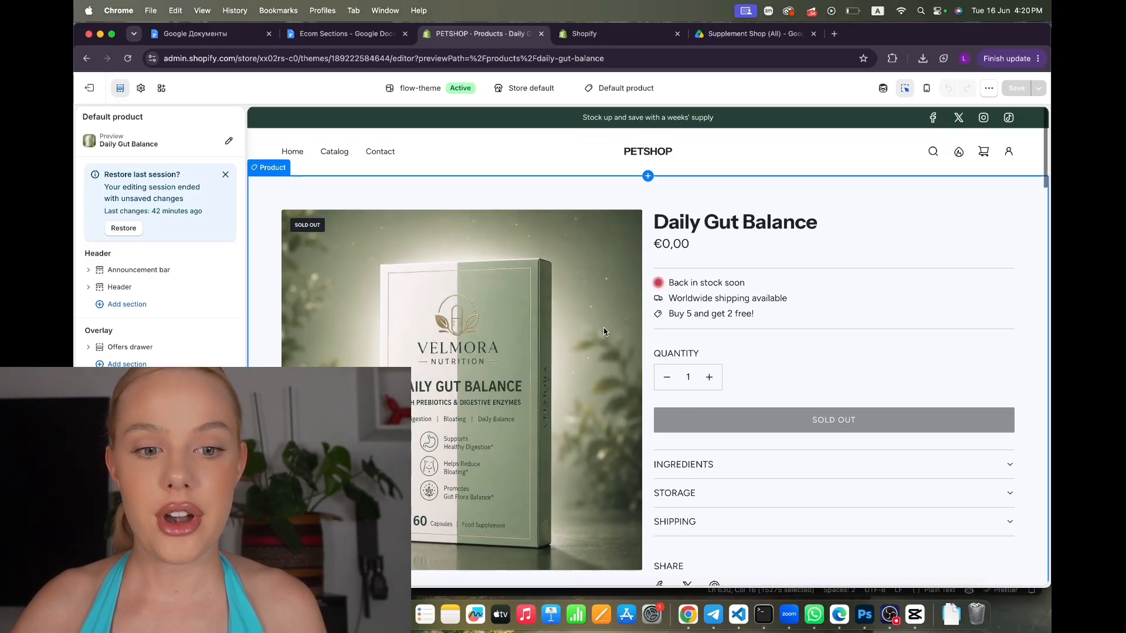
{"action": "scroll", "coordinate": [604, 332], "scroll_direction": "down", "scroll_amount": 4}
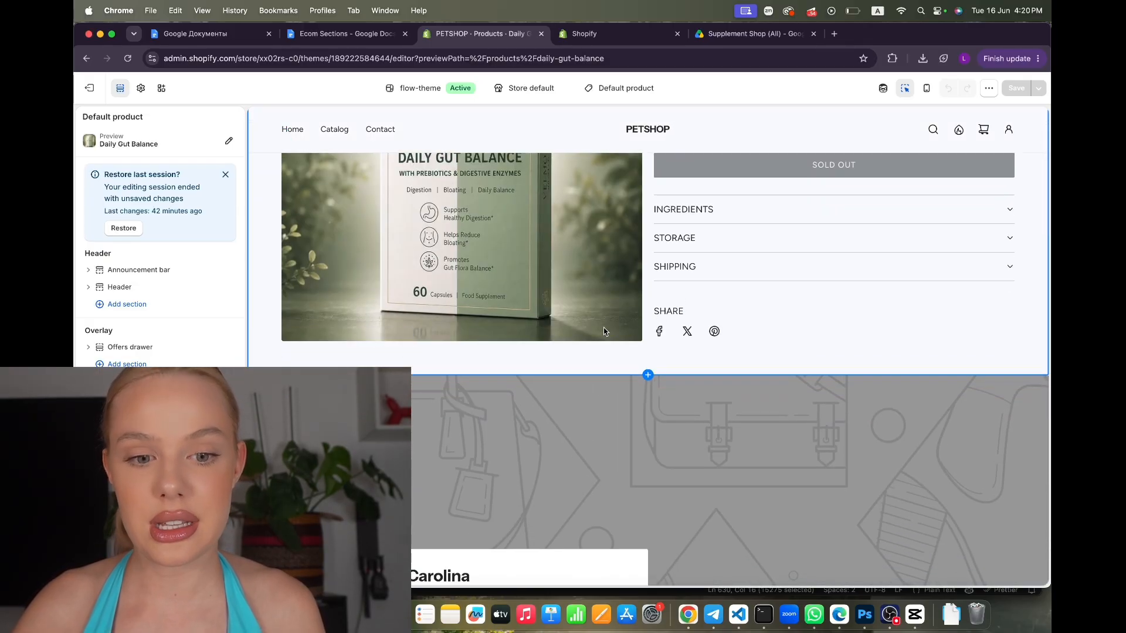
Add the Supplement how to use section by searching 'how', save, then remove the two sections below it
{"action": "left_click", "coordinate": [649, 378]}
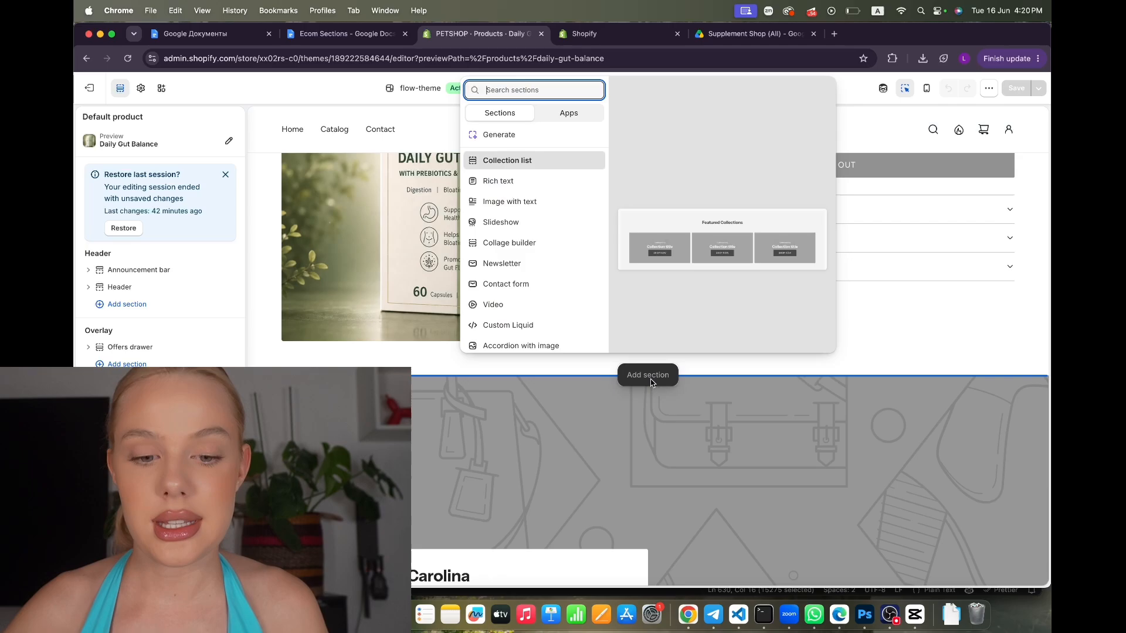
{"action": "type", "text": "how"}
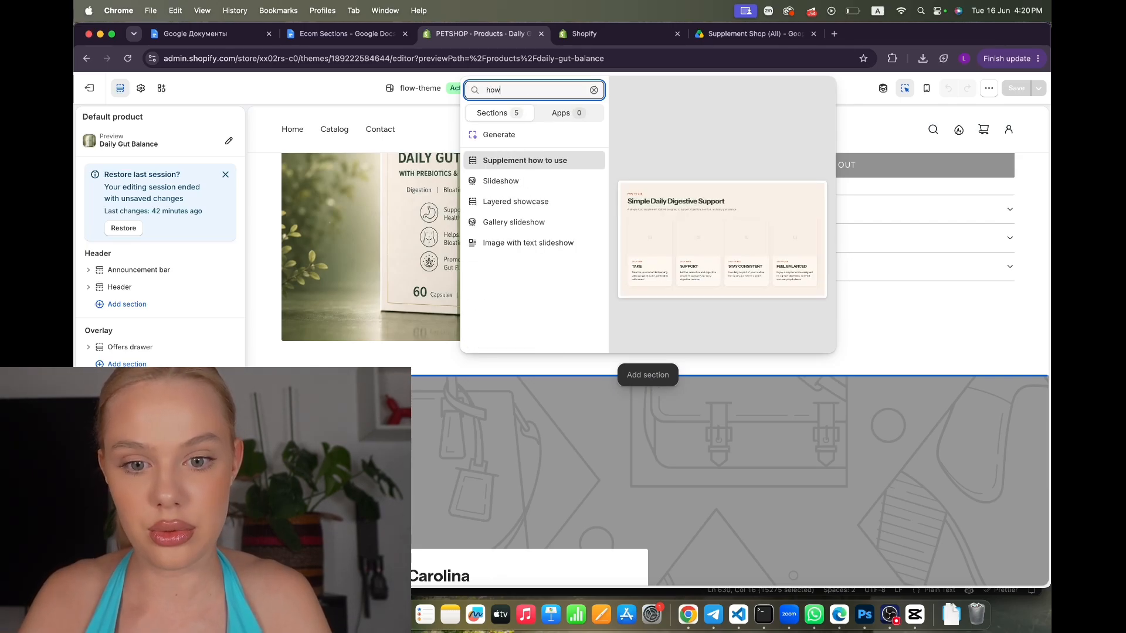
{"action": "left_click", "coordinate": [549, 167]}
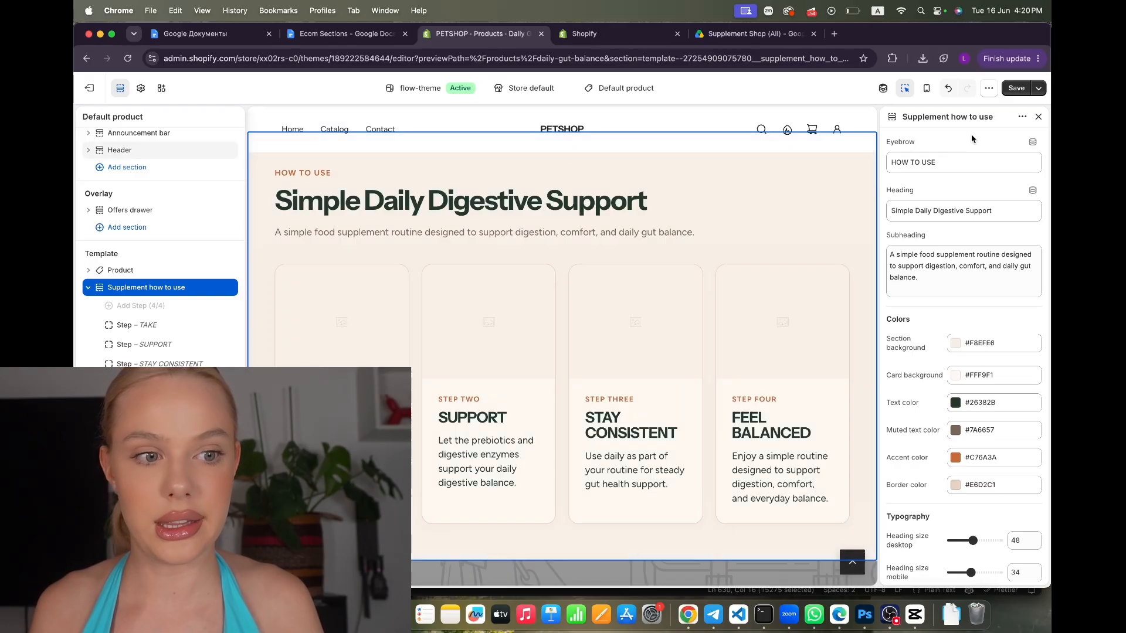
{"action": "left_click", "coordinate": [1016, 88]}
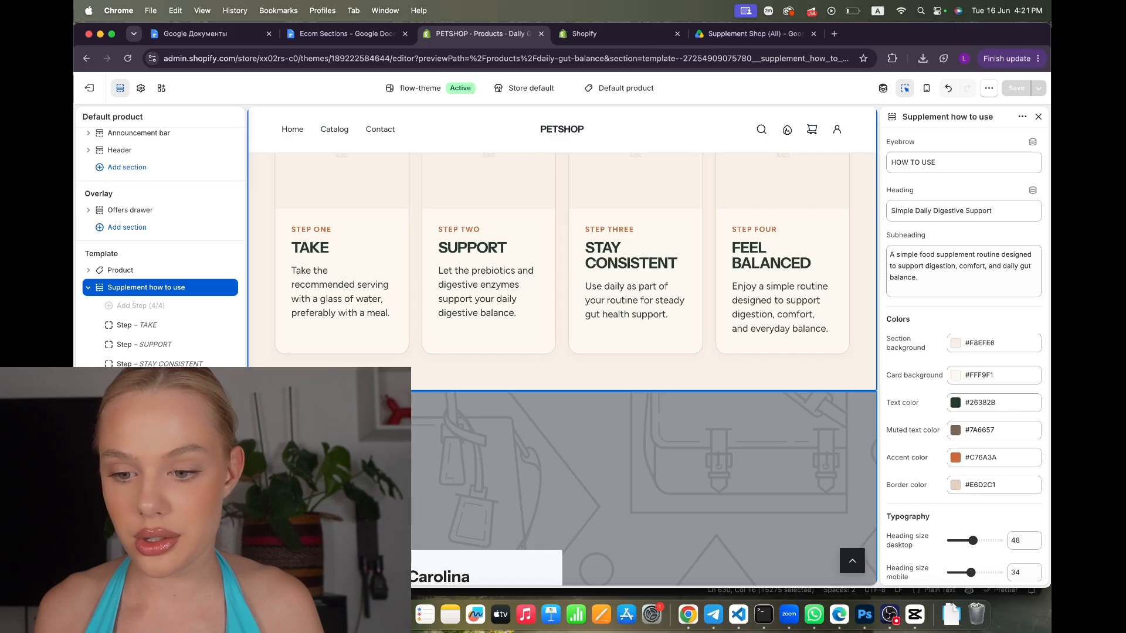
{"action": "left_click", "coordinate": [215, 402]}
{"action": "left_click", "coordinate": [215, 402]}
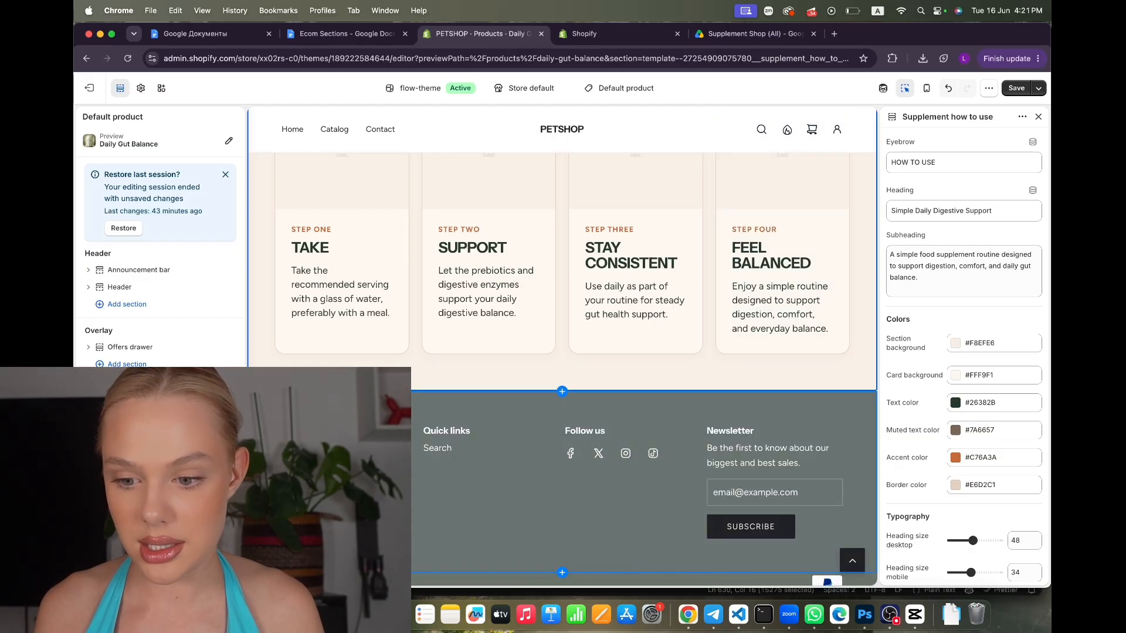
Add the Velmora promise and Velmora final CTA sections to the product page and save
{"action": "left_click", "coordinate": [561, 391]}
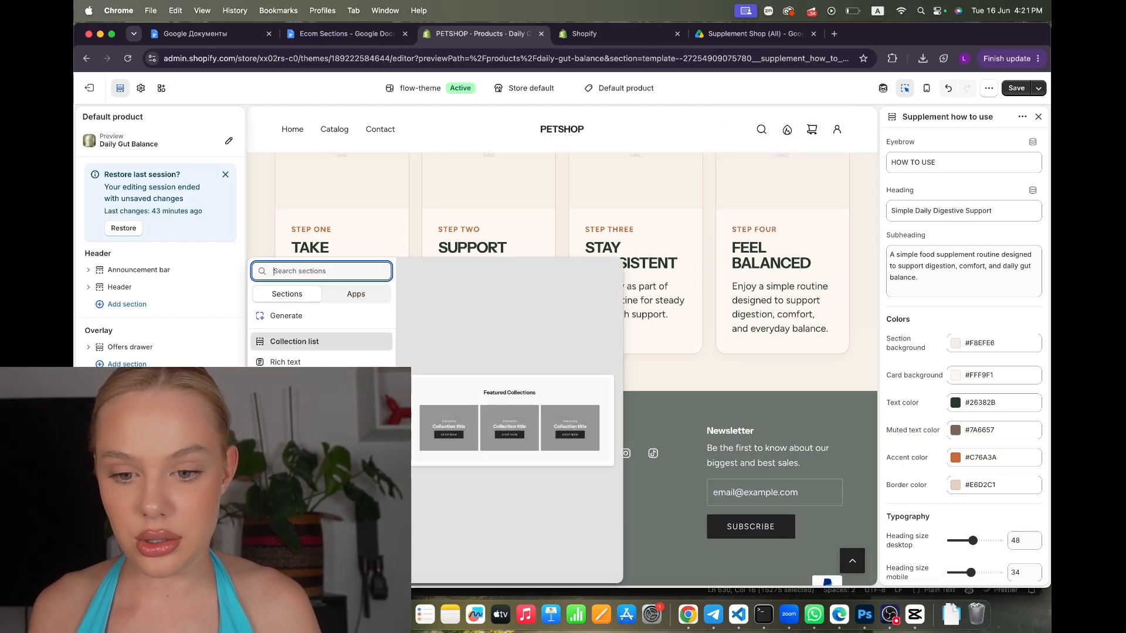
{"action": "type", "text": "product"}
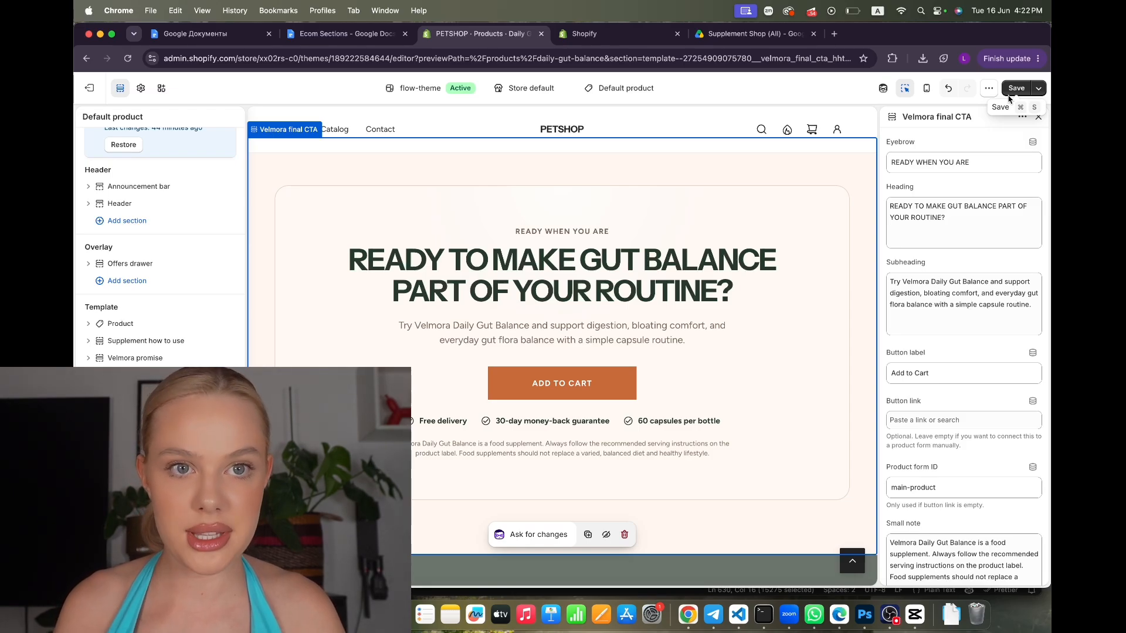
{"action": "left_click", "coordinate": [1012, 91]}
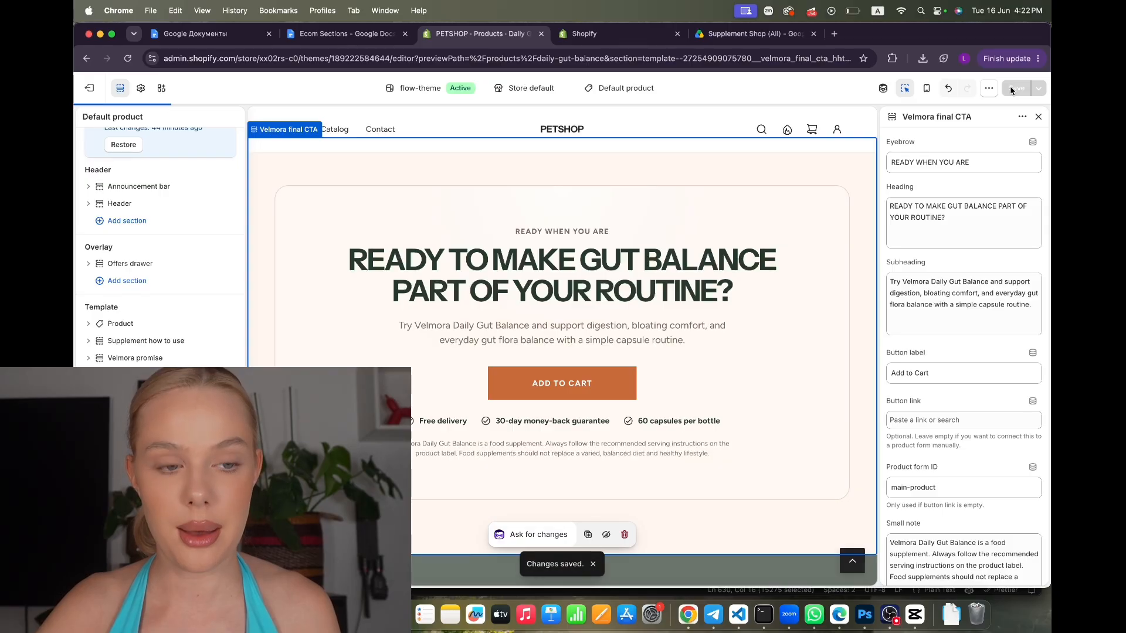
Scroll the preview and select the how-to-use section to show its settings
{"action": "scroll", "coordinate": [645, 283], "scroll_direction": "up", "scroll_amount": 20}
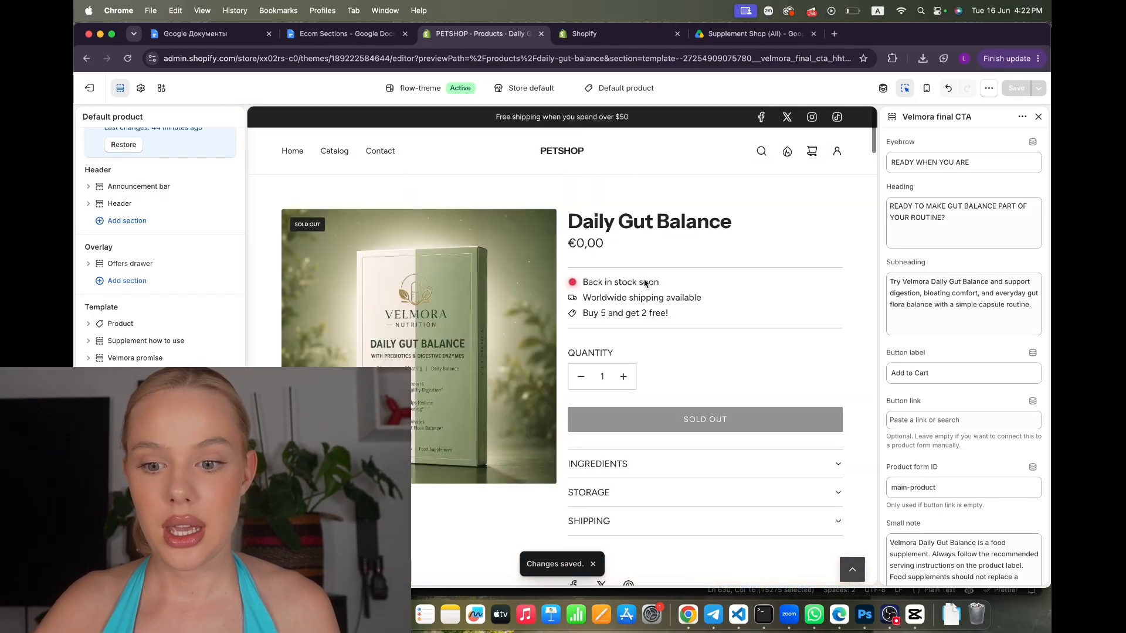
{"action": "scroll", "coordinate": [645, 283], "scroll_direction": "down", "scroll_amount": 15}
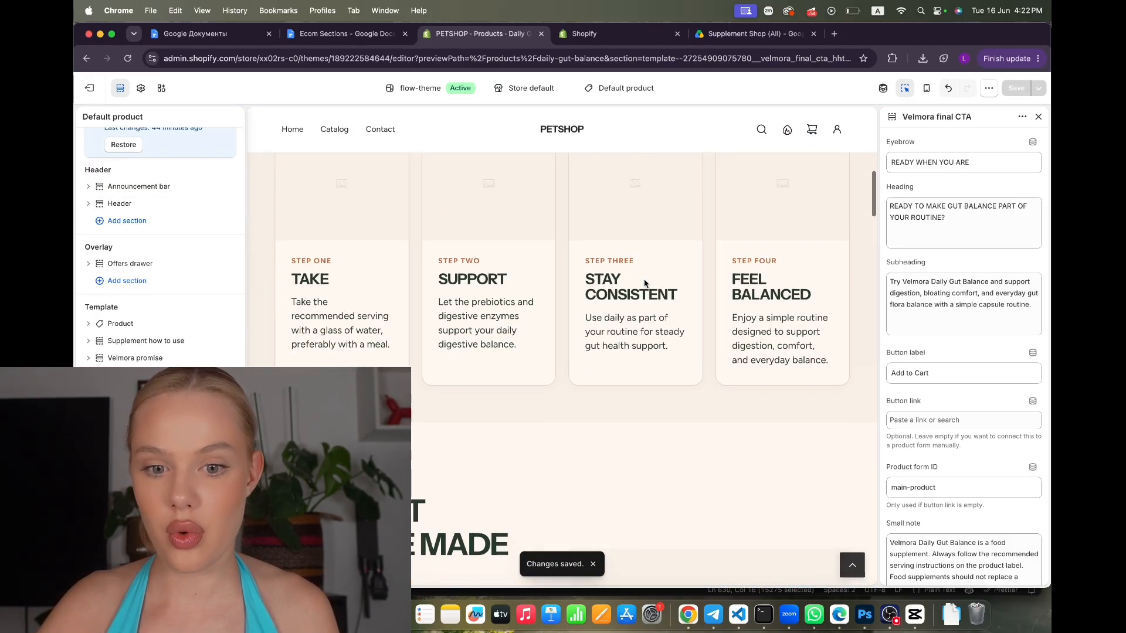
{"action": "scroll", "coordinate": [645, 284], "scroll_direction": "up", "scroll_amount": 3}
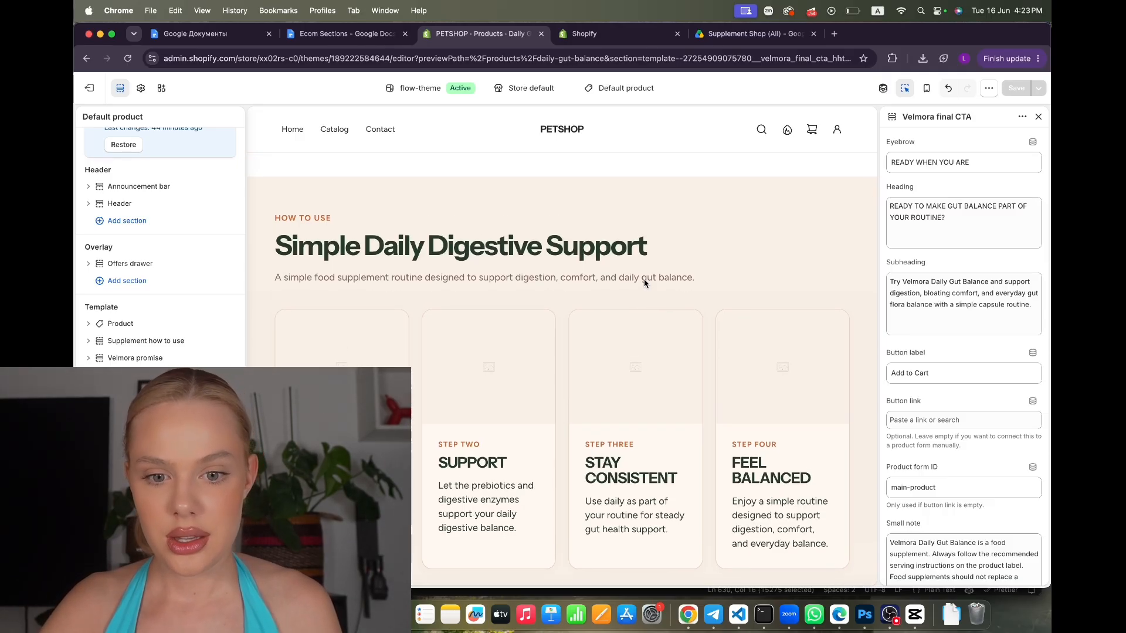
{"action": "left_click", "coordinate": [145, 341]}
In the Ecom Sections doc's Supplement Shop (All) tab, select the sage code #AFC0AF
{"action": "left_click", "coordinate": [357, 35]}
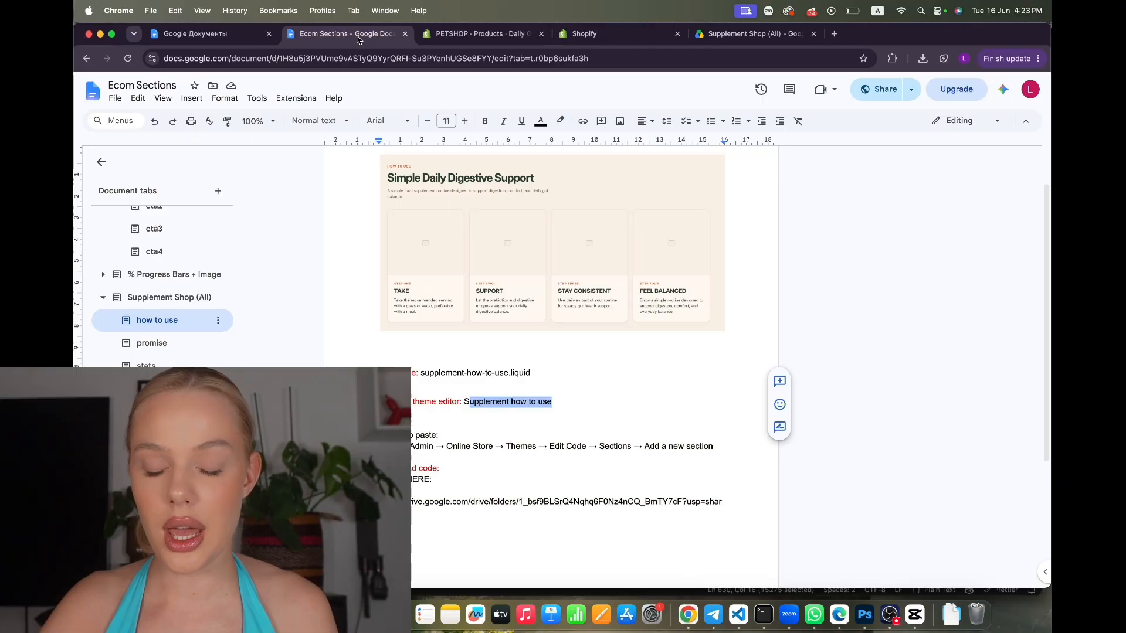
{"action": "left_click", "coordinate": [189, 297]}
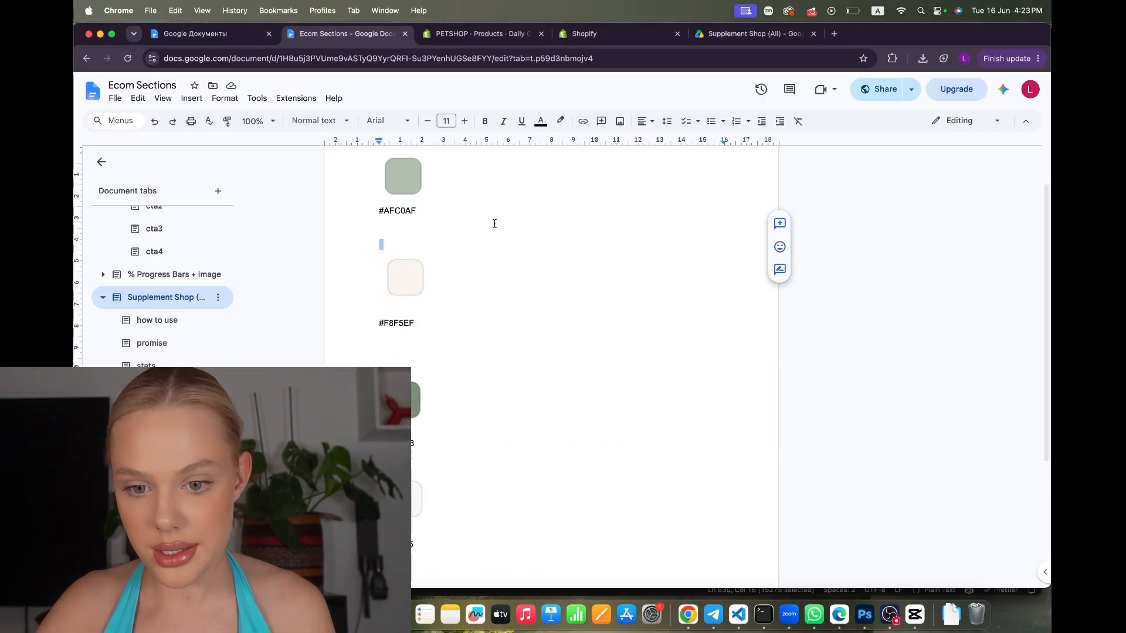
{"action": "scroll", "coordinate": [462, 220], "scroll_direction": "up", "scroll_amount": 1}
{"action": "left_click_drag", "start_coordinate": [419, 252], "coordinate": [380, 252]}
{"action": "key", "text": "super+c"}
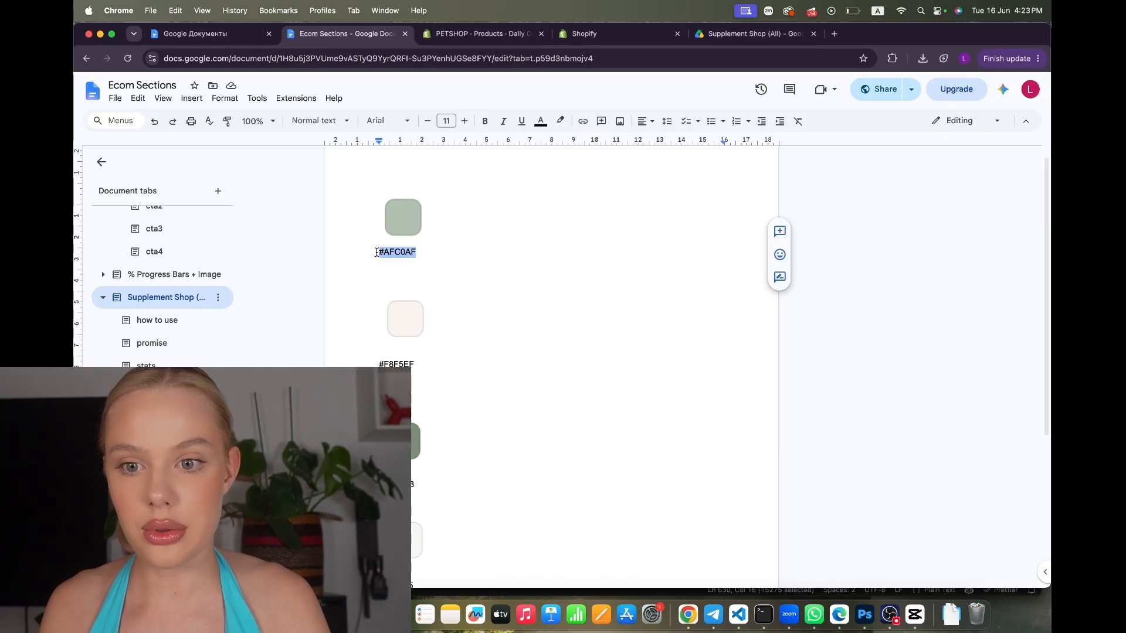
Paste sage #AFC0AF into the how-to-use section background colour
{"action": "left_click", "coordinate": [481, 33]}
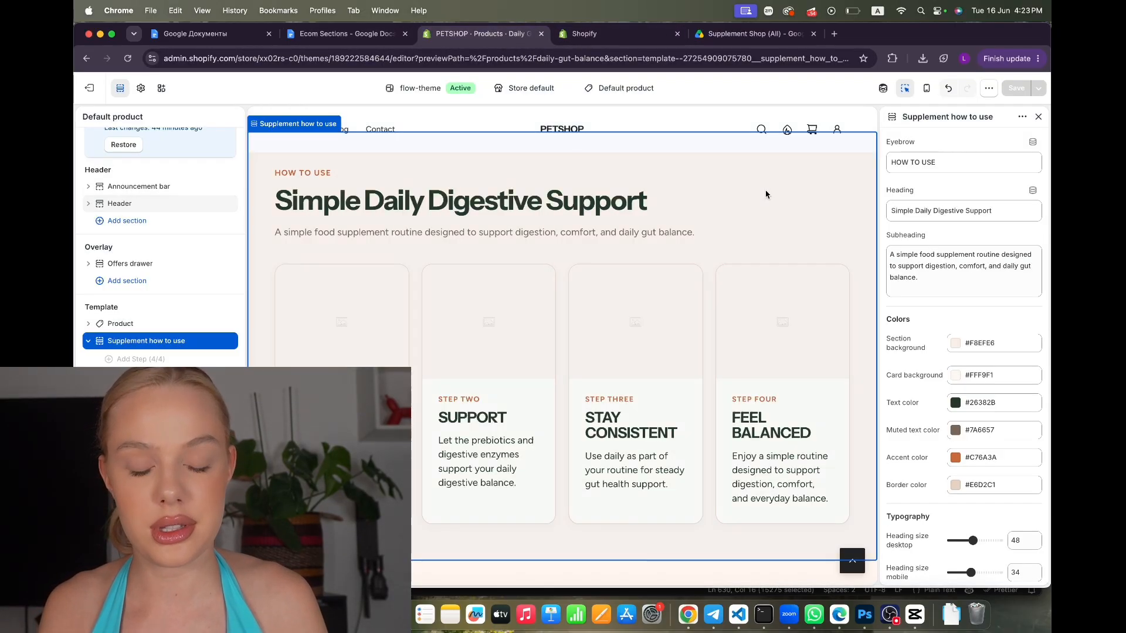
{"action": "left_click", "coordinate": [988, 345]}
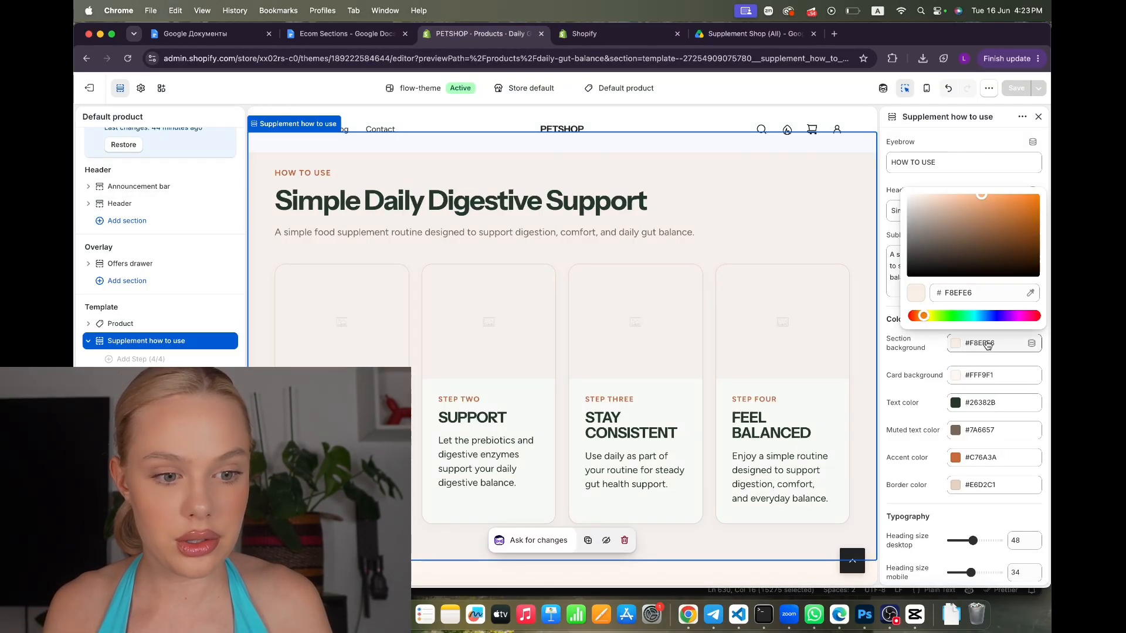
{"action": "left_click_drag", "start_coordinate": [976, 293], "coordinate": [925, 298]}
{"action": "key", "text": "super+v"}
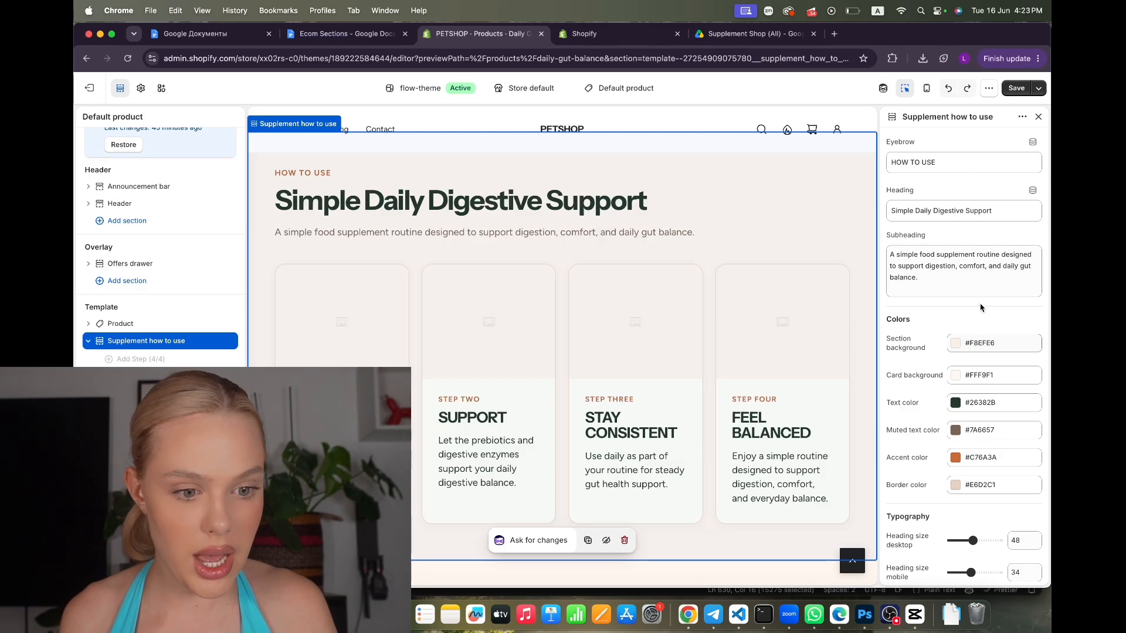
Set the step card background to sage #AFC0AF and save
{"action": "left_click", "coordinate": [976, 375]}
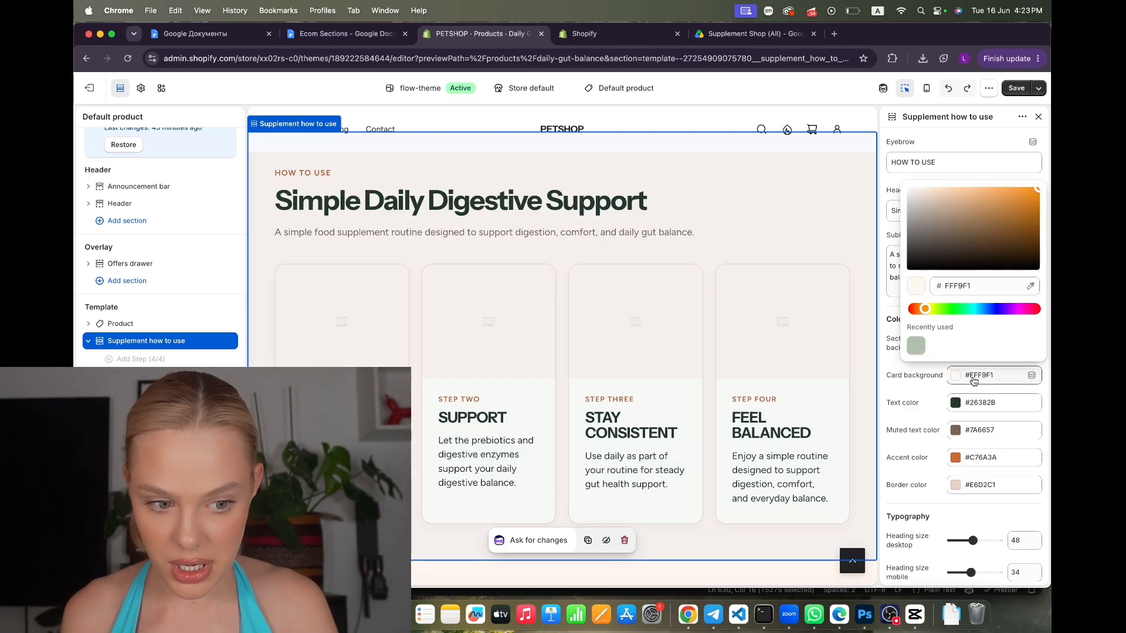
{"action": "left_click", "coordinate": [958, 285]}
{"action": "left_click_drag", "start_coordinate": [959, 281], "coordinate": [914, 279]}
{"action": "key", "text": "super+v"}
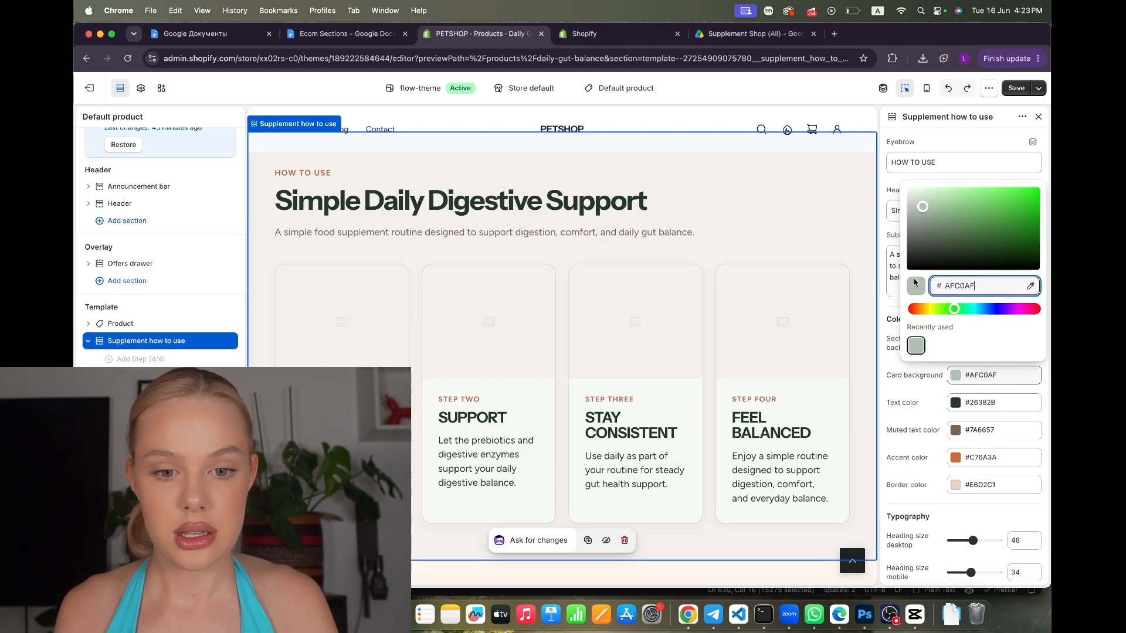
{"action": "left_click", "coordinate": [885, 259]}
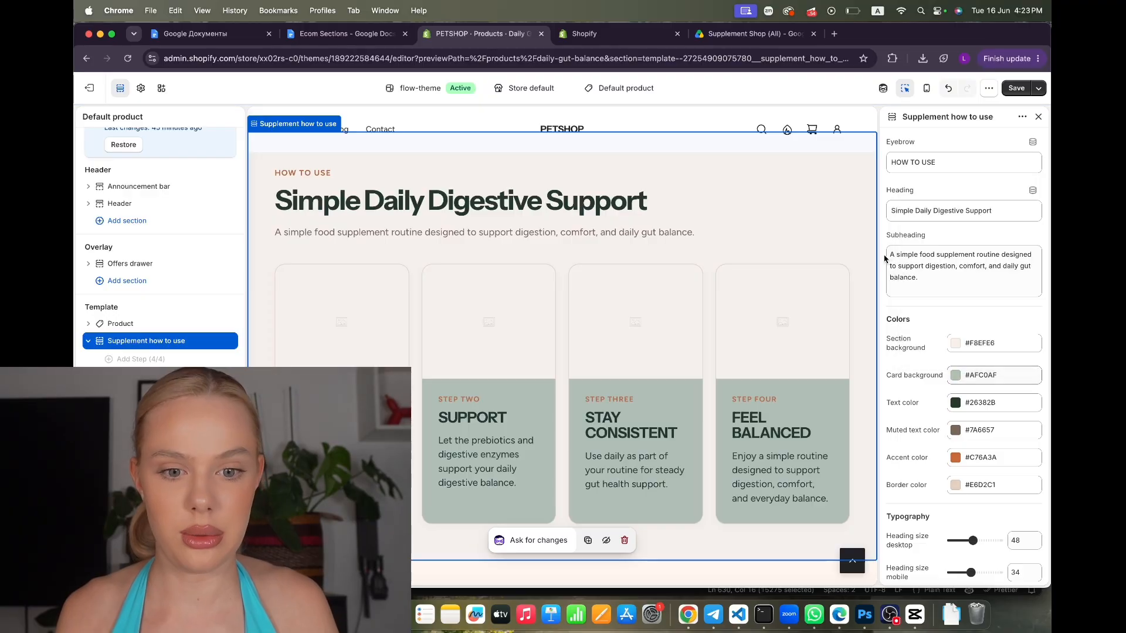
{"action": "left_click", "coordinate": [1017, 88]}
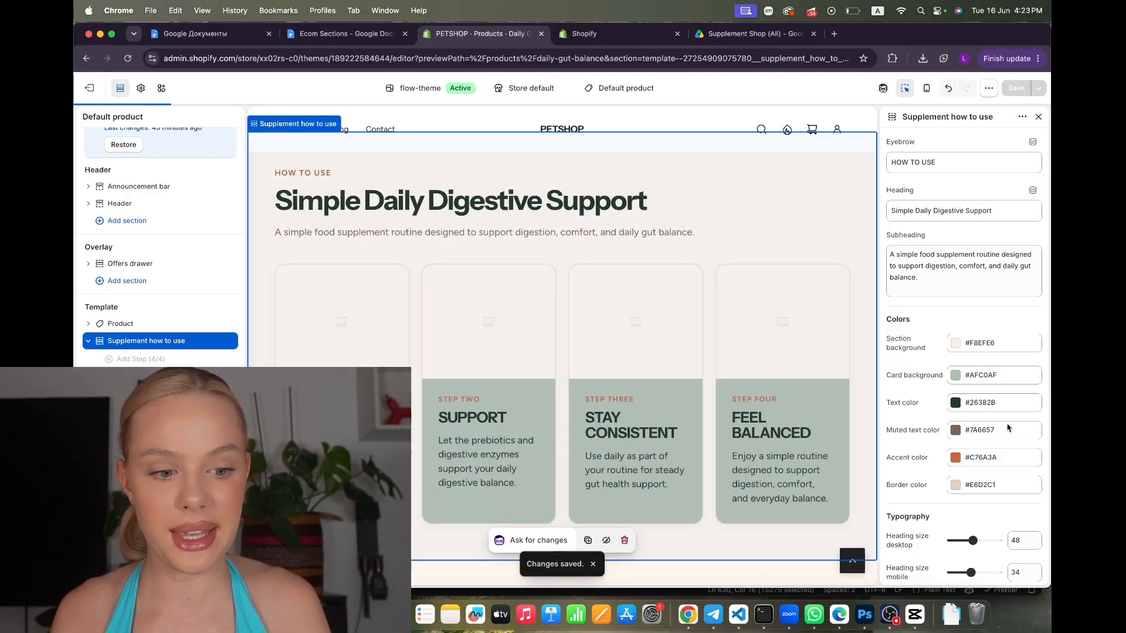
Reduce the section's top and bottom padding to 32, save, and select the first step card
{"action": "scroll", "coordinate": [986, 450], "scroll_direction": "down", "scroll_amount": 5}
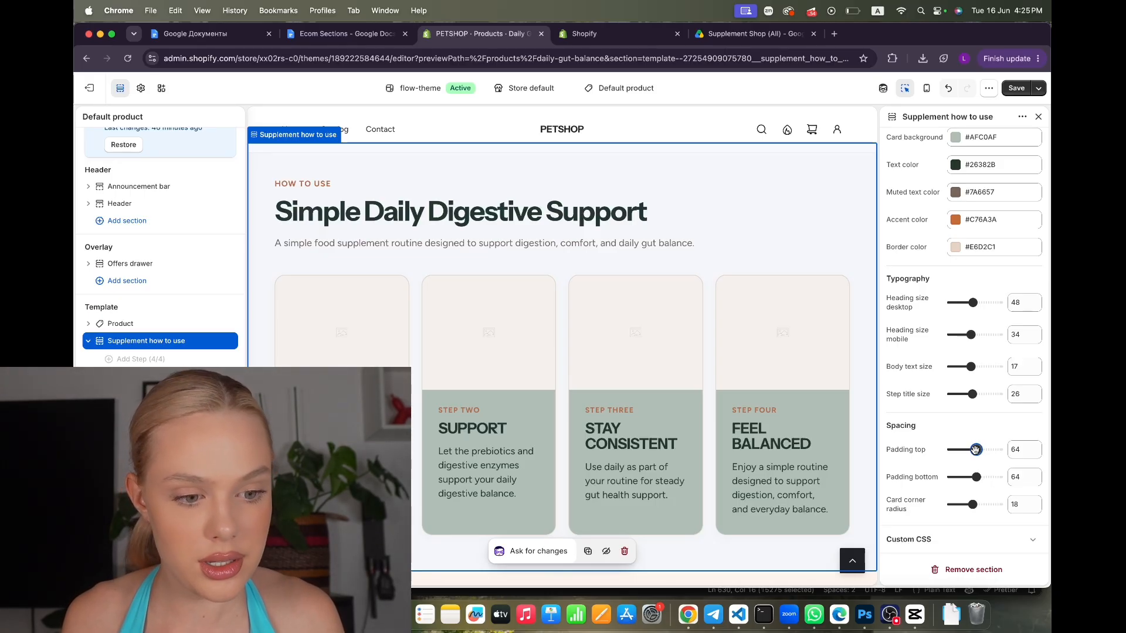
{"action": "left_click_drag", "start_coordinate": [976, 449], "coordinate": [963, 476]}
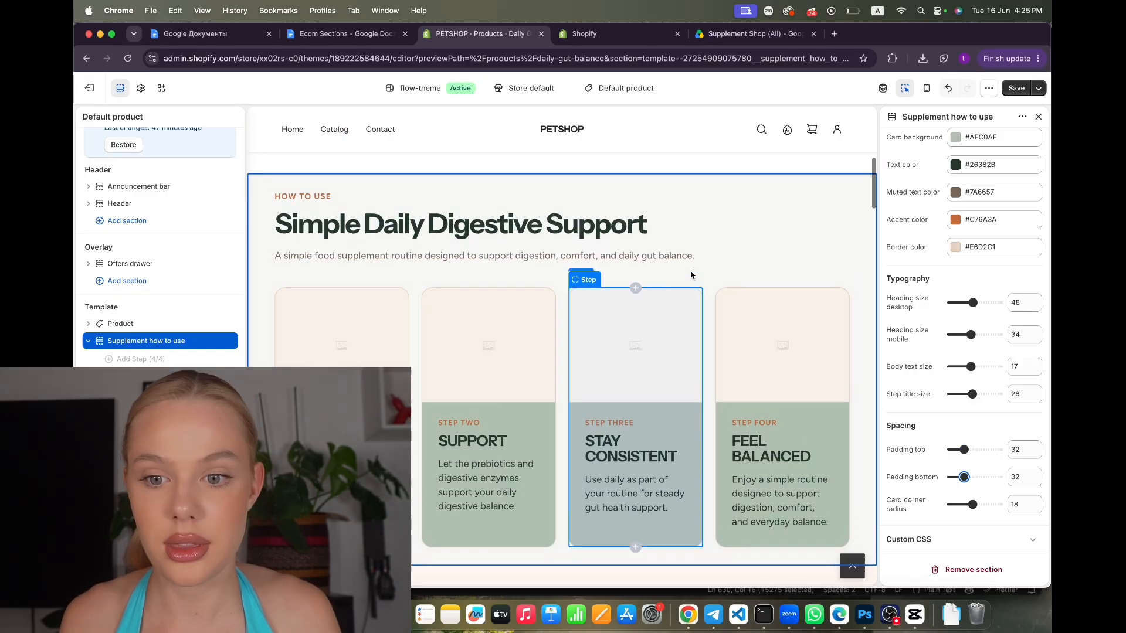
{"action": "left_click", "coordinate": [1019, 87]}
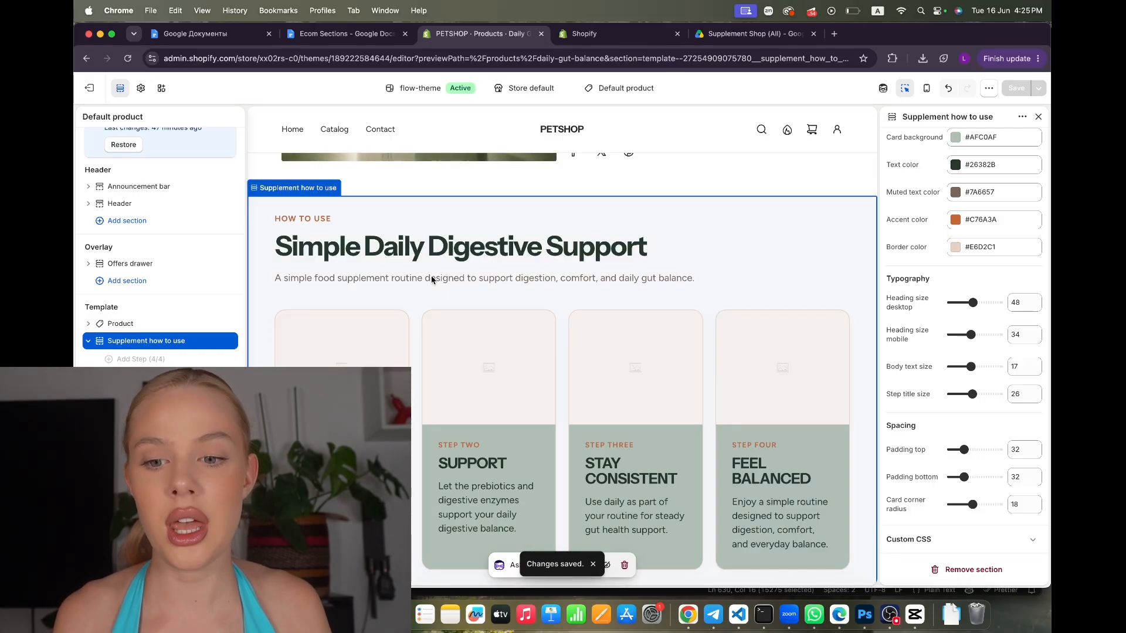
{"action": "left_click", "coordinate": [356, 348]}
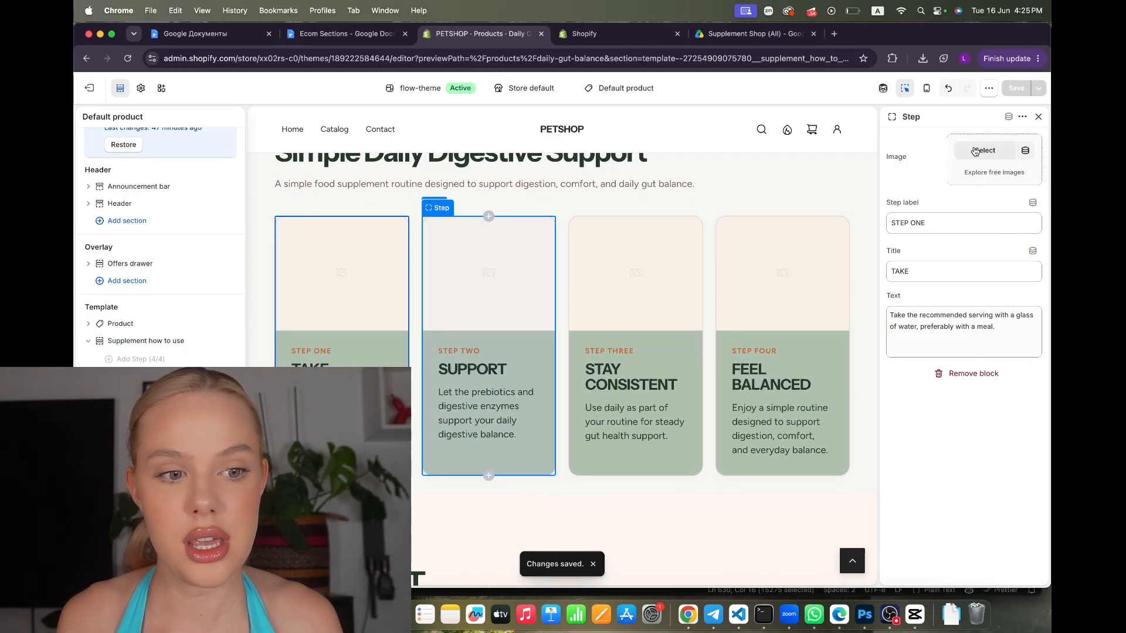
Set the step1 image on the first step card and save
{"action": "left_click", "coordinate": [974, 151]}
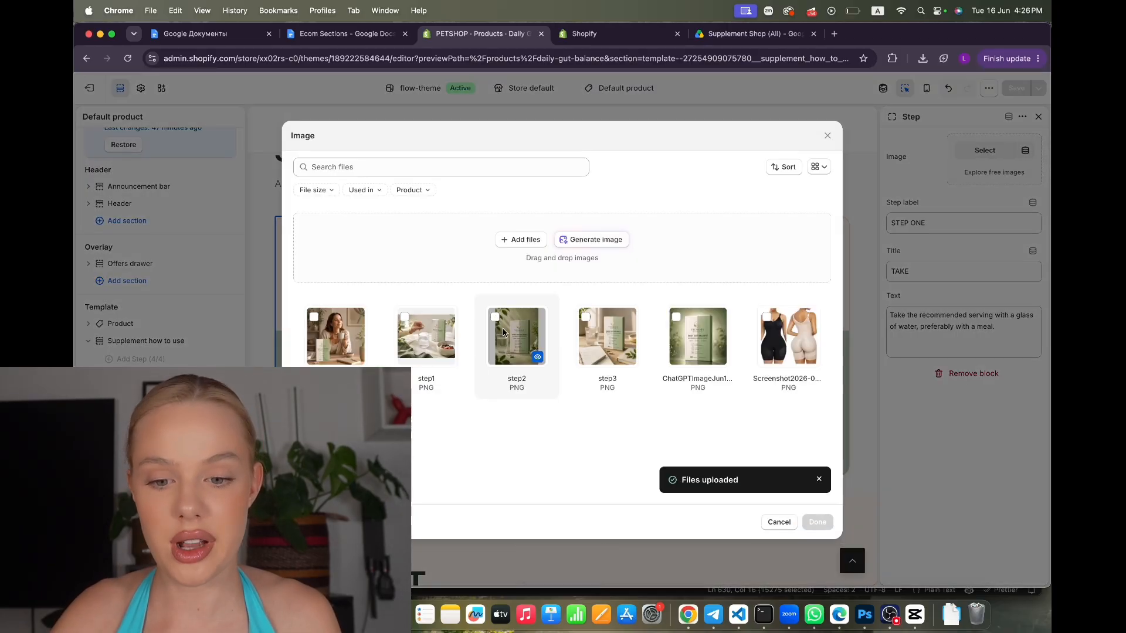
{"action": "left_click", "coordinate": [404, 319]}
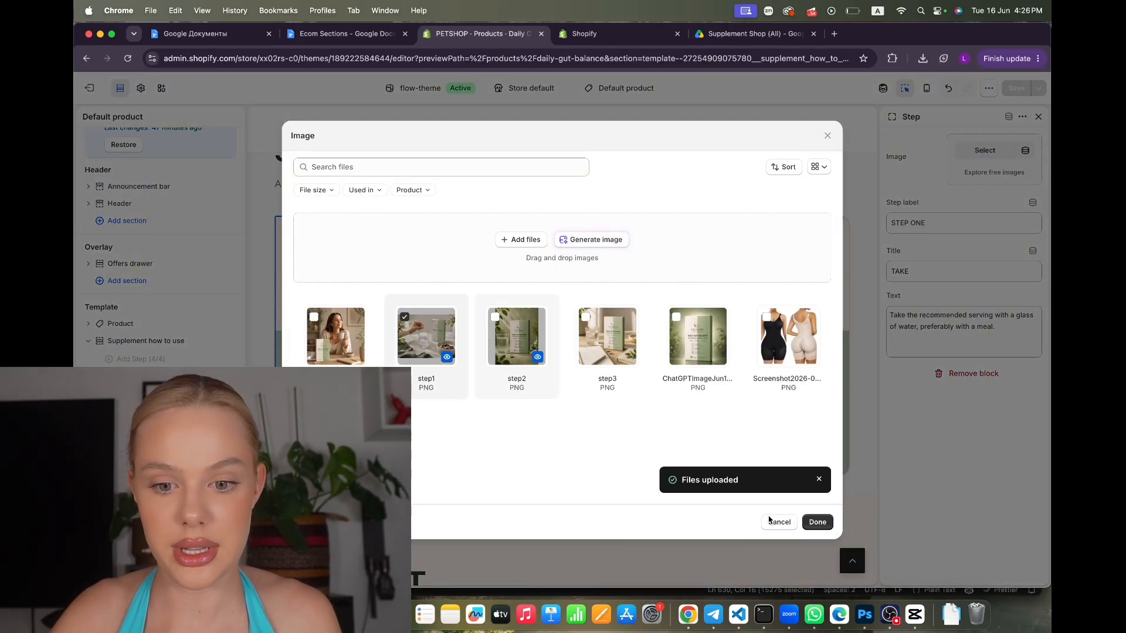
{"action": "left_click", "coordinate": [817, 522]}
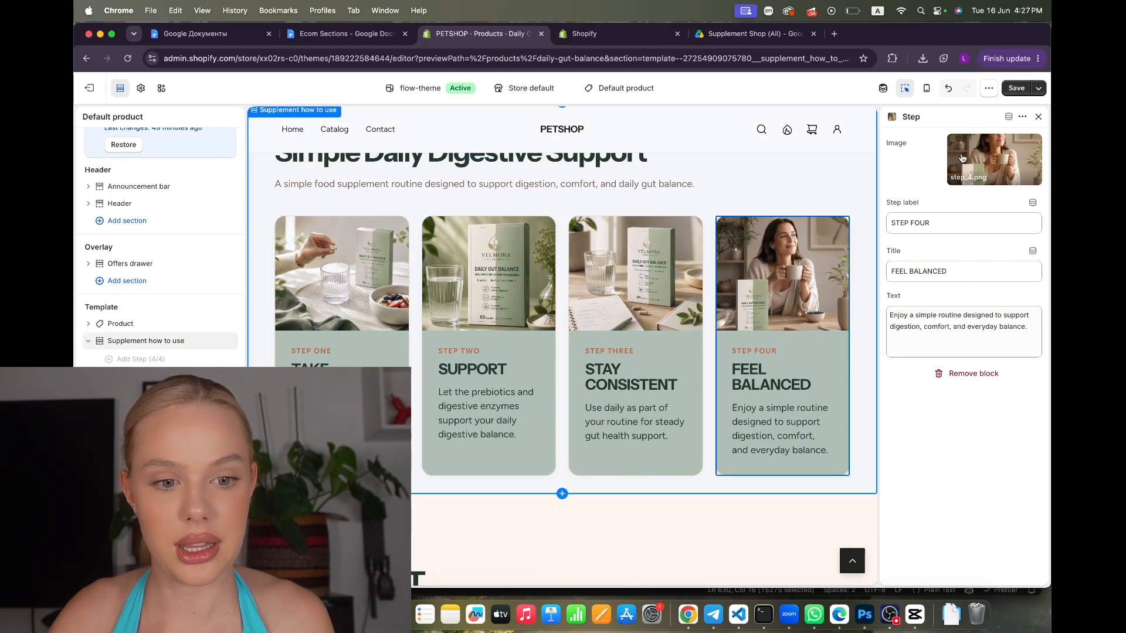
{"action": "left_click", "coordinate": [1012, 89]}
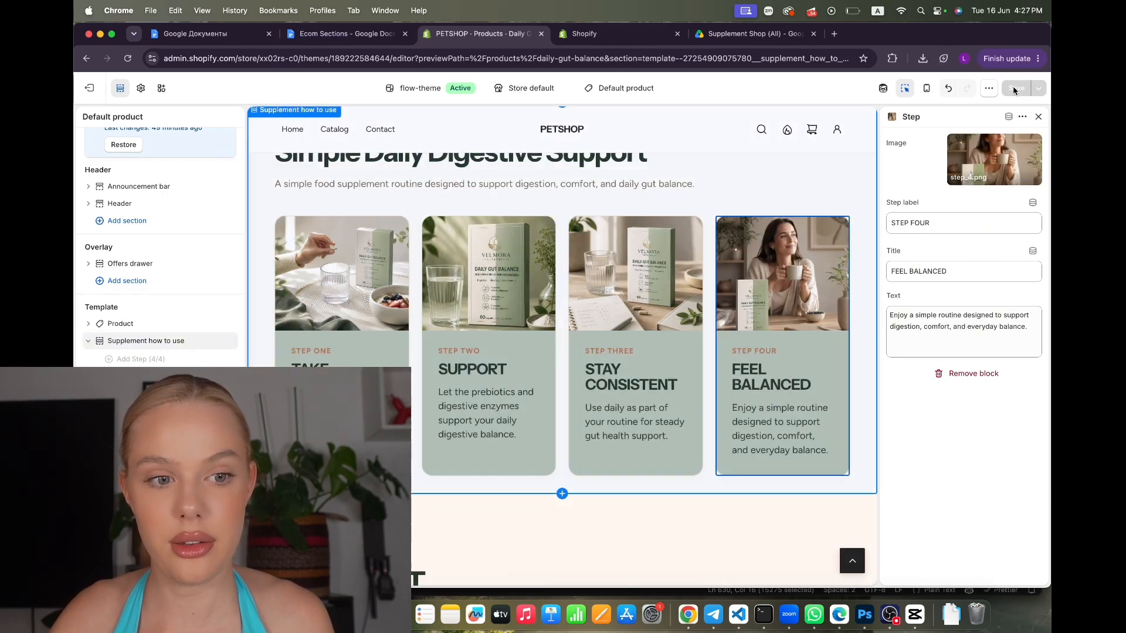
Cycle through the sage step cards in mobile preview, then select Velmora promise in desktop view
{"action": "left_click", "coordinate": [926, 88]}
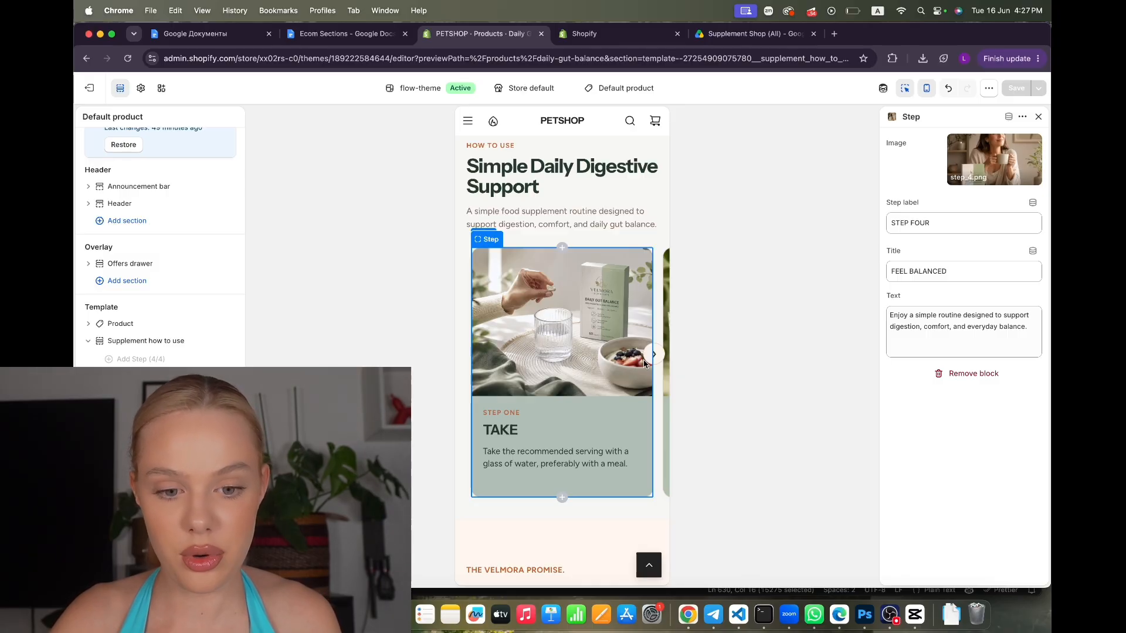
{"action": "left_click", "coordinate": [654, 356]}
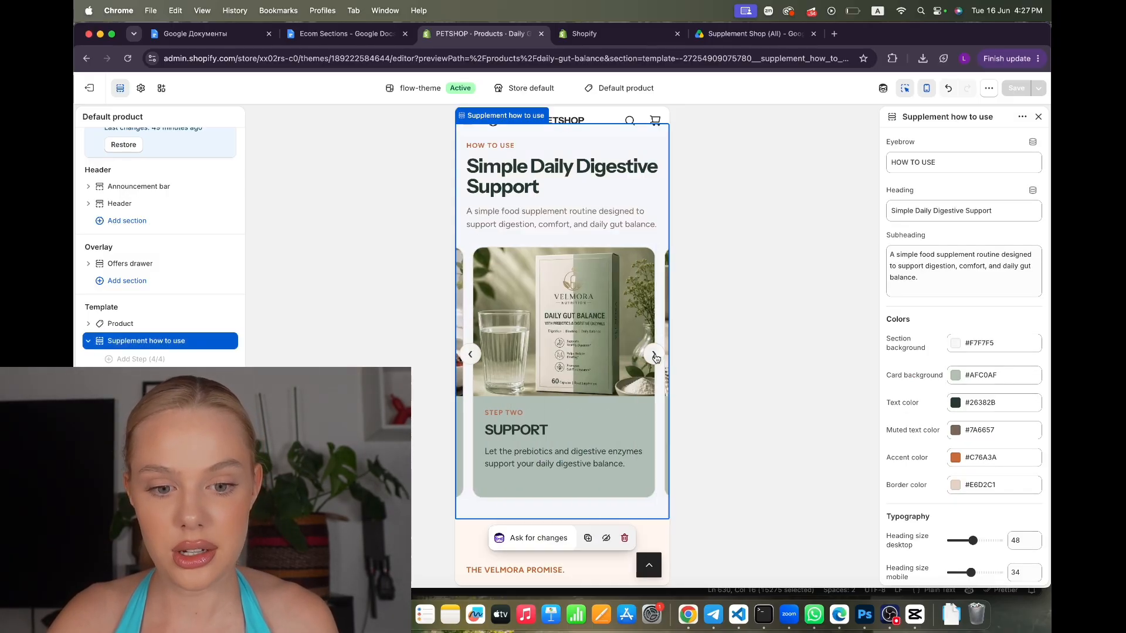
{"action": "left_click", "coordinate": [655, 355]}
{"action": "left_click", "coordinate": [654, 356]}
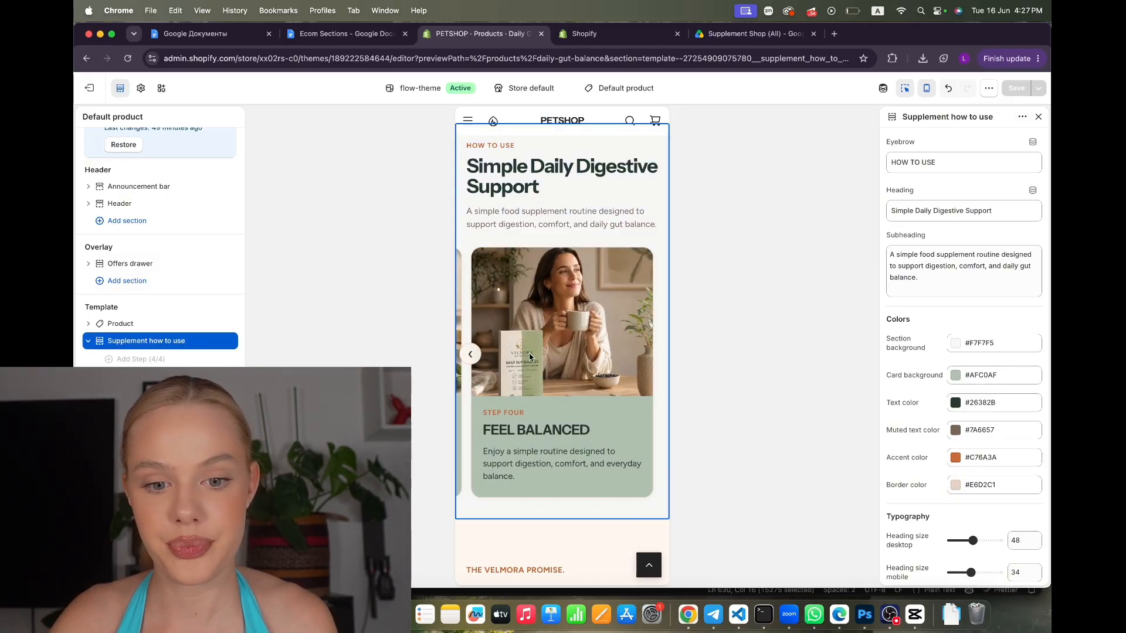
{"action": "left_click", "coordinate": [469, 357]}
{"action": "left_click", "coordinate": [469, 357]}
{"action": "left_click", "coordinate": [469, 357]}
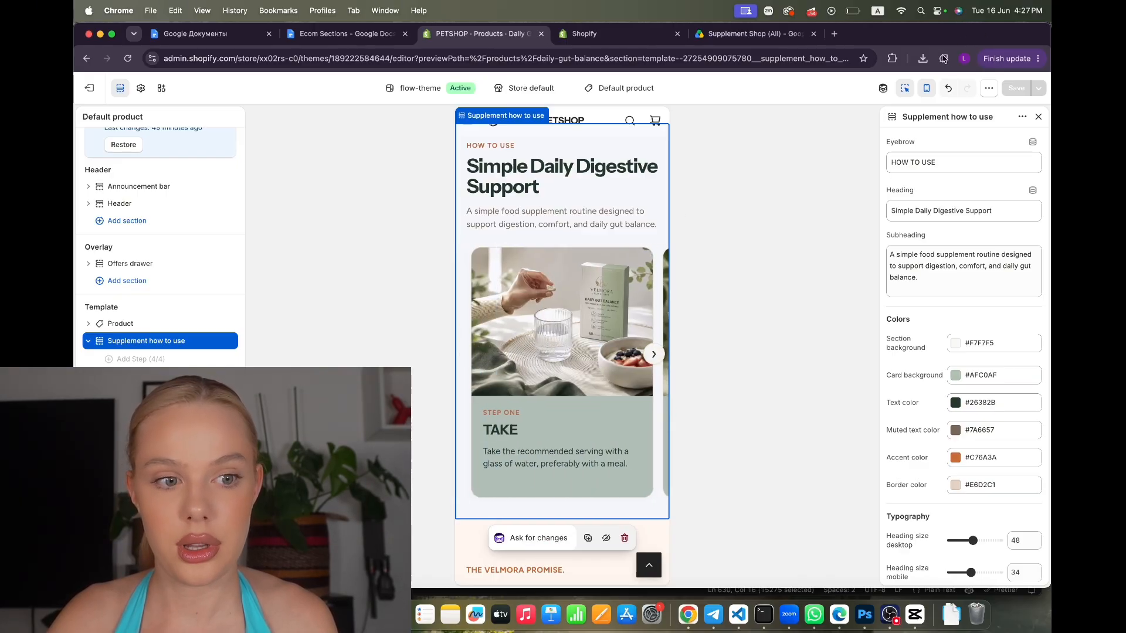
{"action": "left_click", "coordinate": [926, 87]}
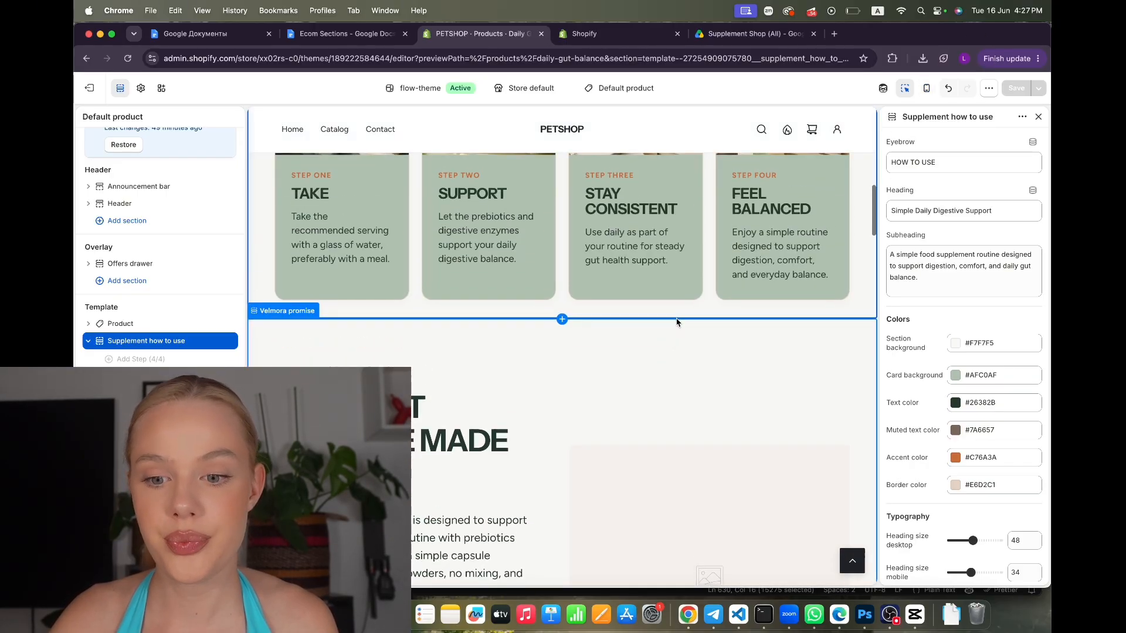
{"action": "left_click", "coordinate": [674, 269]}
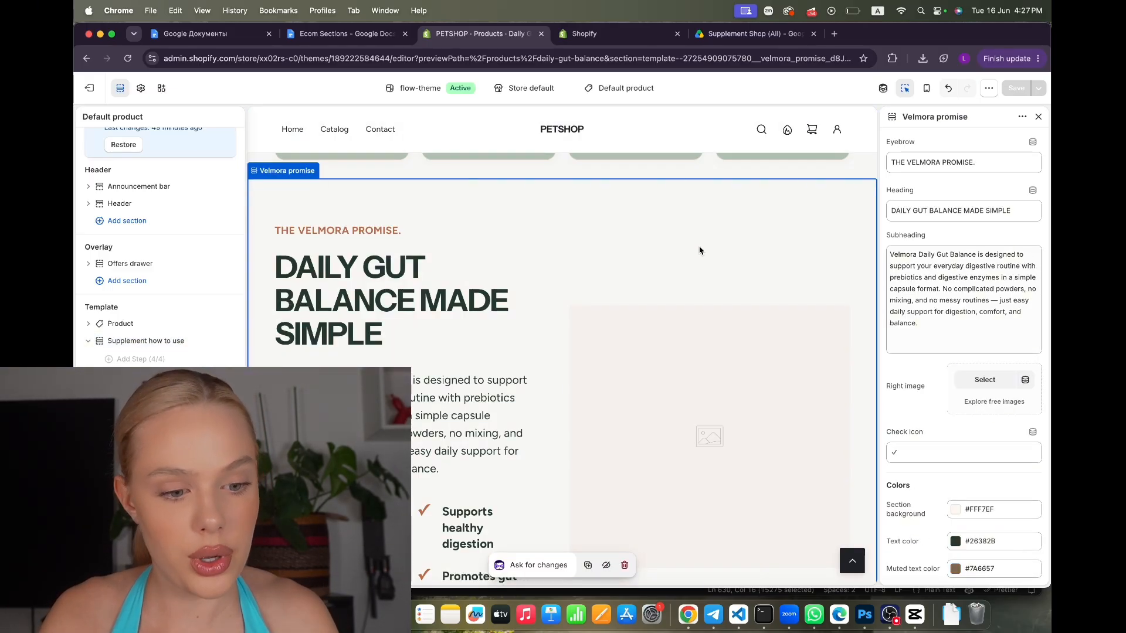
Make the Velmora promise section background pure white #FFFFFF
{"action": "scroll", "coordinate": [964, 293], "scroll_direction": "down", "scroll_amount": 3}
{"action": "left_click", "coordinate": [974, 315]}
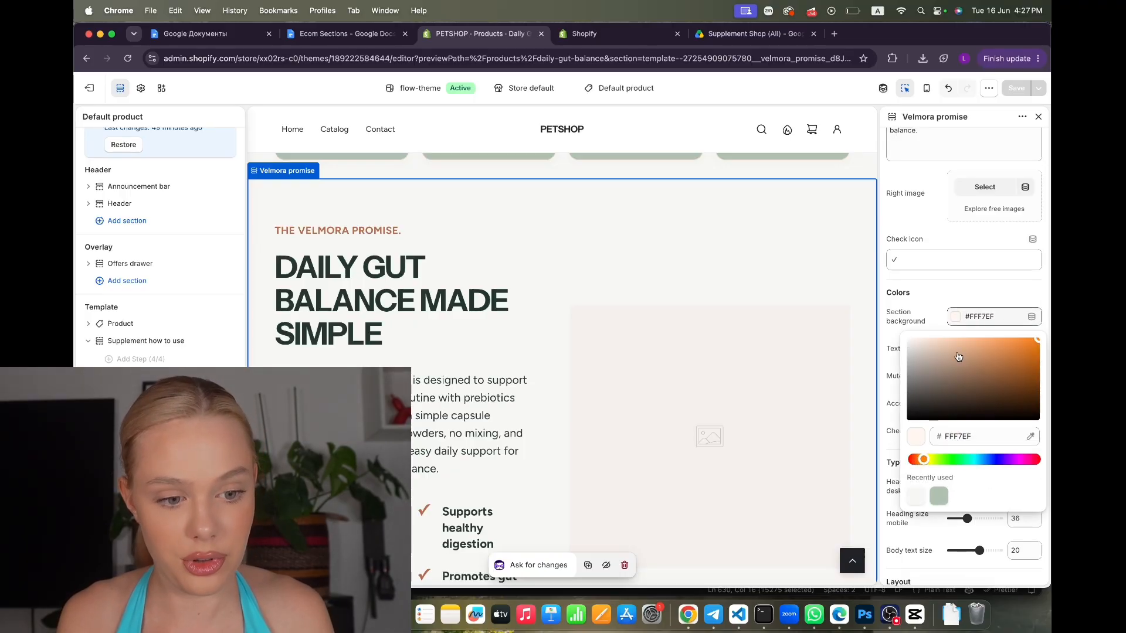
{"action": "left_click_drag", "start_coordinate": [914, 340], "coordinate": [890, 330]}
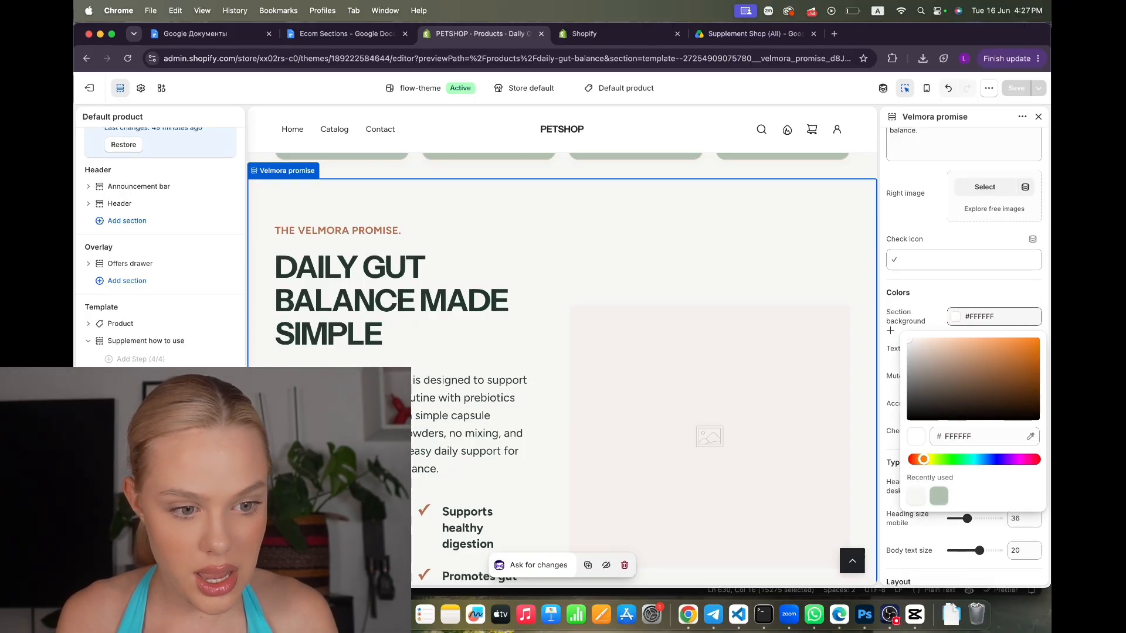
{"action": "left_click", "coordinate": [918, 292]}
Lower the section's top padding to 32 and save the page
{"action": "scroll", "coordinate": [919, 294], "scroll_direction": "down", "scroll_amount": 3}
{"action": "left_click_drag", "start_coordinate": [974, 451], "coordinate": [960, 477]}
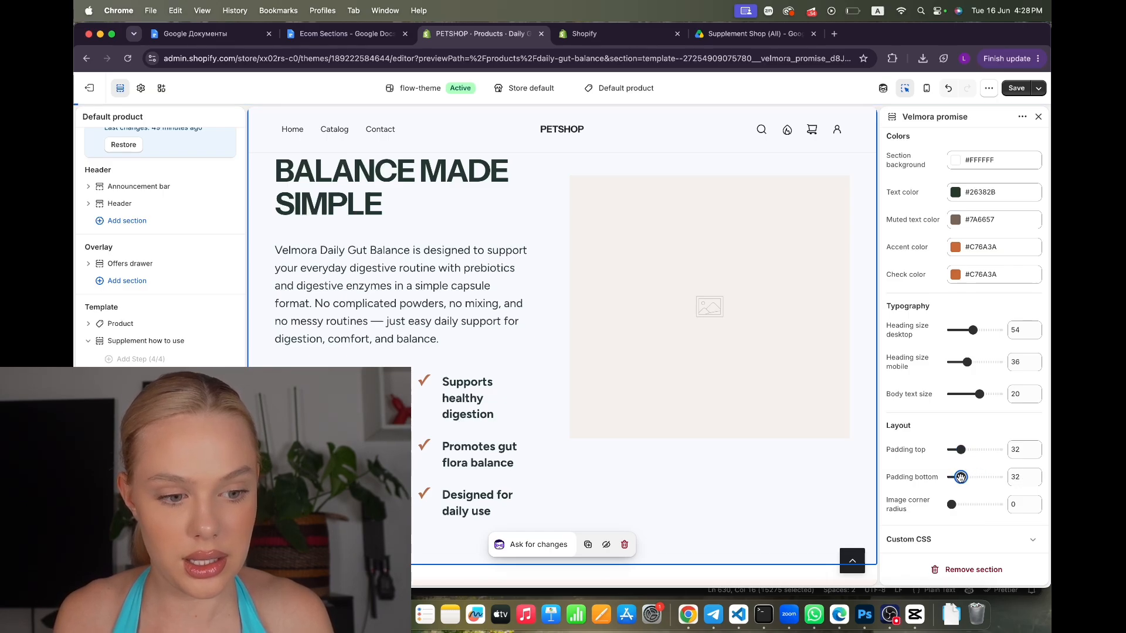
{"action": "left_click", "coordinate": [1016, 87]}
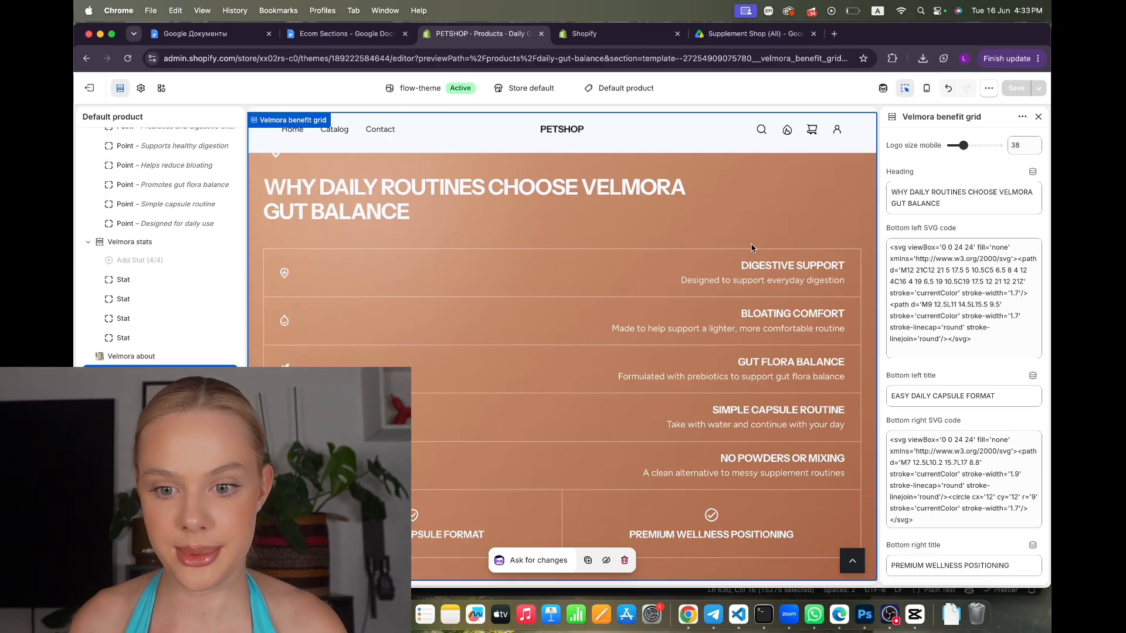
Upload the gold capsule-and-leaf logo PNG from the EXAMPLE folder as the Top logo image
{"action": "scroll", "coordinate": [483, 198], "scroll_direction": "up", "scroll_amount": 2}
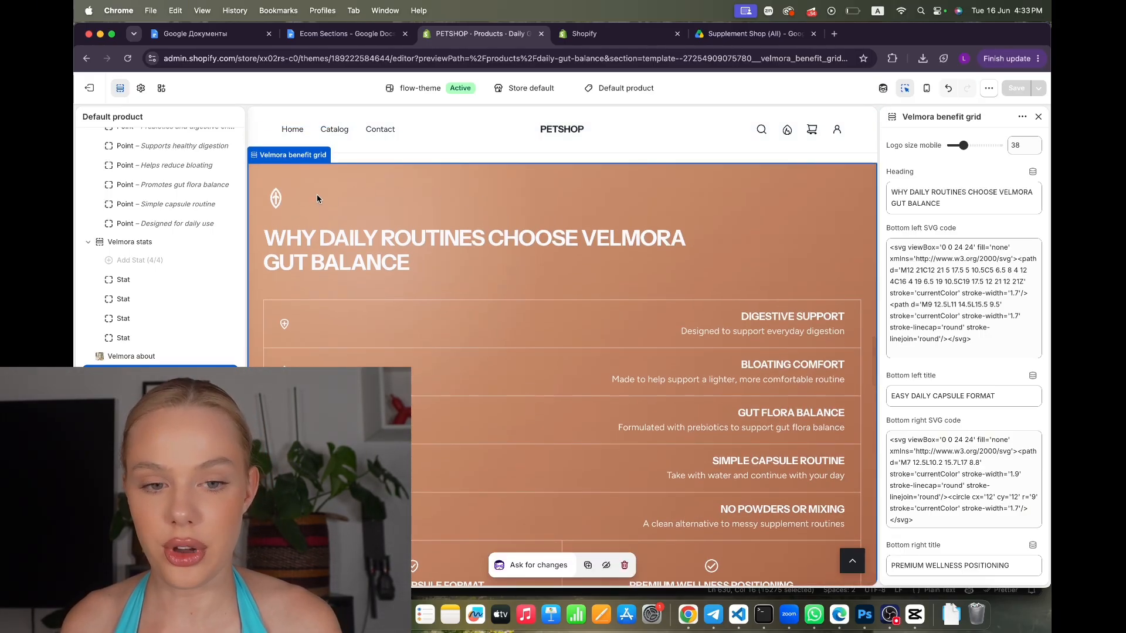
{"action": "scroll", "coordinate": [929, 339], "scroll_direction": "up", "scroll_amount": 5}
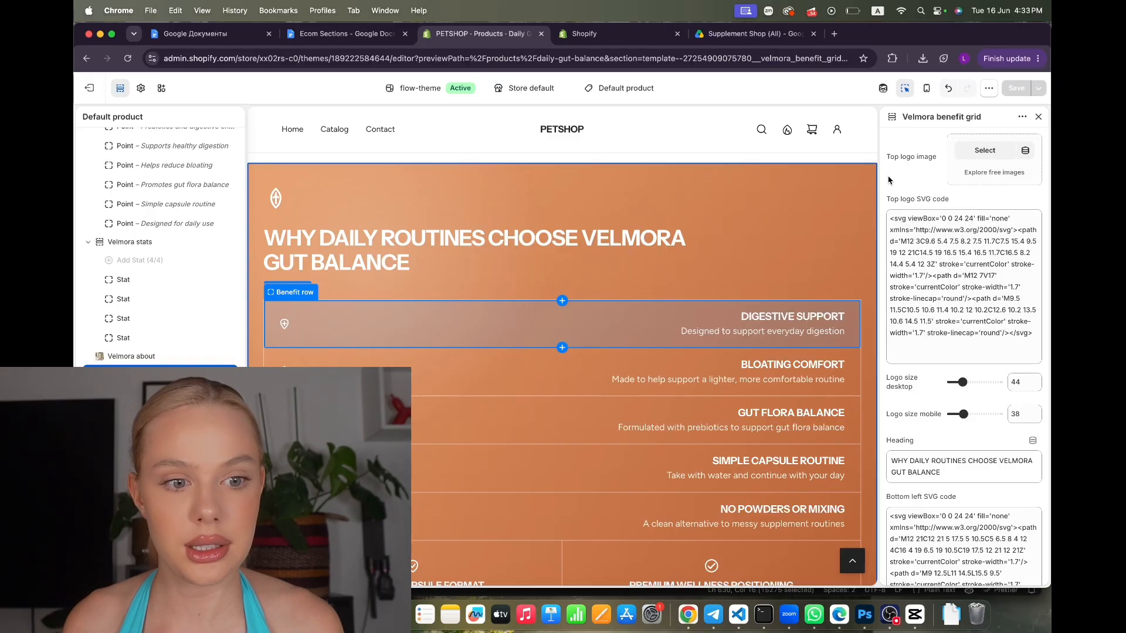
{"action": "left_click", "coordinate": [984, 150]}
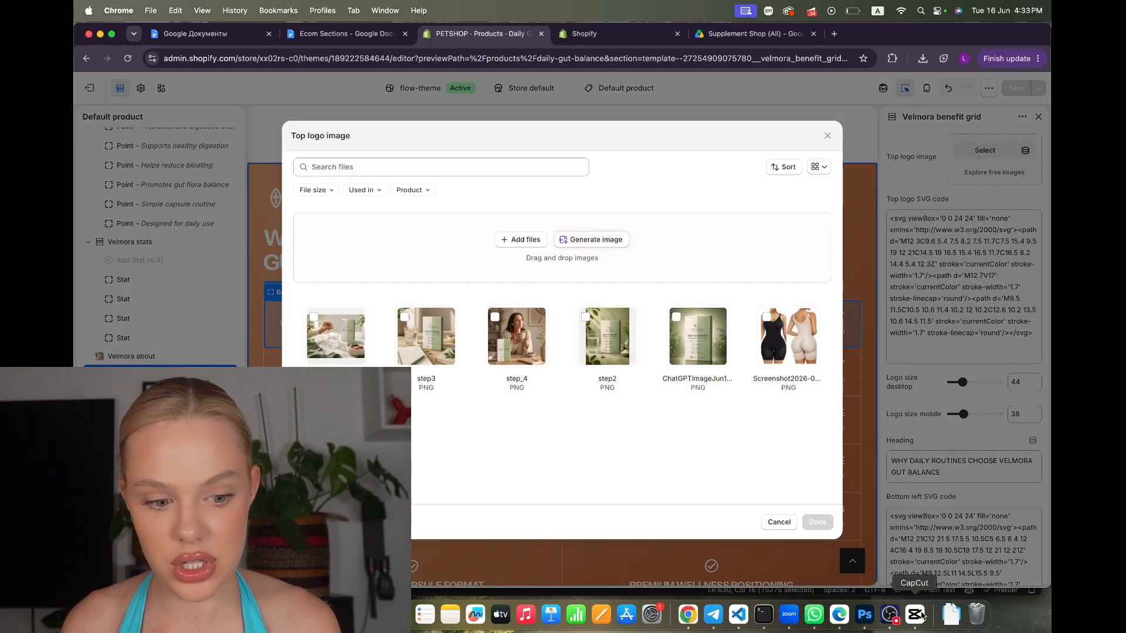
{"action": "left_click", "coordinate": [944, 623]}
{"action": "left_click", "coordinate": [958, 541]}
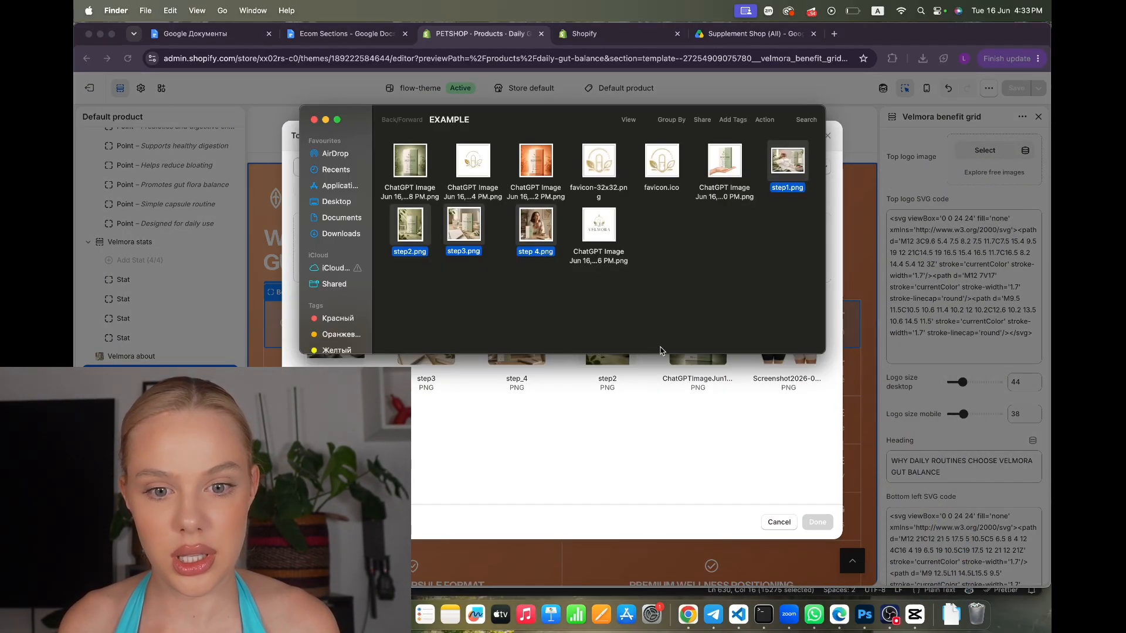
{"action": "left_click", "coordinate": [694, 298]}
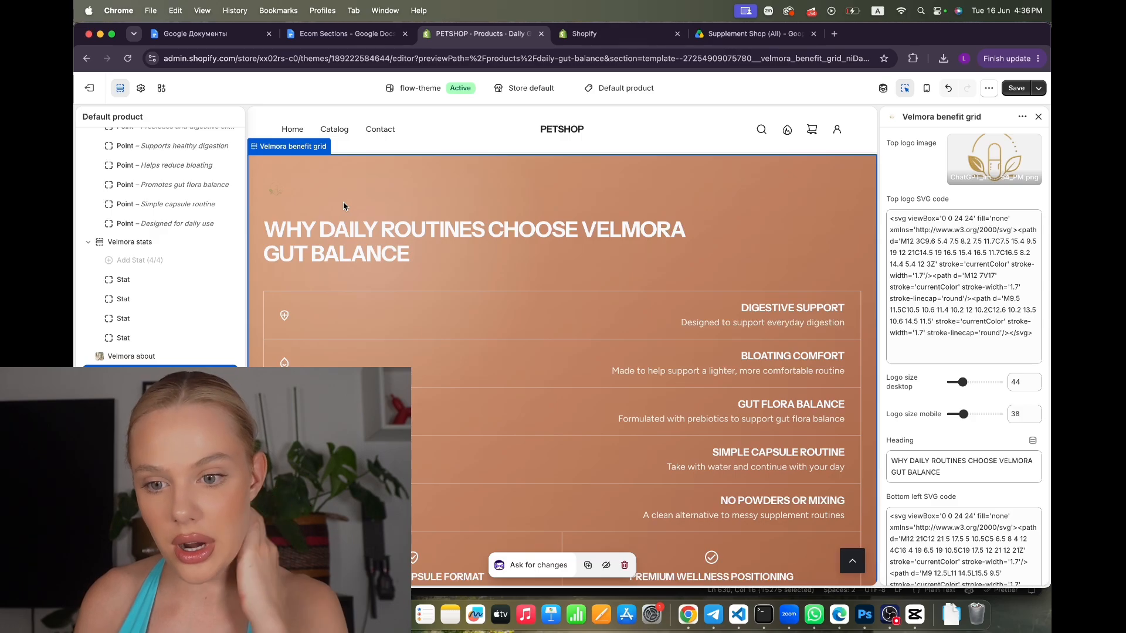
Freeform-crop the top logo tighter around the capsule-and-leaf mark and save
{"action": "left_click", "coordinate": [995, 162]}
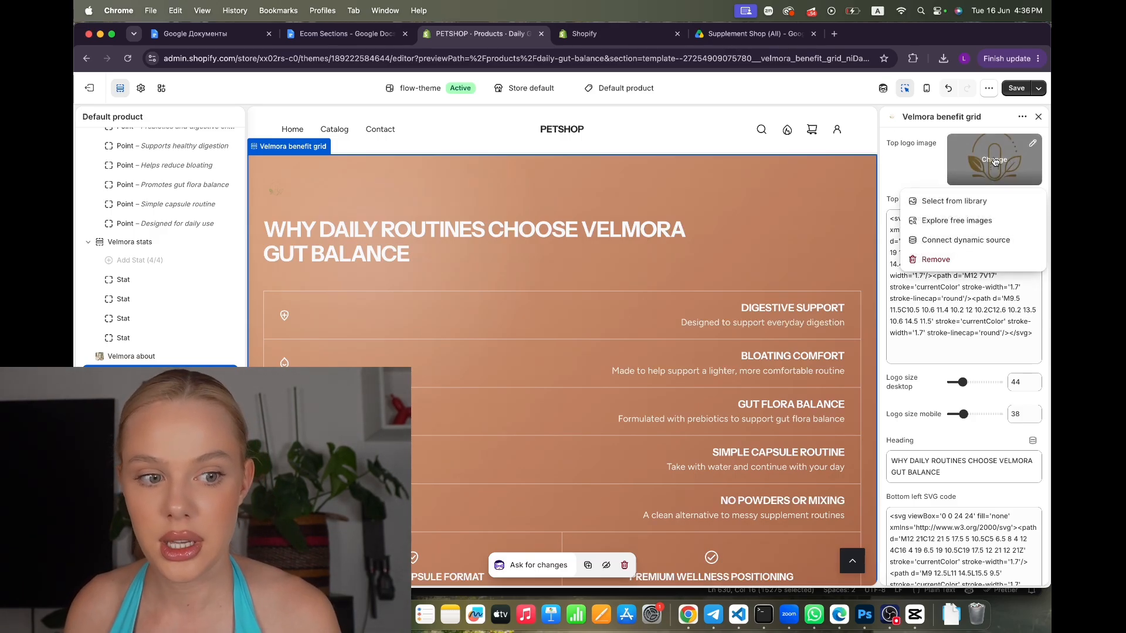
{"action": "left_click", "coordinate": [1032, 143]}
{"action": "left_click", "coordinate": [888, 375]}
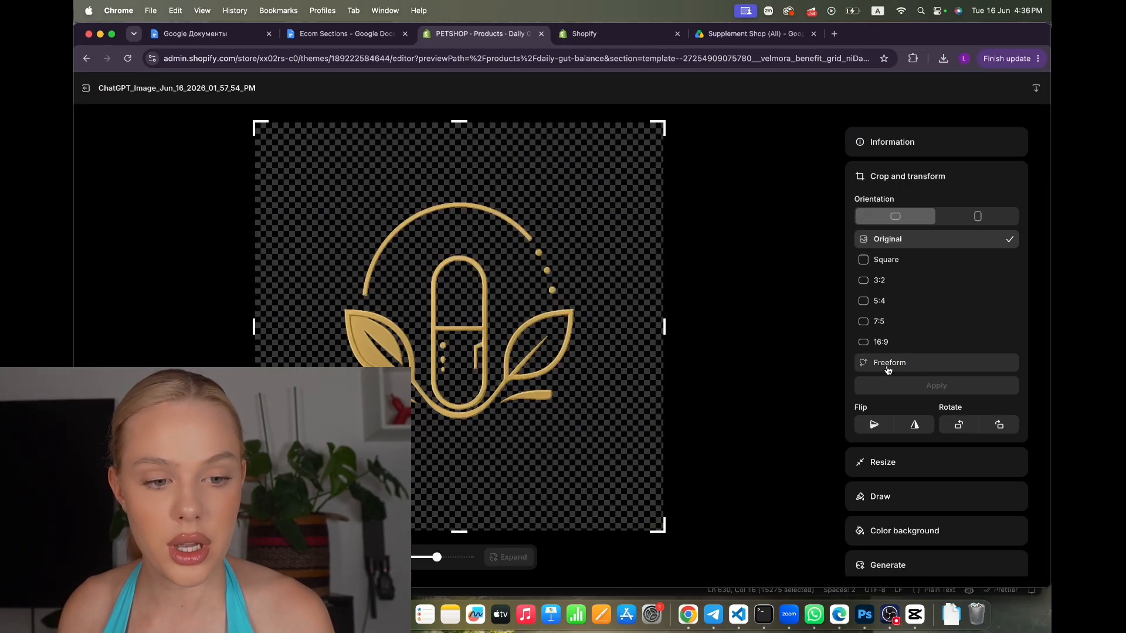
{"action": "left_click", "coordinate": [888, 364]}
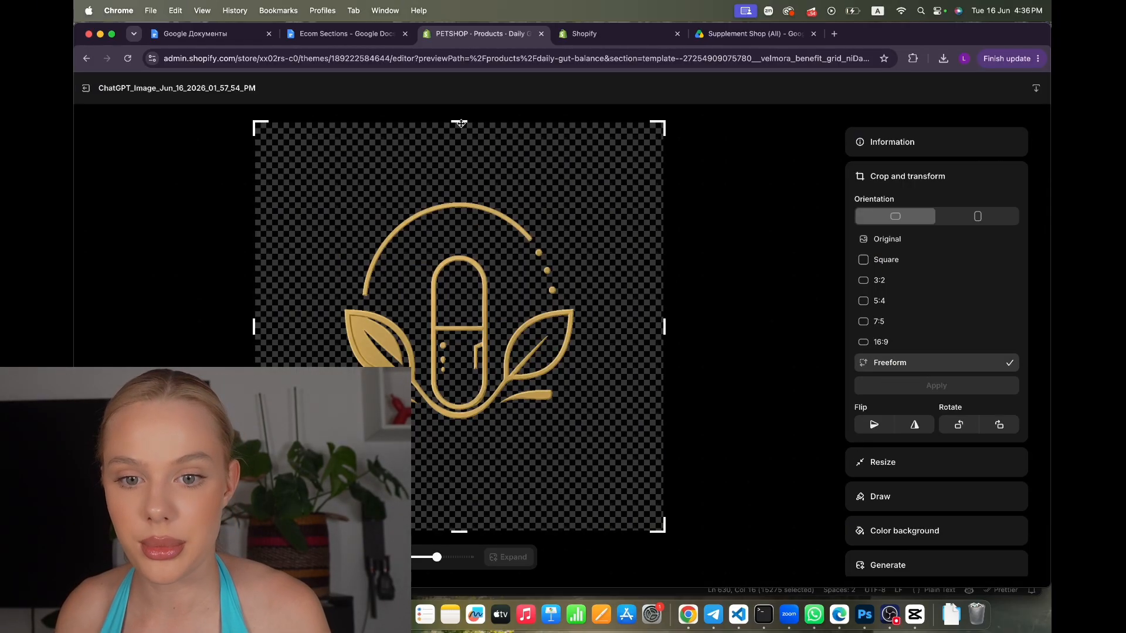
{"action": "left_click_drag", "start_coordinate": [460, 123], "coordinate": [459, 194]}
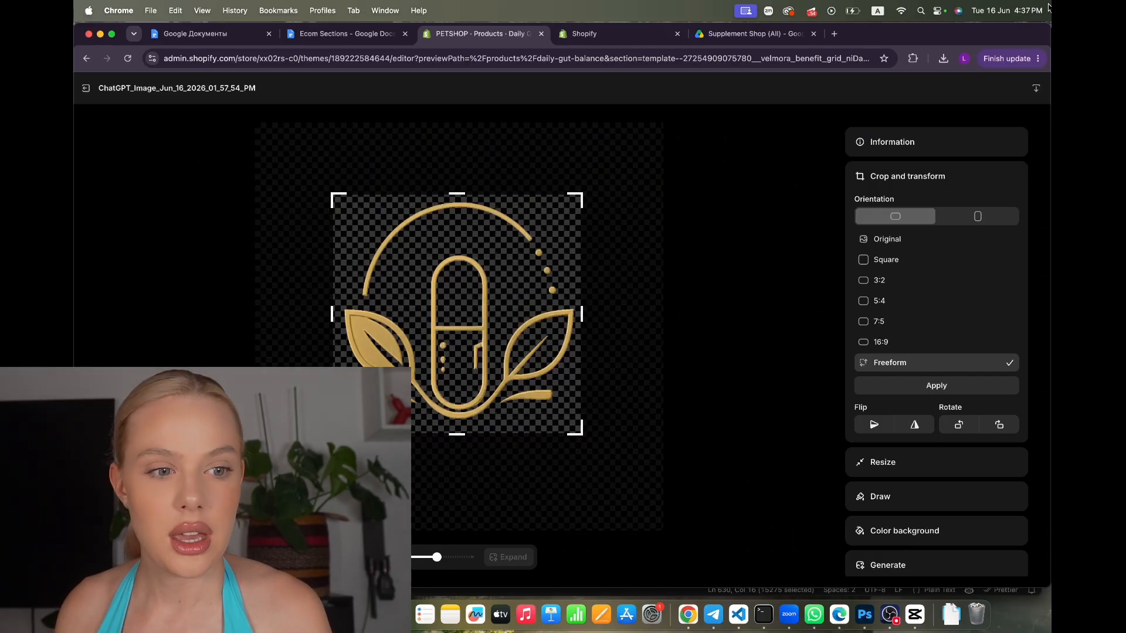
{"action": "left_click", "coordinate": [936, 385]}
{"action": "left_click", "coordinate": [1011, 88]}
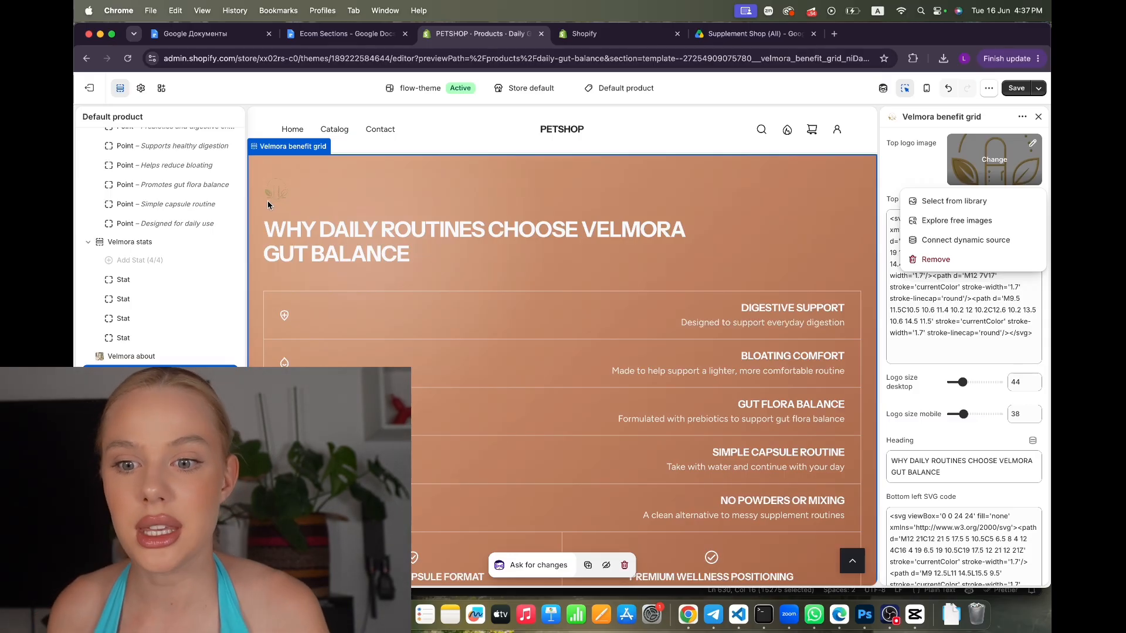
Close the logo options and scroll down the benefit grid settings toward Colors
{"action": "left_click", "coordinate": [895, 182]}
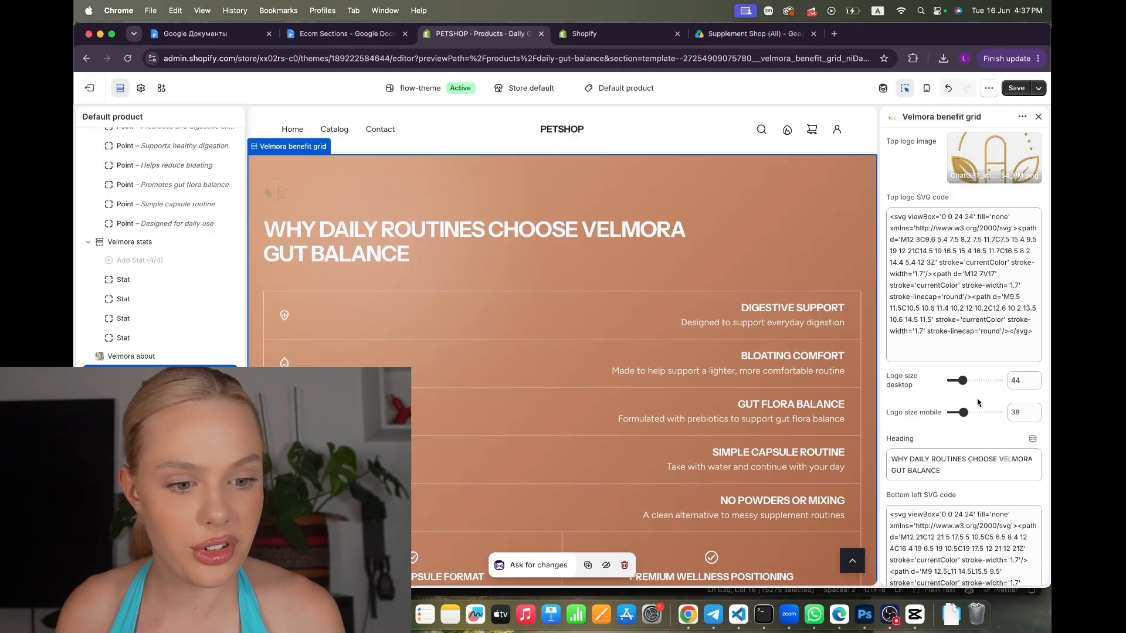
{"action": "scroll", "coordinate": [978, 402], "scroll_direction": "down", "scroll_amount": 10}
{"action": "scroll", "coordinate": [978, 401], "scroll_direction": "down", "scroll_amount": 1}
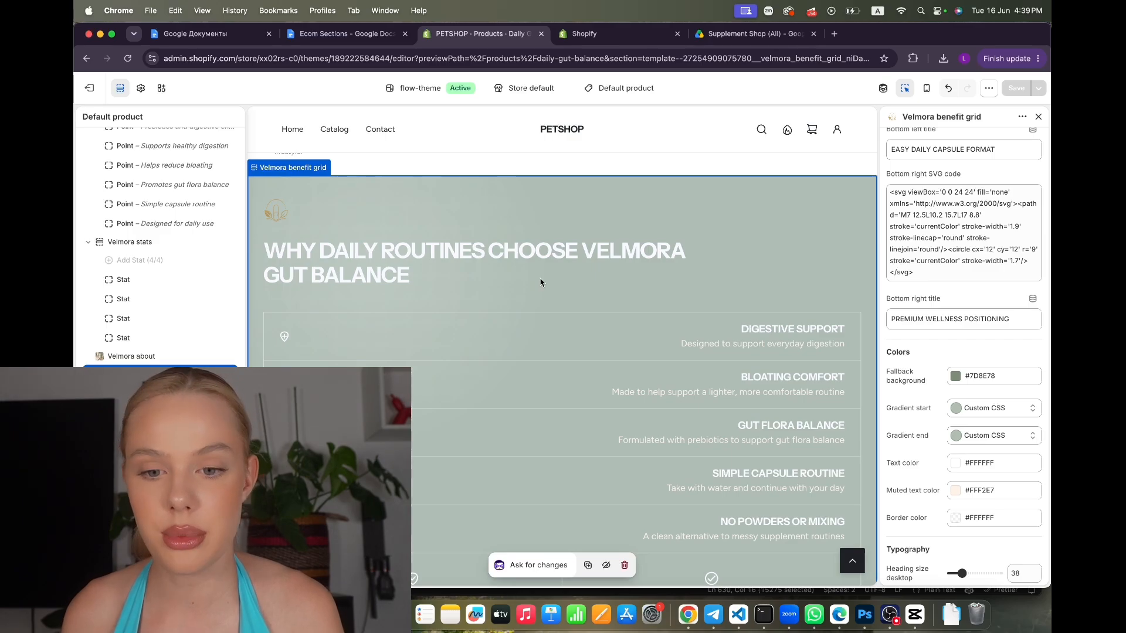
{"action": "scroll", "coordinate": [520, 350], "scroll_direction": "down", "scroll_amount": 1}
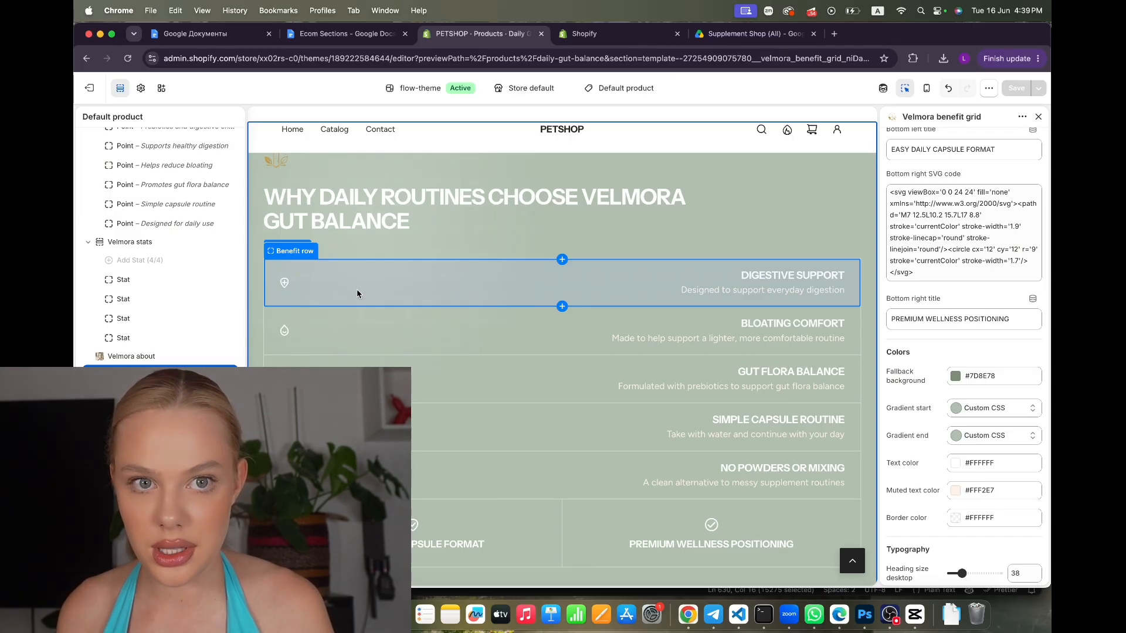
{"action": "scroll", "coordinate": [356, 293], "scroll_direction": "down", "scroll_amount": 1}
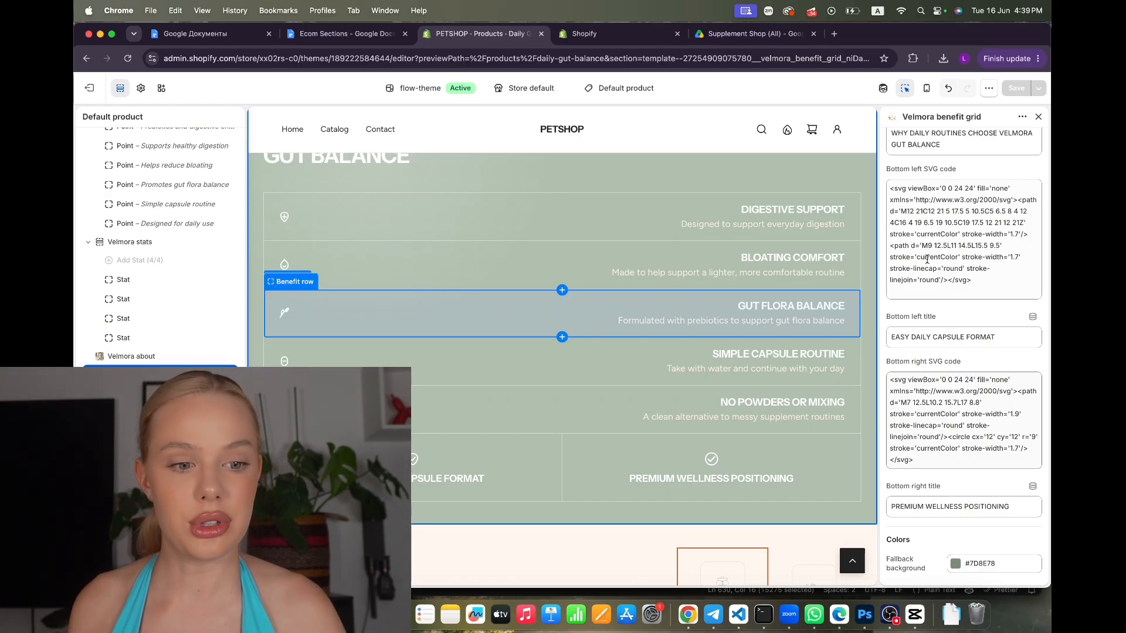
Copy the first icon's SVG code from the Ecom Sections doc's Supplement Shop tab
{"action": "left_click", "coordinate": [359, 35]}
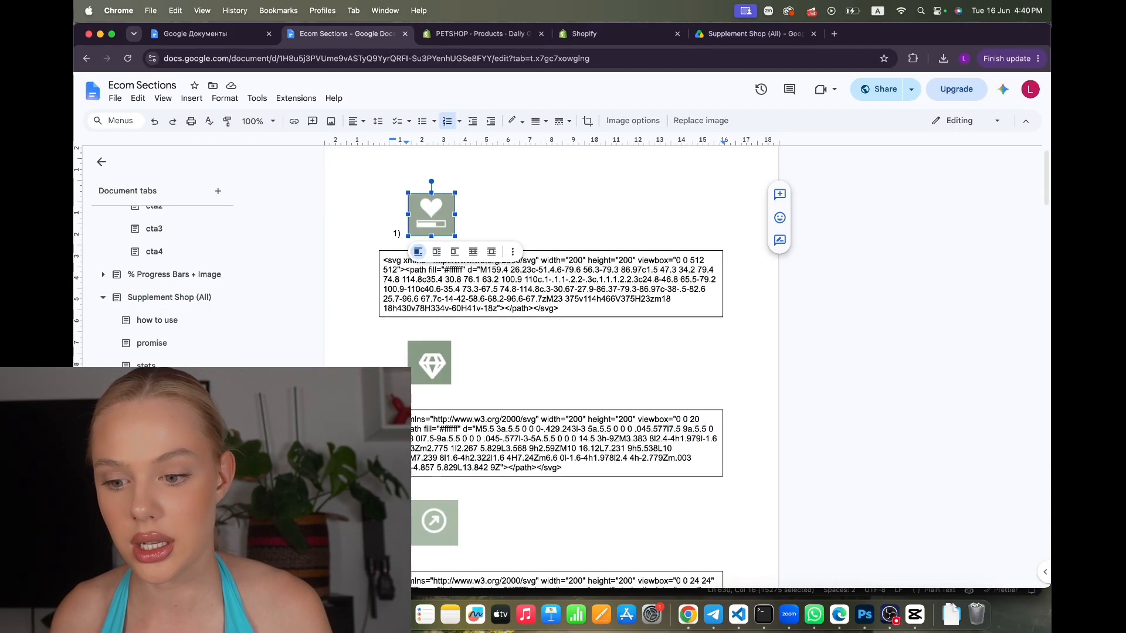
{"action": "left_click", "coordinate": [498, 358]}
{"action": "scroll", "coordinate": [499, 358], "scroll_direction": "up", "scroll_amount": 1}
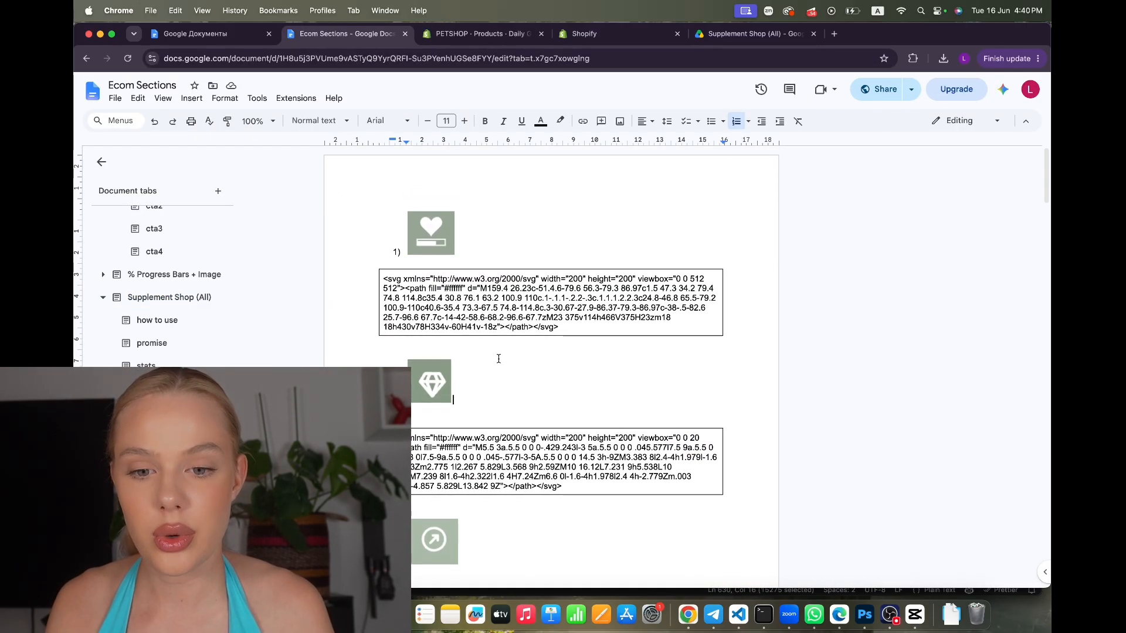
{"action": "left_click", "coordinate": [564, 327]}
{"action": "left_click_drag", "start_coordinate": [564, 327], "coordinate": [373, 278]}
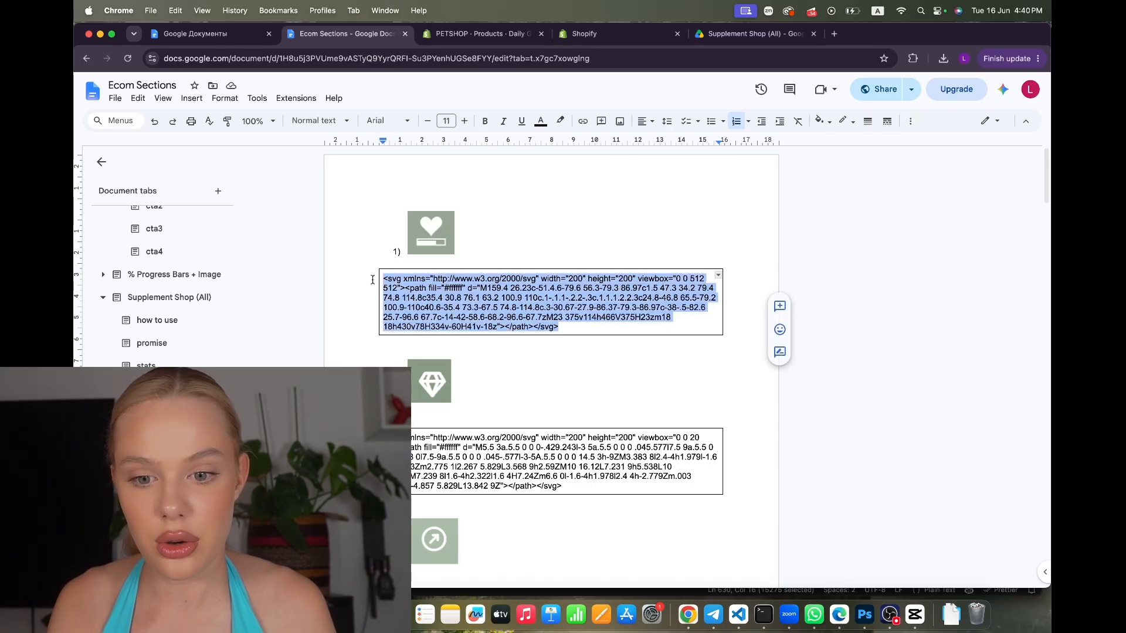
{"action": "left_click", "coordinate": [492, 34]}
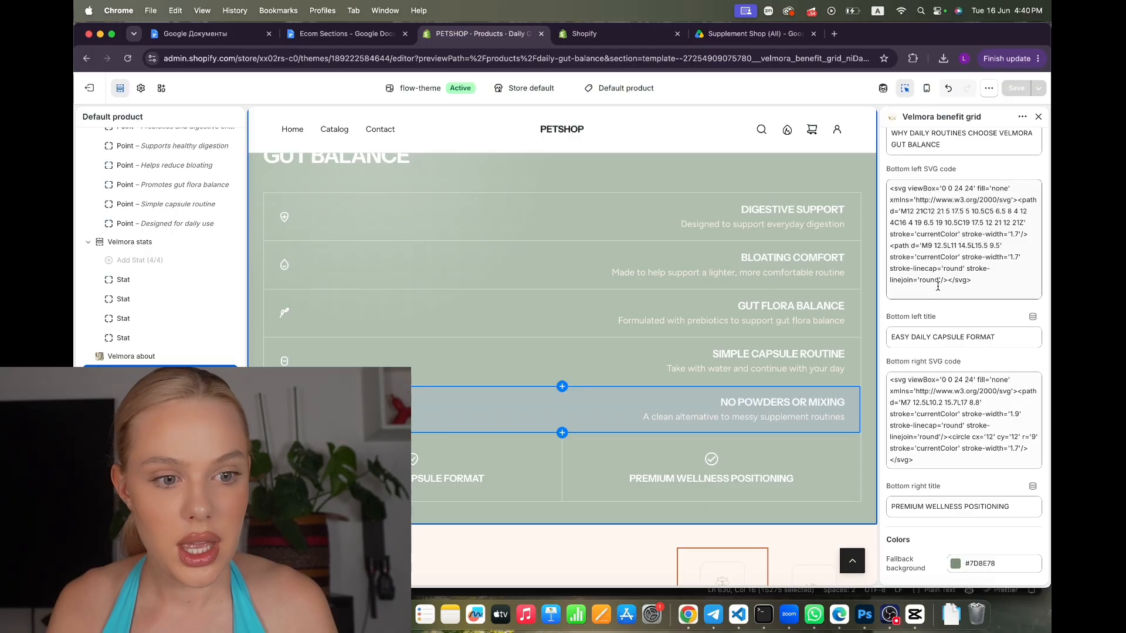
Replace the bottom-left SVG code with the copied icon code
{"action": "left_click", "coordinate": [992, 278]}
{"action": "key", "text": "ctrl+a"}
{"action": "type", "text": "<svg xmlns=\"http://www.w3.org/2000/svg\" width=\"200\" height=\"200\" viewbox=\"0 0 512 512\"><path fill=\"#ffffff\" d=\"M159.4 26.23c-51.4.6-79.6 56.3-79.3 86.97c1.5 47.3 34.2 79.4 74.8 114.8c35.4 30.8 76.1 63.2 100.9 110c.1-.1.1-.2.2-.3c.1.1.1.2.2.3c24.8-46.8 65.5-79.2 100.9-110c40.6-35.4 73.3-67.5 74.8-114.8c.3-30.67-27.9-86.37-79.3-86.97c-38-.5-82.6 25.7-96.6 67.7c-14-42-58.6-68.2-96.6-67.7zM23 375v114h466V375H23zm18 18h430v78H334v-60H41v-18z\"></path> </svg>"}
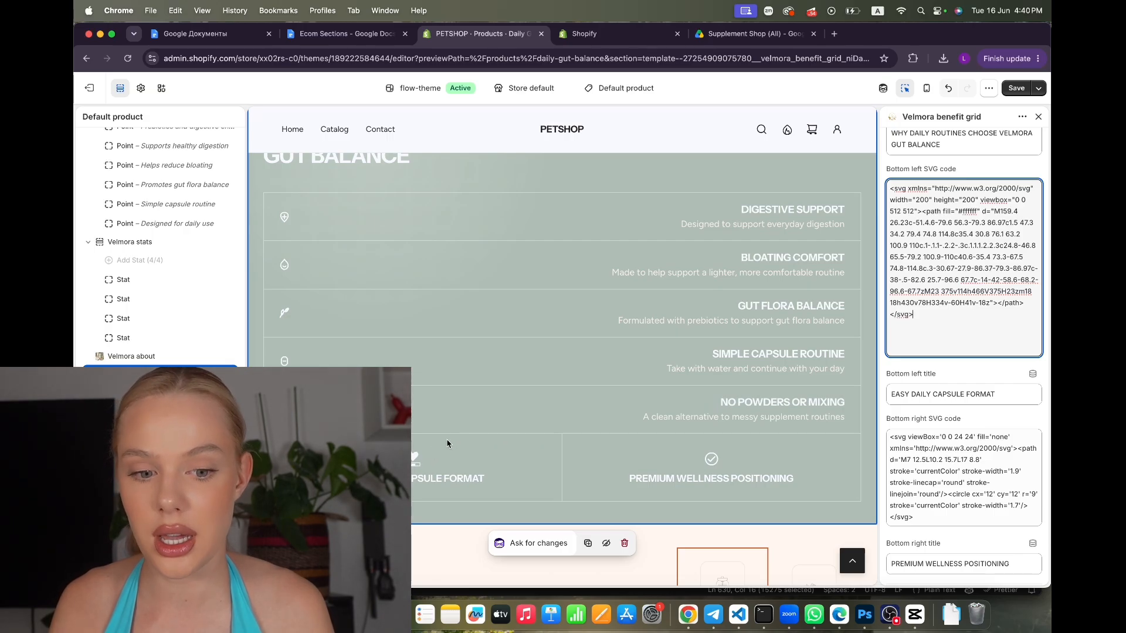
Paste the second icon's SVG code into Bottom right SVG code and save the benefit grid
{"action": "left_click", "coordinate": [354, 36]}
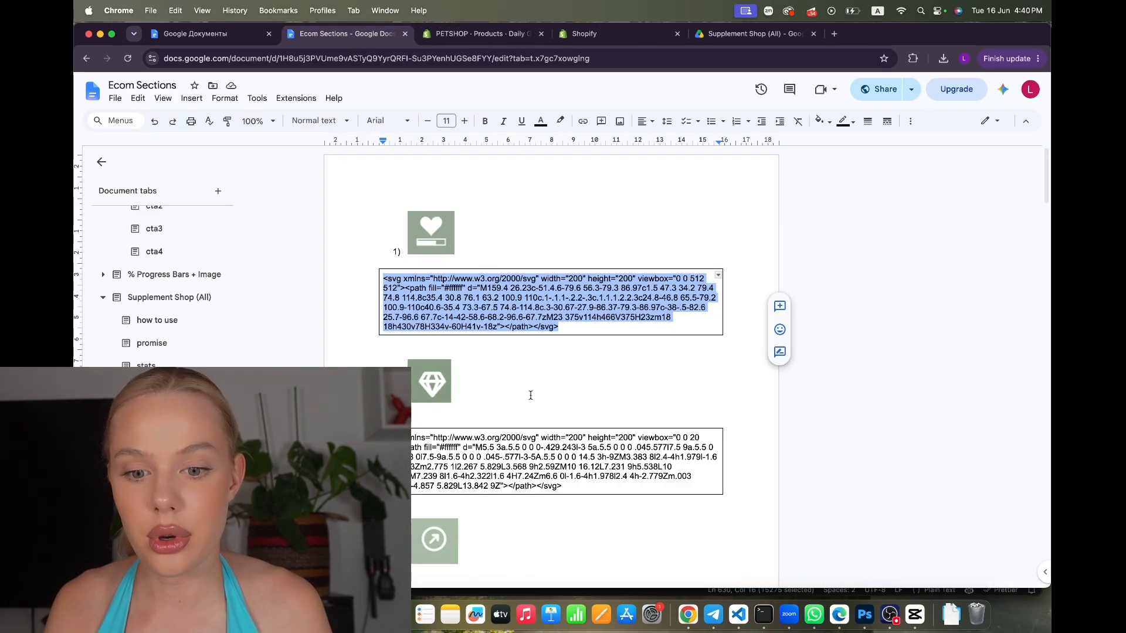
{"action": "left_click_drag", "start_coordinate": [568, 495], "coordinate": [405, 437]}
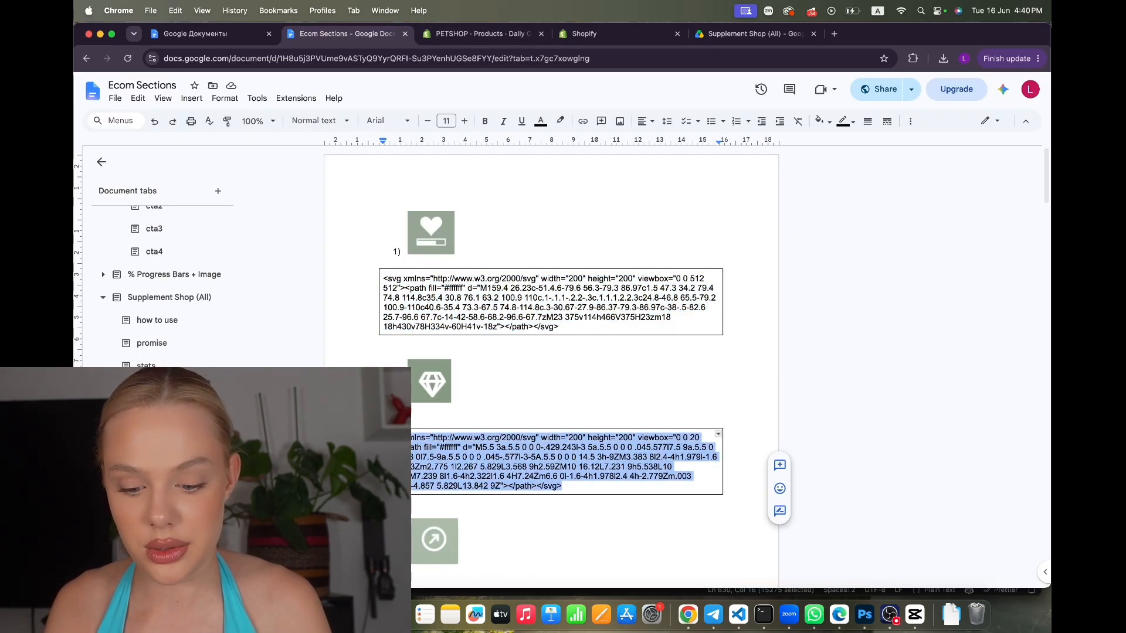
{"action": "left_click", "coordinate": [480, 33]}
{"action": "scroll", "coordinate": [992, 459], "scroll_direction": "down", "scroll_amount": 3}
{"action": "left_click", "coordinate": [944, 404]}
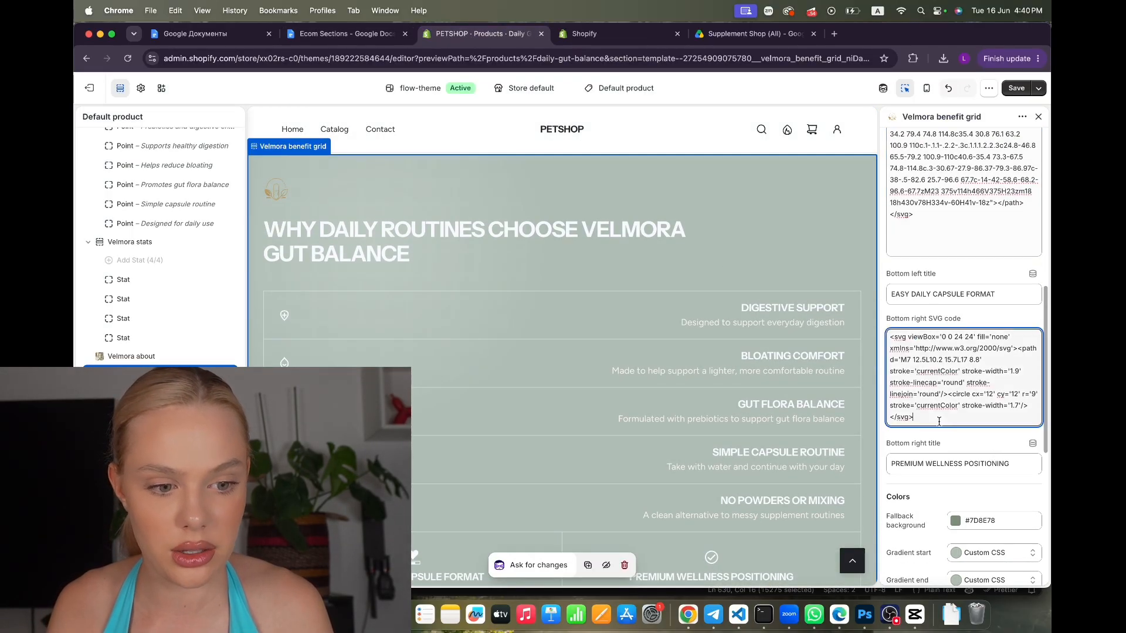
{"action": "key", "text": "super+a"}
{"action": "type", "text": "<svg xmlns=\"http://www.w3.org/2000/svg\" width=\"200\" height=\"200\" viewbox=\"0 0 20 20\"><path fill=\"#ffffff\" d=\"M5.5 3a.5.5 0 0 0-.429.243l-3 5a.5.5 0 0 0 .045.577l7.5 9a.5.5 0 0 0 .768 0l7.5-9a.5.5 0 0 0 .045-.577l-3-5A.5.5 0 0 0 14.5 3h-9ZM3.383 8l2.4-4h1.979l-1.6 4H3.383Zm2.775 1l2.267 5.829L3.568 9h2.59ZM10 16.12L7.231 9h5.538L10 16.12ZM7.239 8l1.6-4h2.322l1.6 4H7.24Zm6.6 0l-1.6-4h1.978l2.4 4h-2.779Zm.003 1h2.59l-4.857 5.829L13.842 9Z\"></path></svg>"}
{"action": "scroll", "coordinate": [615, 332], "scroll_direction": "down", "scroll_amount": 3}
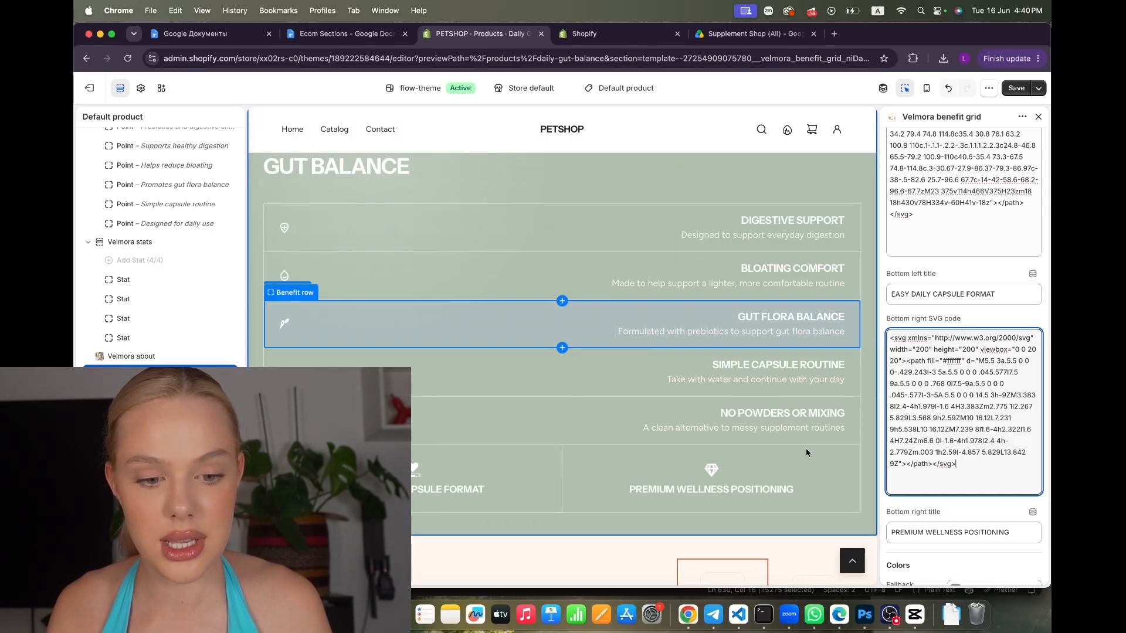
{"action": "left_click", "coordinate": [1016, 88]}
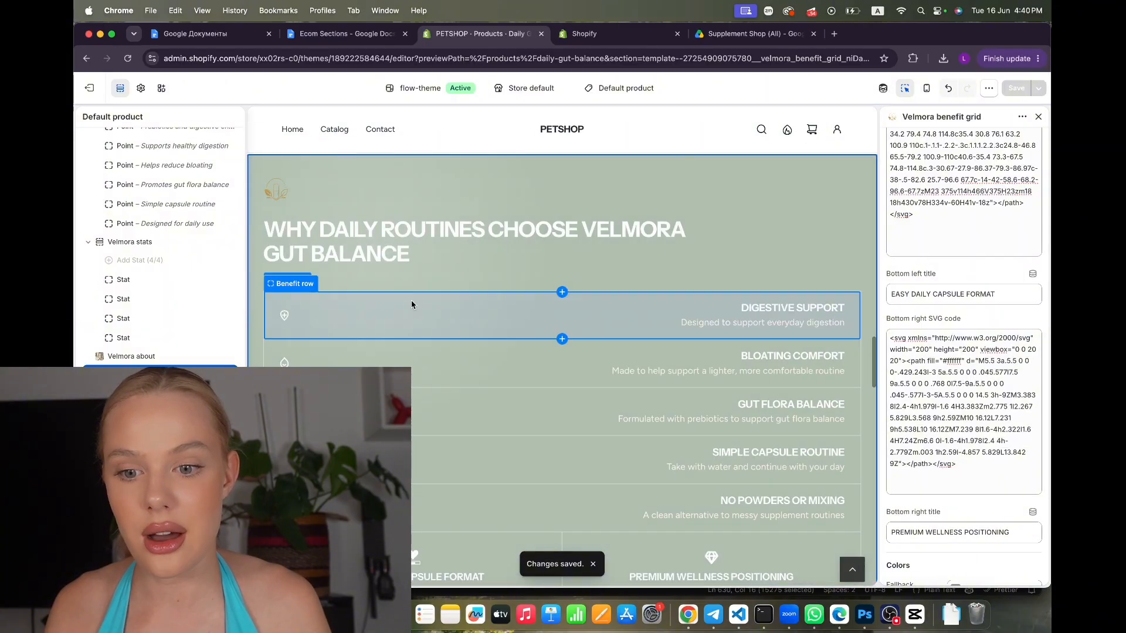
Replace the DIGESTIVE SUPPORT row's icon with the second SVG code block from the doc
{"action": "scroll", "coordinate": [410, 296], "scroll_direction": "down", "scroll_amount": 2}
{"action": "left_click", "coordinate": [394, 250]}
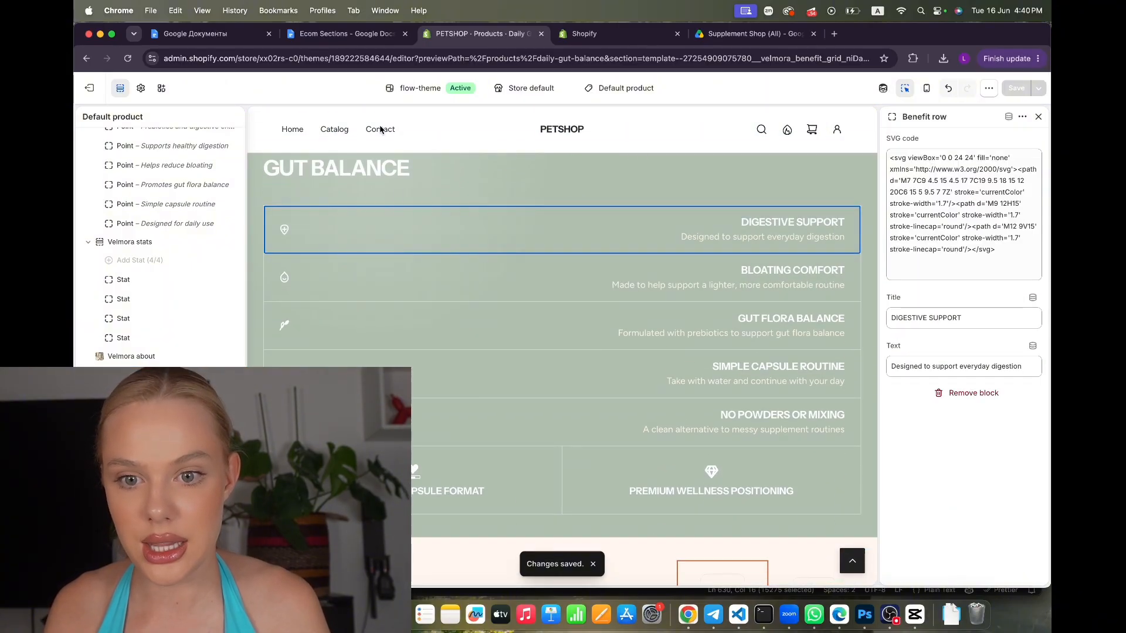
{"action": "left_click", "coordinate": [343, 34]}
{"action": "scroll", "coordinate": [458, 381], "scroll_direction": "down", "scroll_amount": 5}
{"action": "scroll", "coordinate": [457, 381], "scroll_direction": "down", "scroll_amount": 1}
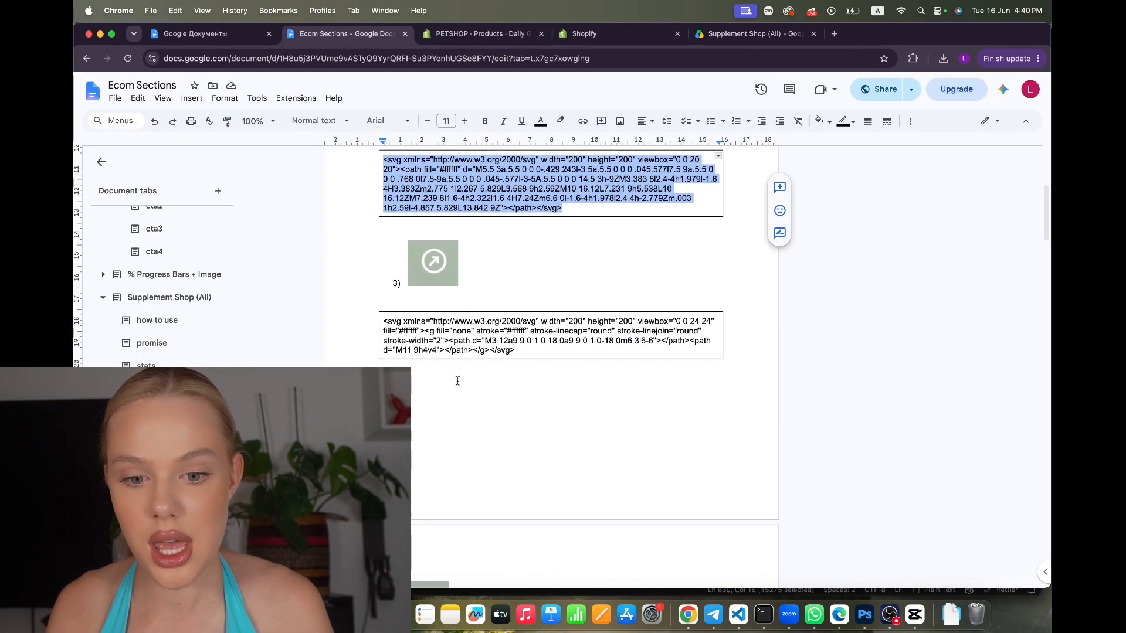
{"action": "triple_click", "coordinate": [528, 350]}
{"action": "left_click", "coordinate": [525, 354]}
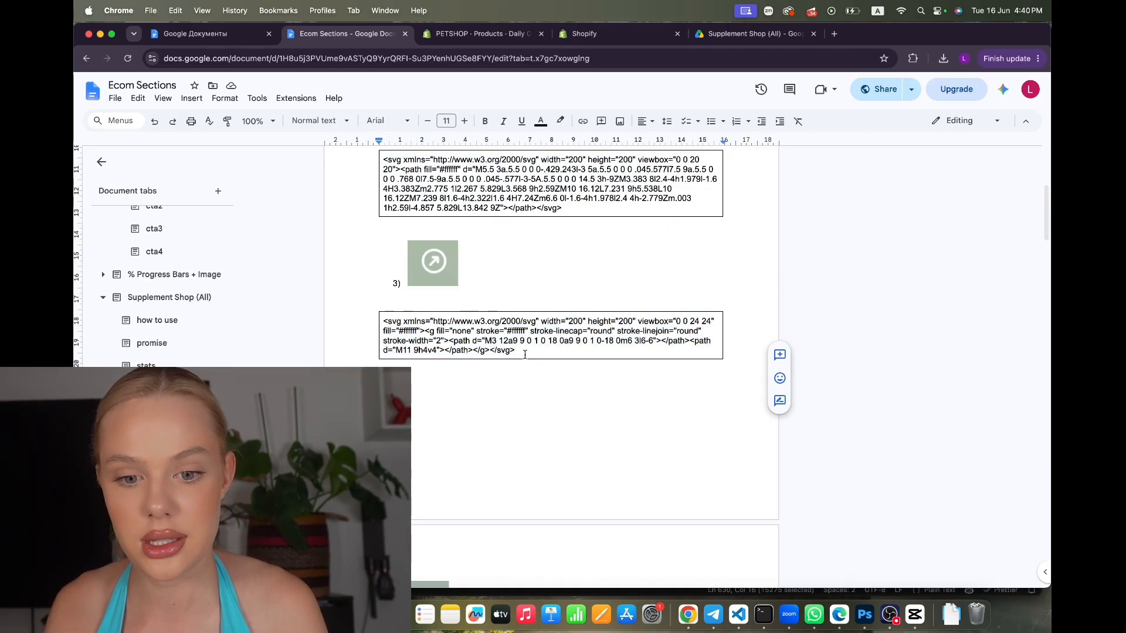
{"action": "left_click_drag", "start_coordinate": [524, 354], "coordinate": [315, 318]}
{"action": "key", "text": "super+c"}
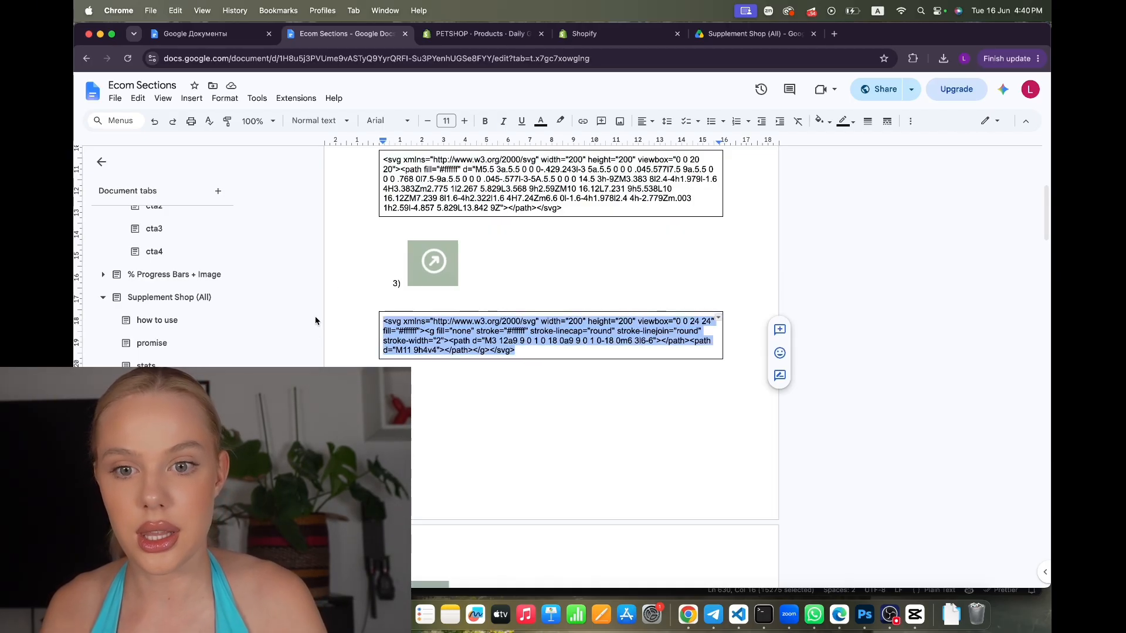
{"action": "left_click", "coordinate": [478, 33]}
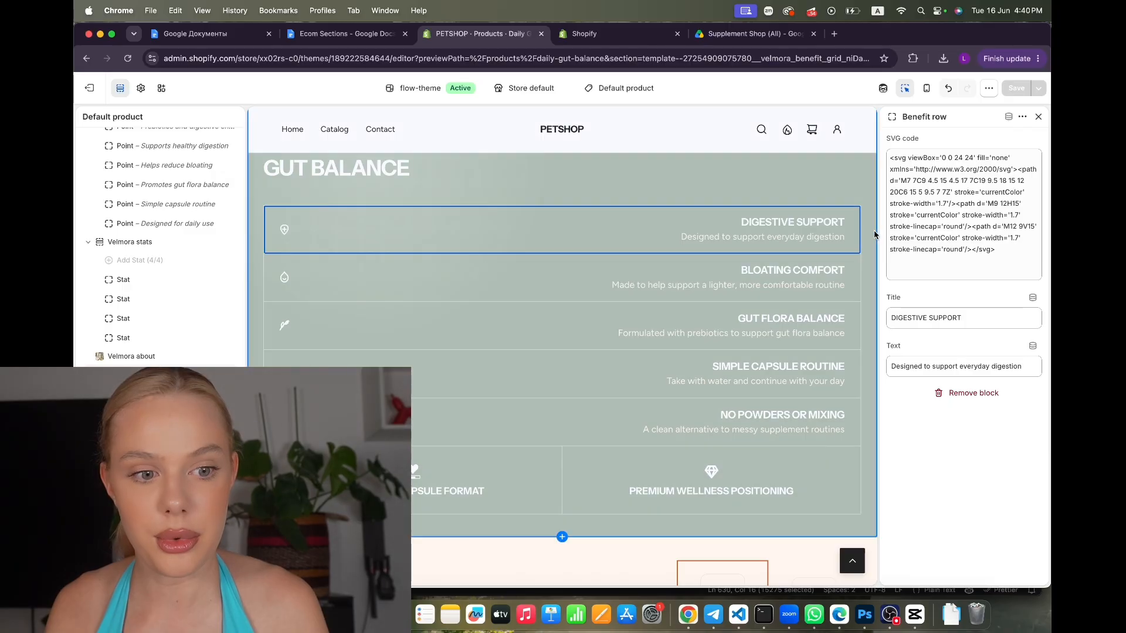
{"action": "left_click", "coordinate": [997, 255]}
{"action": "key", "text": "super+a"}
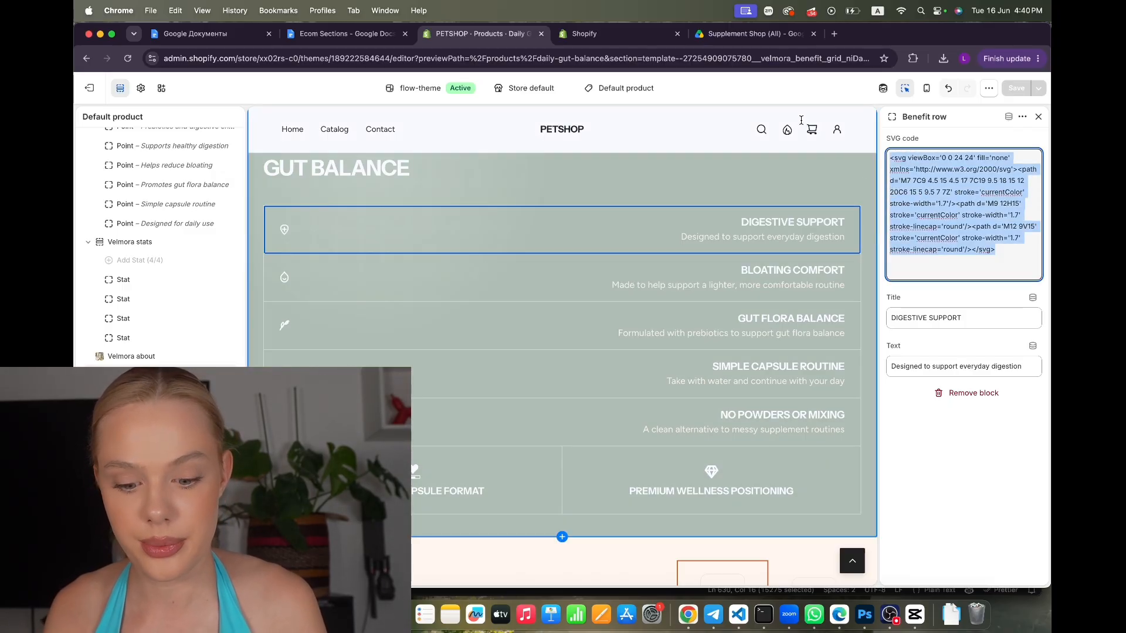
{"action": "key", "text": "super+v"}
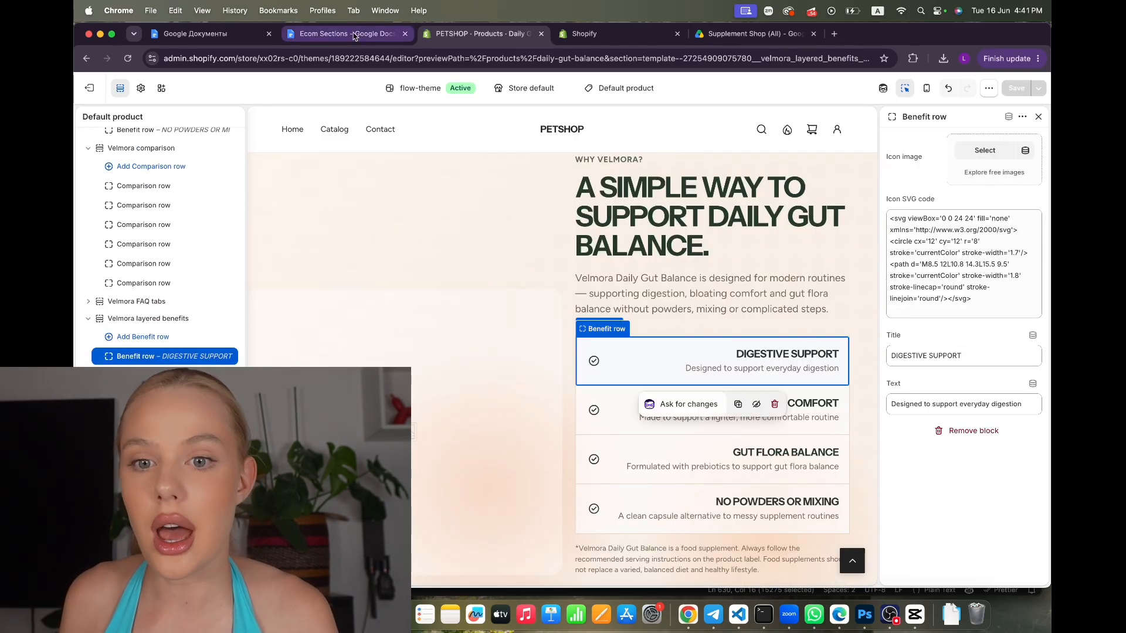
Replace the Digestive Support row's icon code with the pill SVG copied from the Ecom Sections doc
{"action": "left_click", "coordinate": [346, 35]}
{"action": "scroll", "coordinate": [670, 395], "scroll_direction": "down", "scroll_amount": 6}
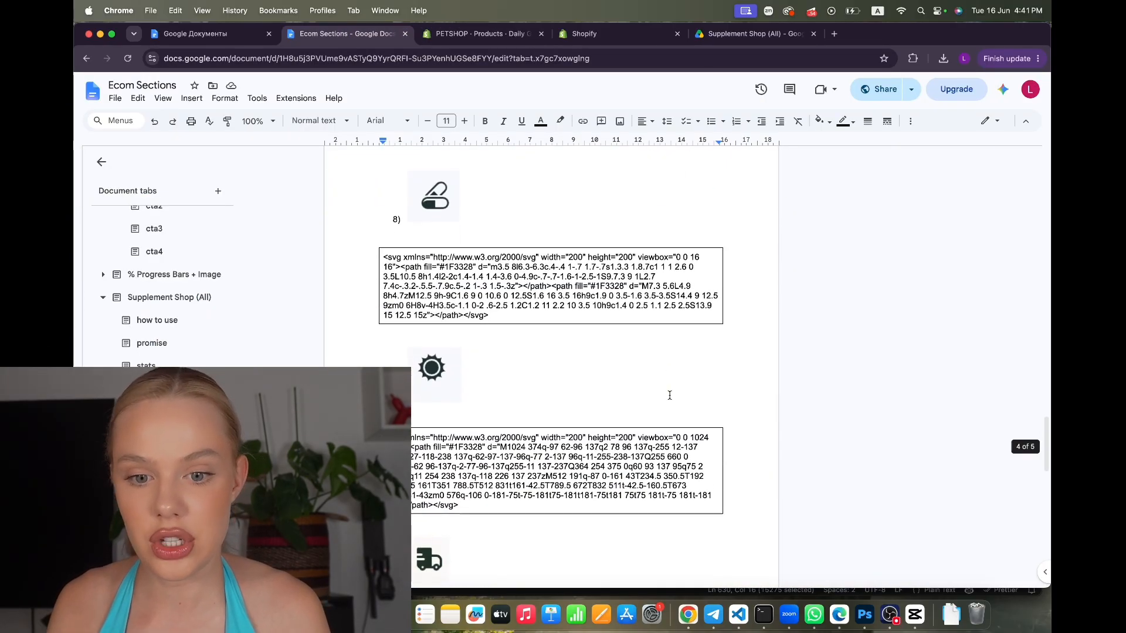
{"action": "left_click_drag", "start_coordinate": [495, 317], "coordinate": [370, 251]}
{"action": "key", "text": "super+c"}
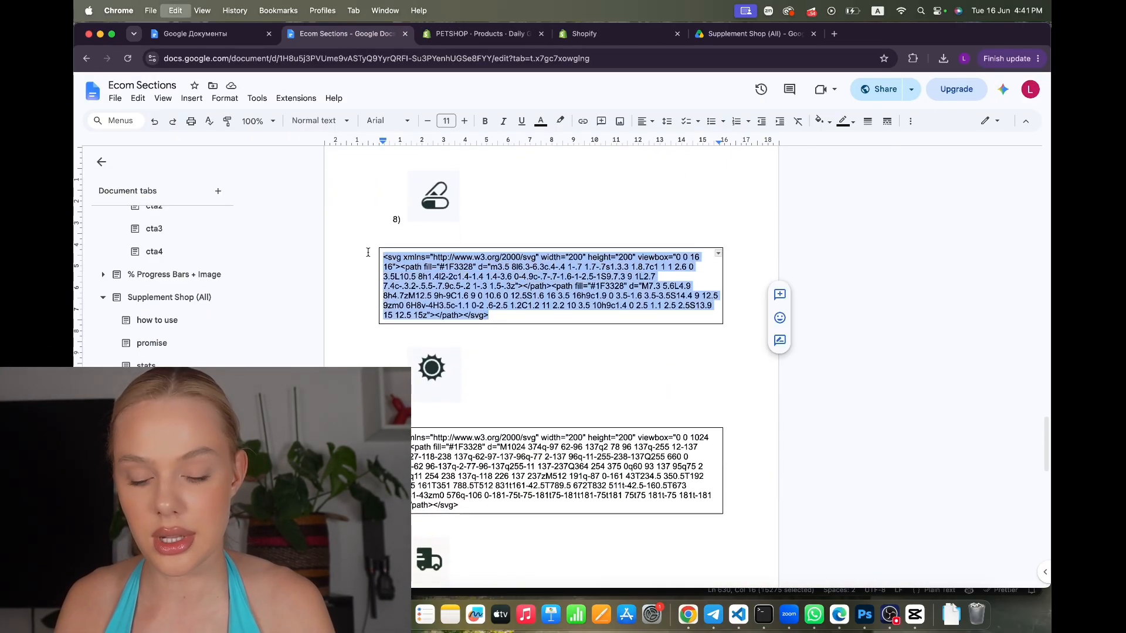
{"action": "left_click", "coordinate": [480, 39]}
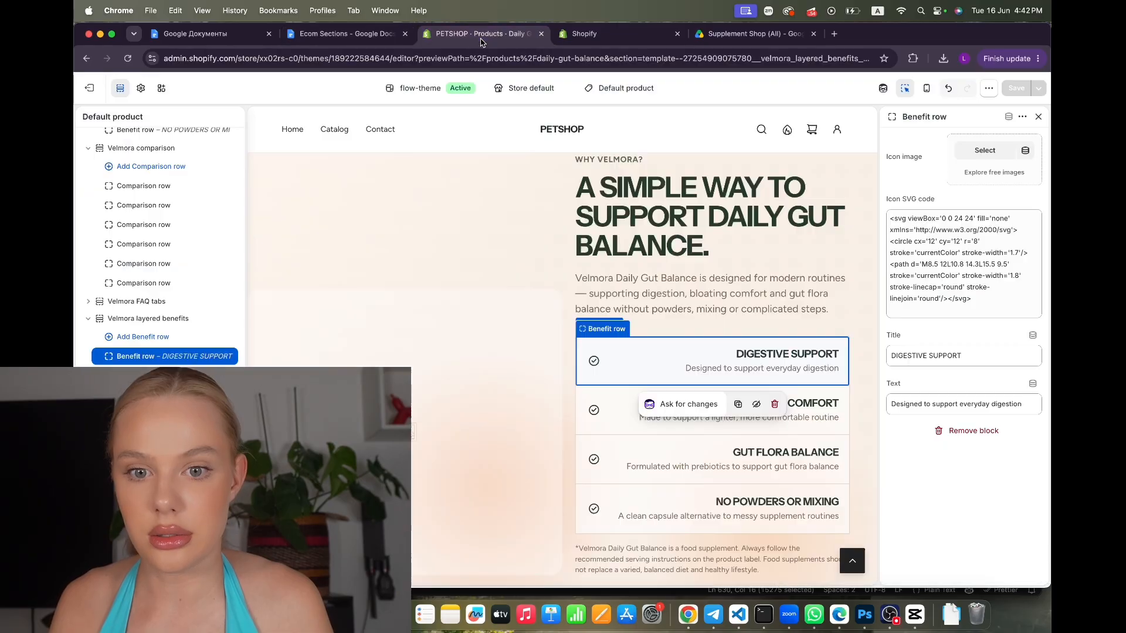
{"action": "left_click", "coordinate": [961, 305]}
{"action": "key", "text": "super+a"}
{"action": "key", "text": "super+v"}
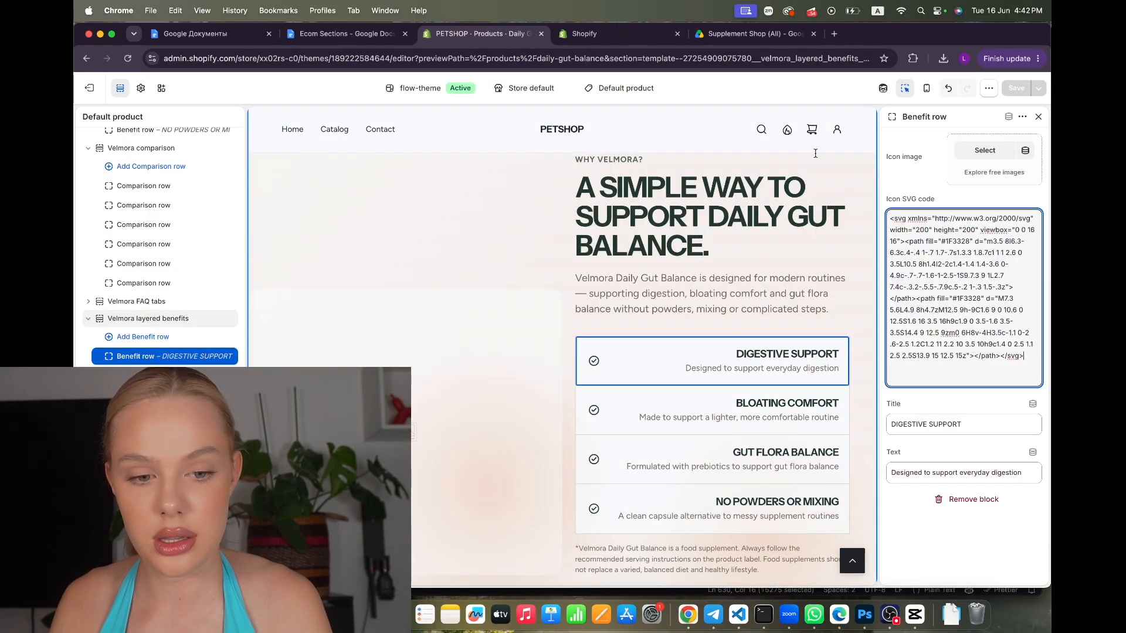
Replace the Bloating Comfort row's icon code with the sun SVG from the doc
{"action": "left_click", "coordinate": [703, 410]}
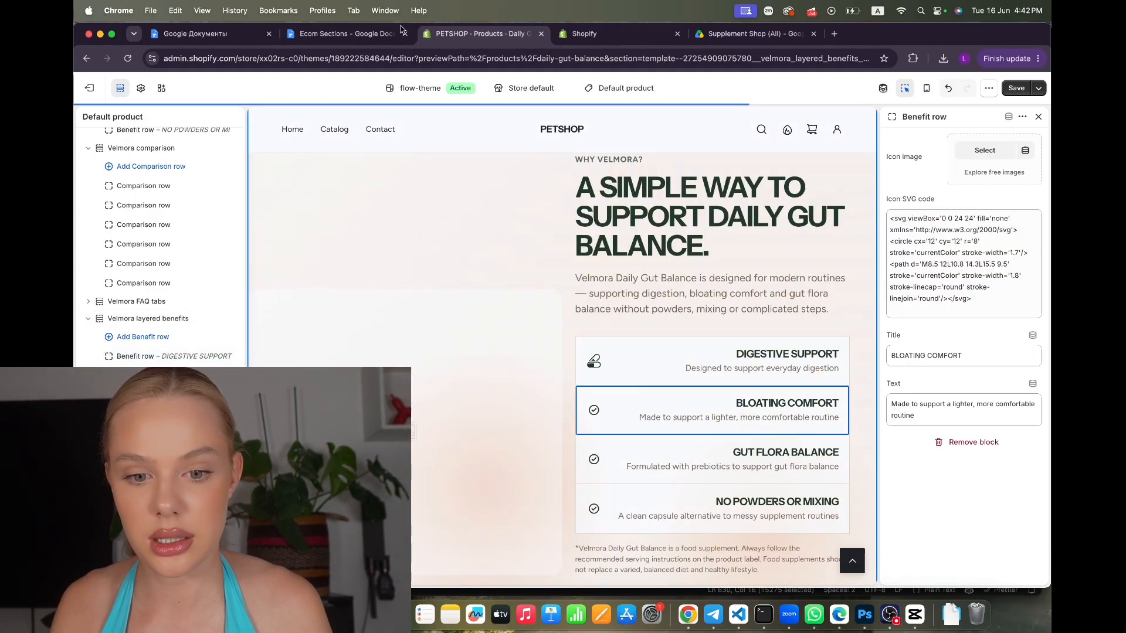
{"action": "left_click", "coordinate": [367, 39]}
{"action": "left_click", "coordinate": [495, 496]}
{"action": "key", "text": "super+a"}
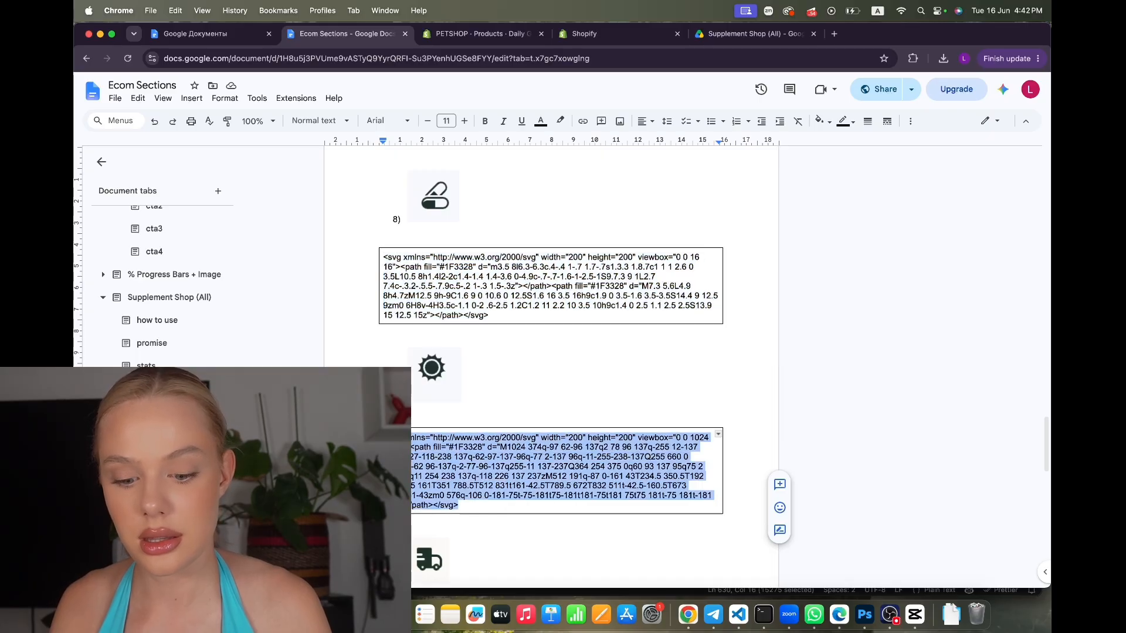
{"action": "left_click", "coordinate": [477, 33]}
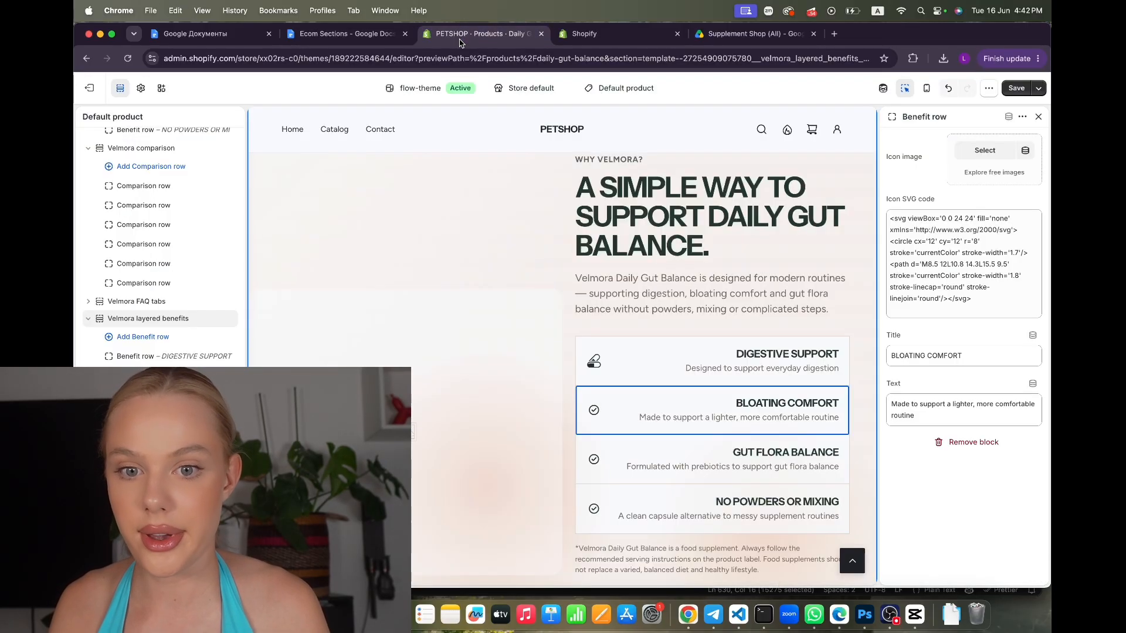
{"action": "left_click", "coordinate": [921, 310]}
{"action": "key", "text": "super+a"}
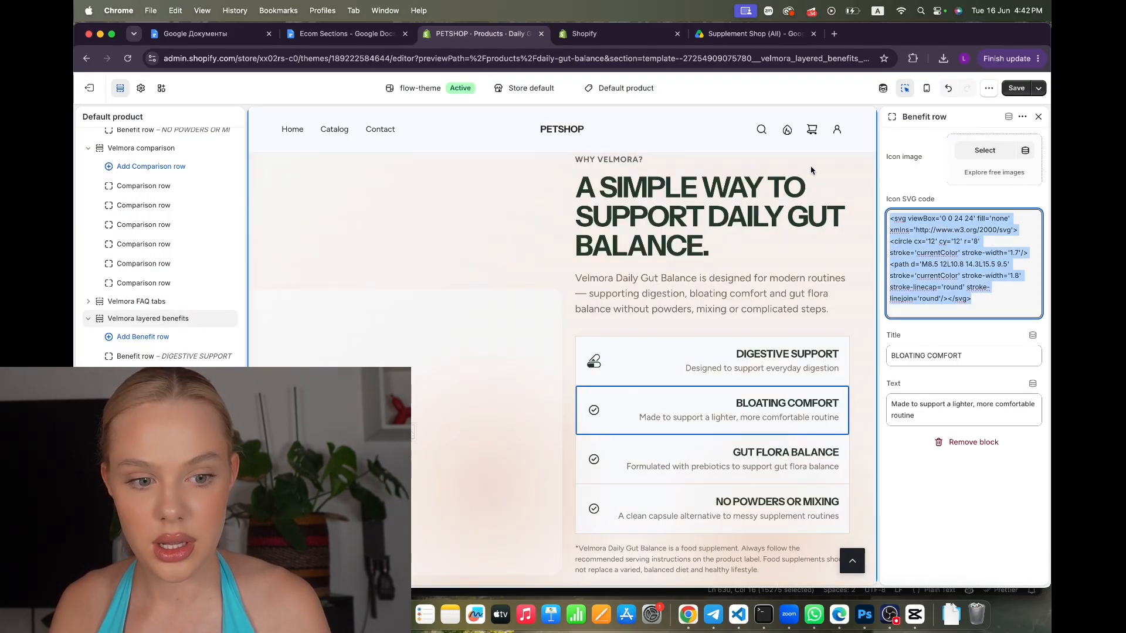
{"action": "key", "text": "super+v"}
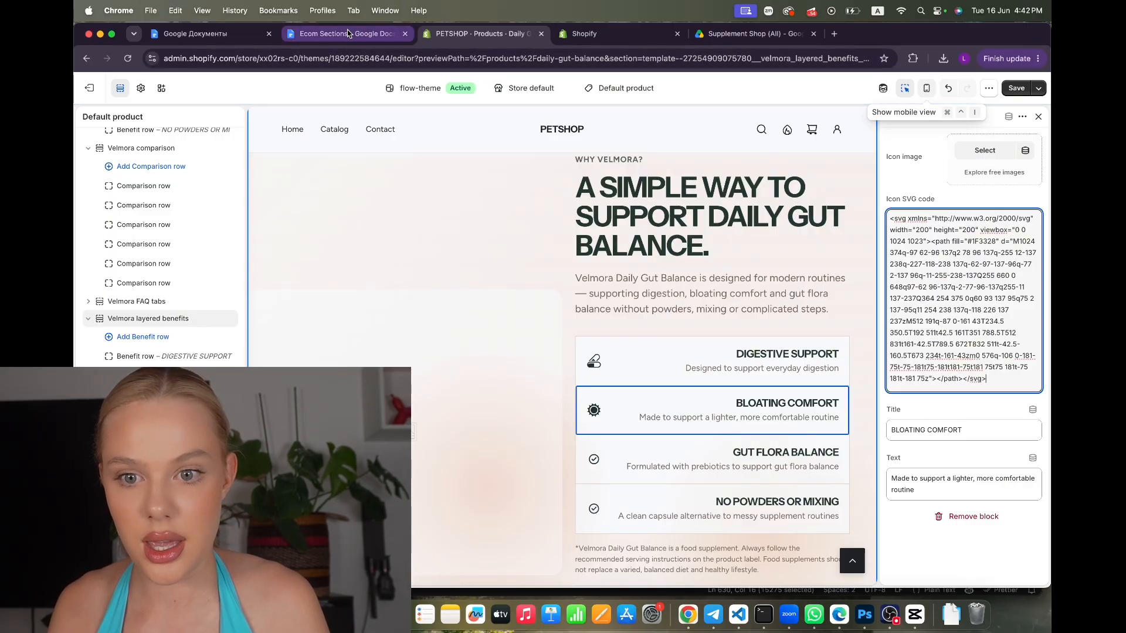
Give Gut Flora Balance the truck SVG icon, save, and delete the No Powders or Mixing row
{"action": "left_click", "coordinate": [346, 33]}
{"action": "scroll", "coordinate": [474, 347], "scroll_direction": "down", "scroll_amount": 5}
{"action": "left_click_drag", "start_coordinate": [550, 417], "coordinate": [336, 336]}
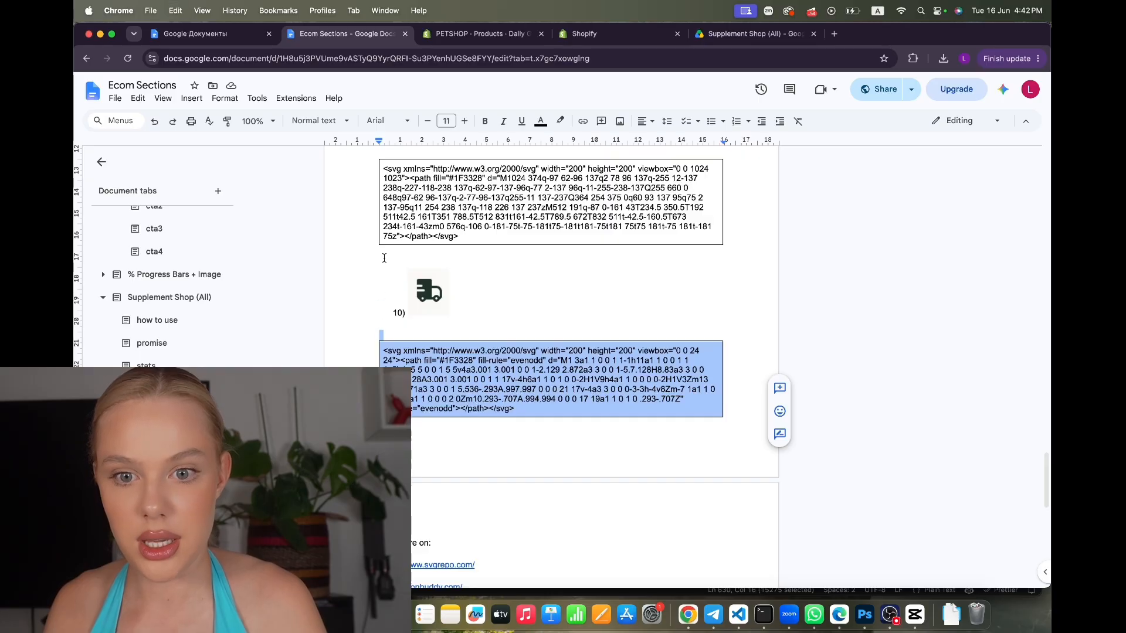
{"action": "left_click", "coordinate": [478, 34]}
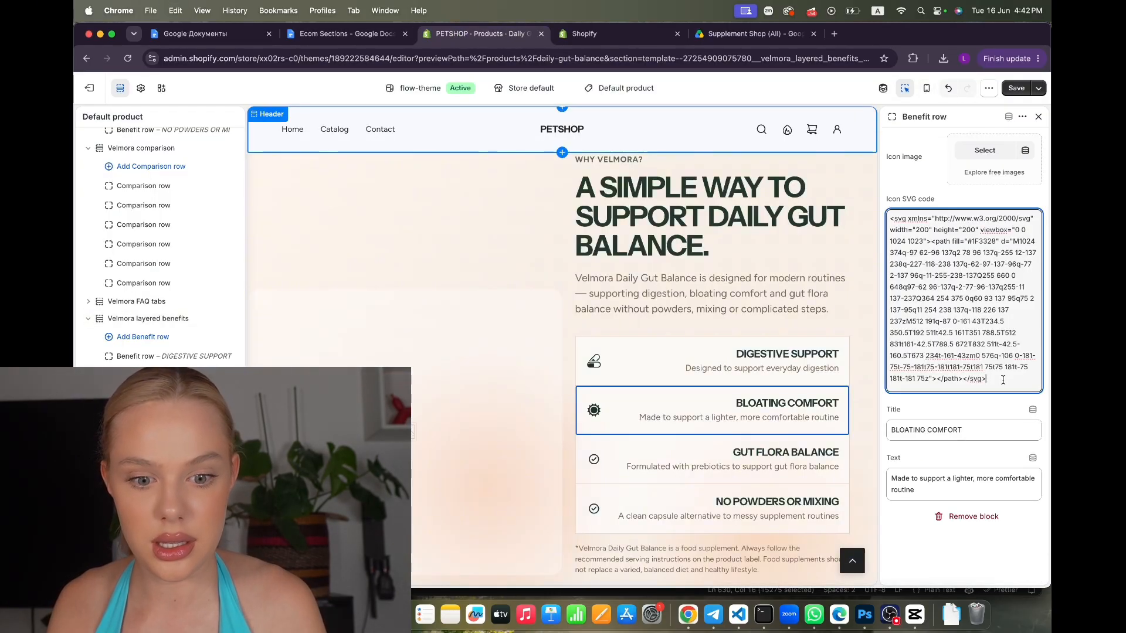
{"action": "left_click", "coordinate": [727, 454]}
{"action": "left_click", "coordinate": [991, 306]}
{"action": "key", "text": "super+a"}
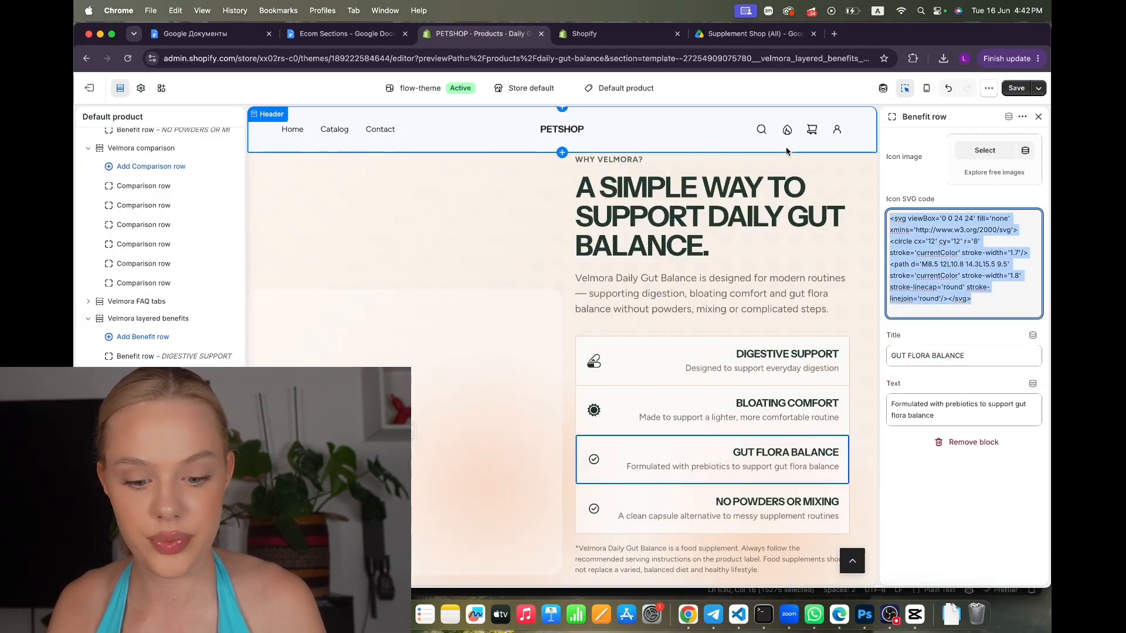
{"action": "key", "text": "super+v"}
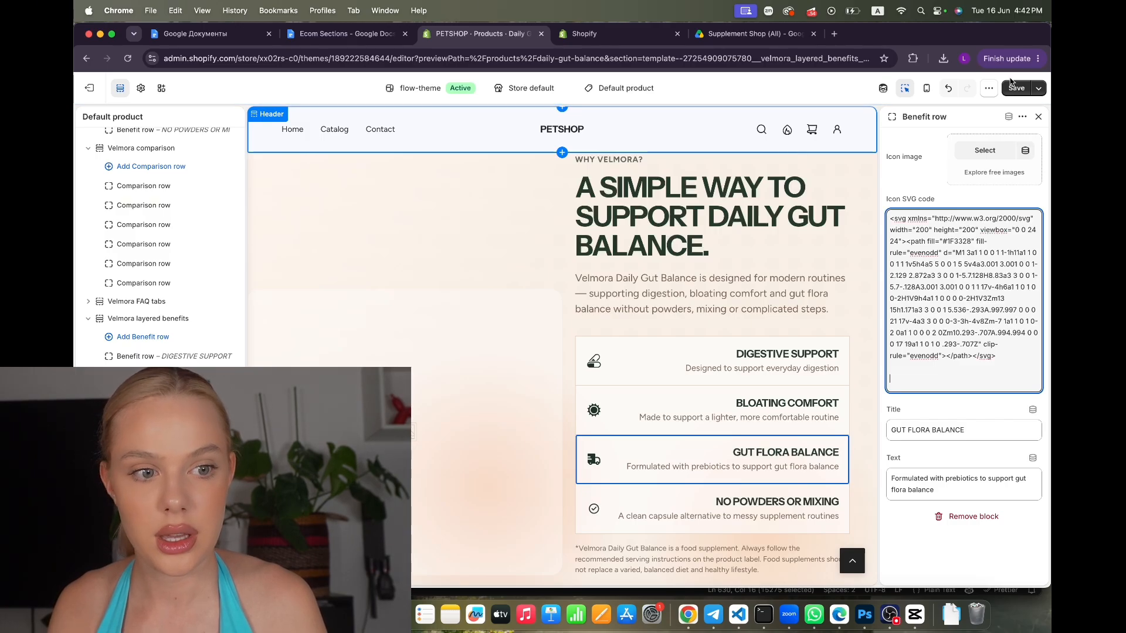
{"action": "left_click", "coordinate": [1014, 86]}
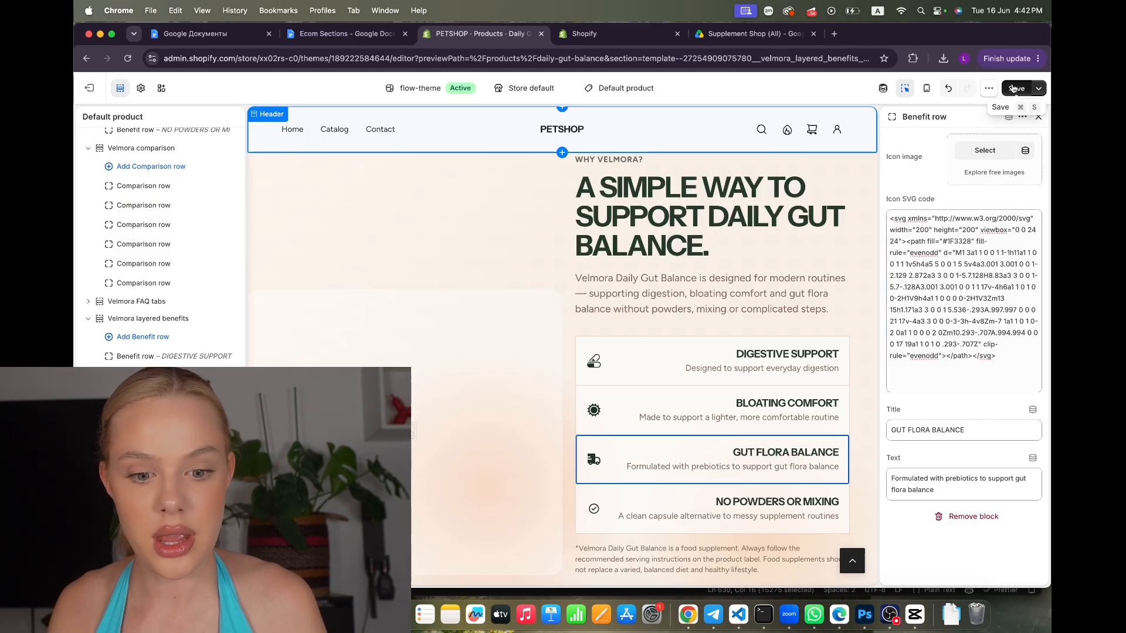
{"action": "left_click", "coordinate": [604, 507]}
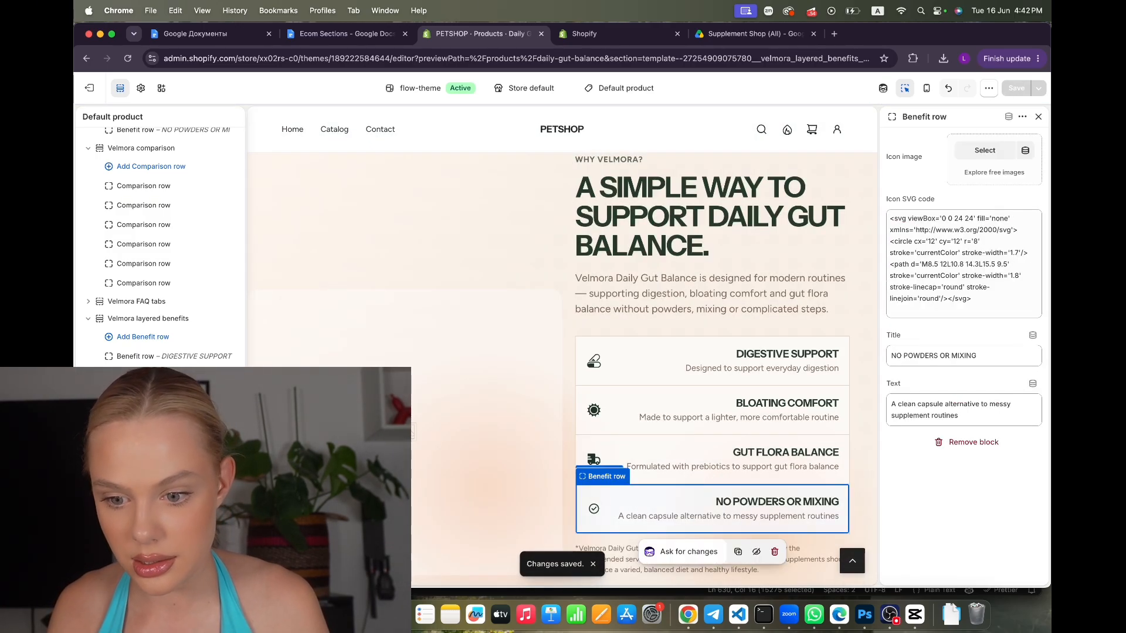
{"action": "key", "text": "BackSpace"}
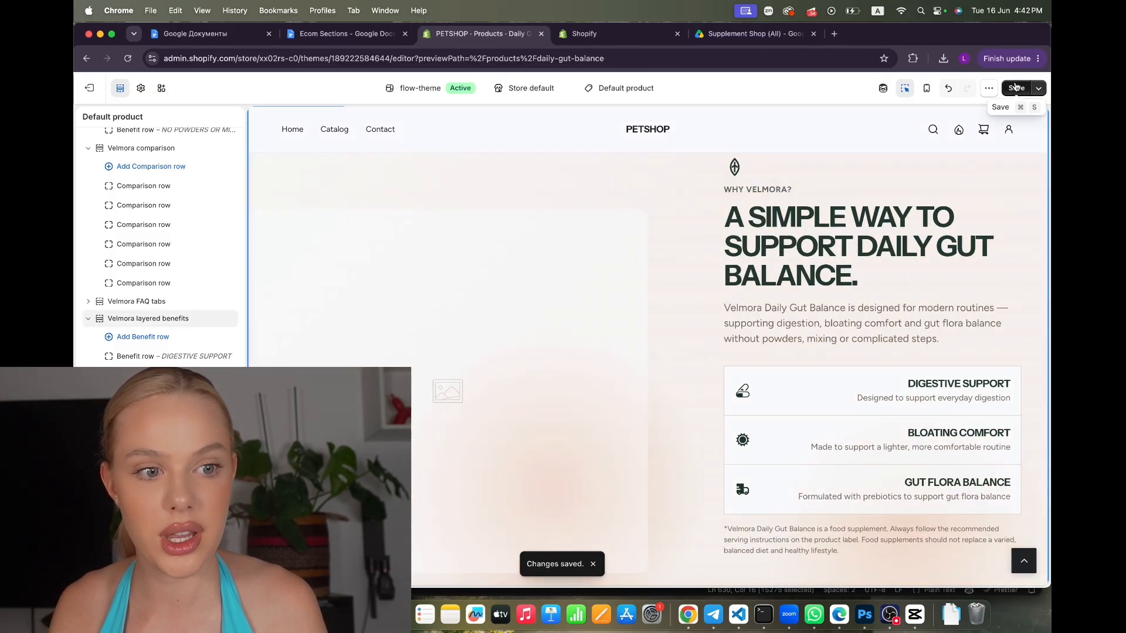
Upload the product box image from the EXAMPLE folder as the layered benefits' main image and save
{"action": "left_click", "coordinate": [1016, 87]}
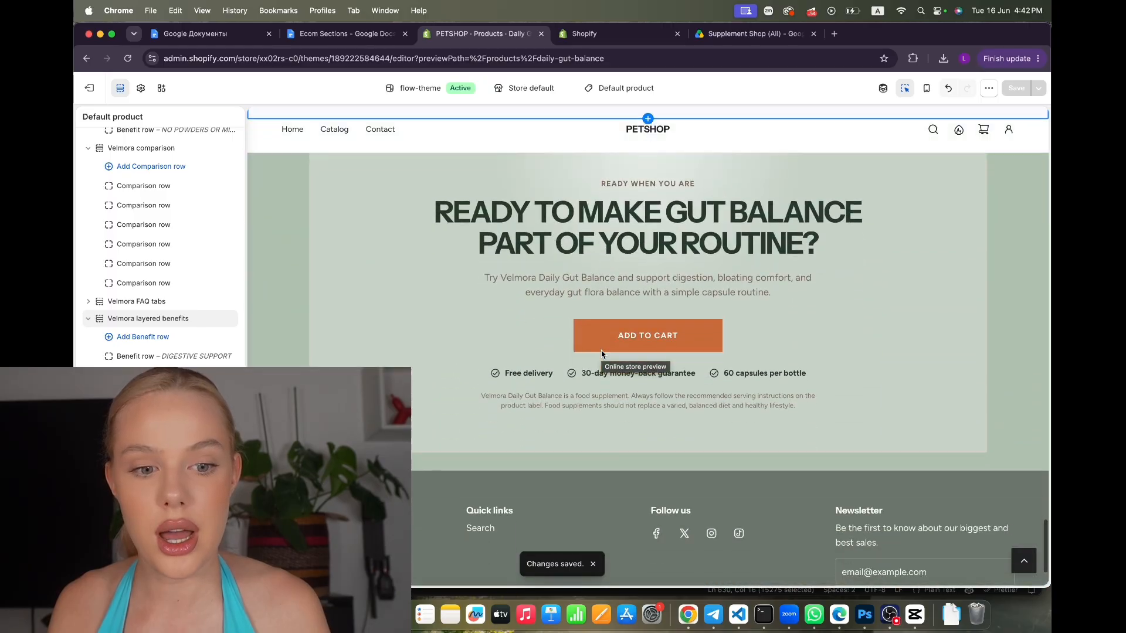
{"action": "left_click", "coordinate": [533, 184]}
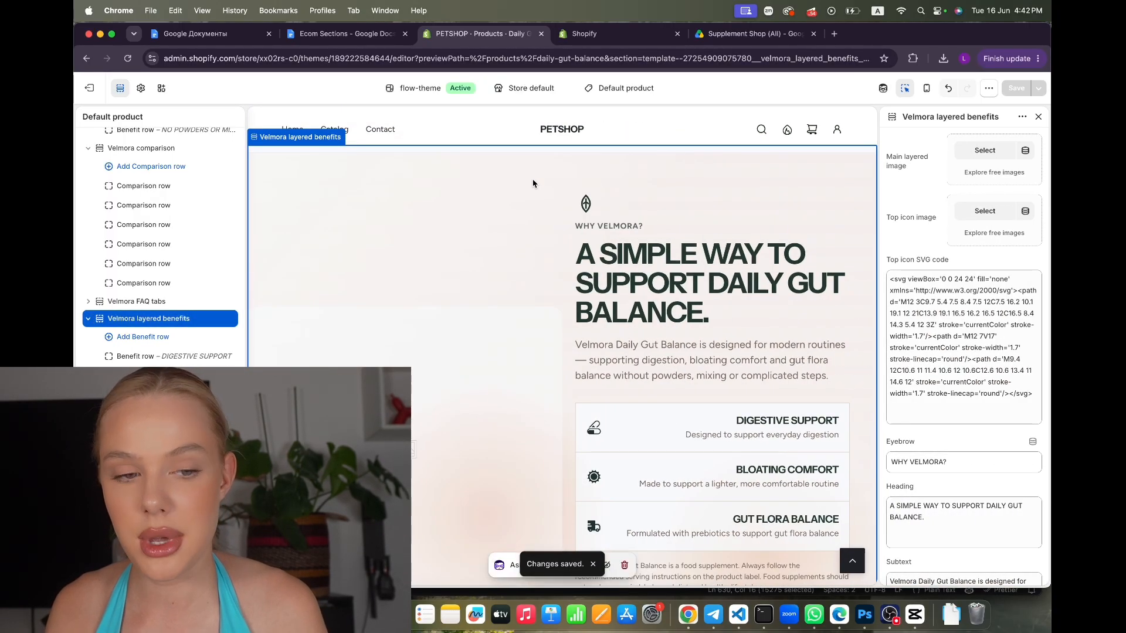
{"action": "left_click", "coordinate": [978, 153]}
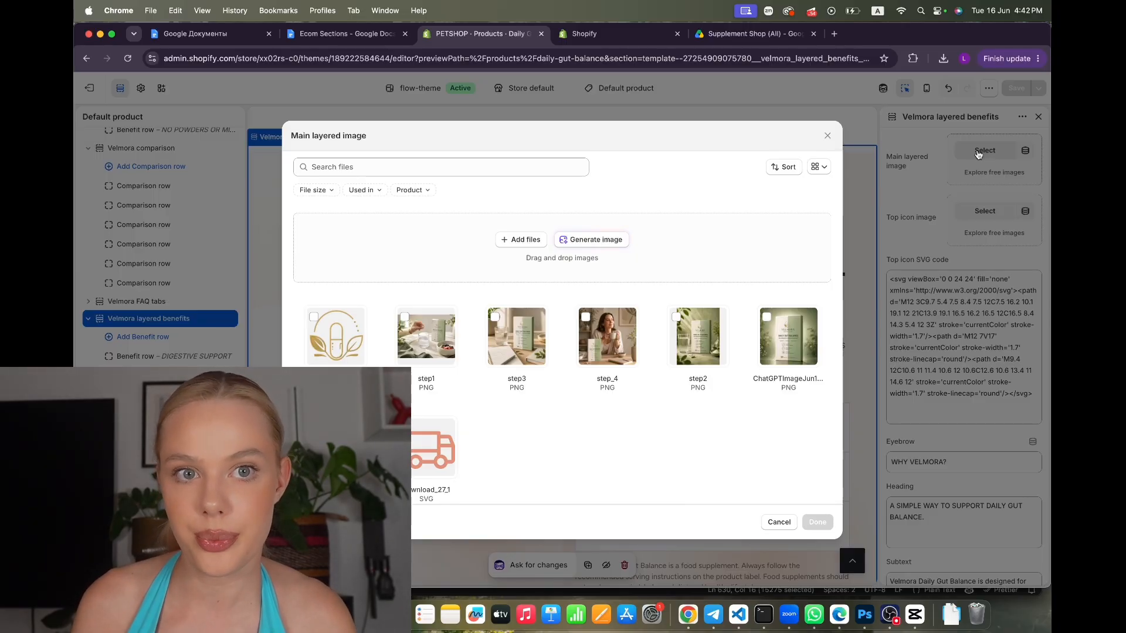
{"action": "left_click", "coordinate": [948, 623]}
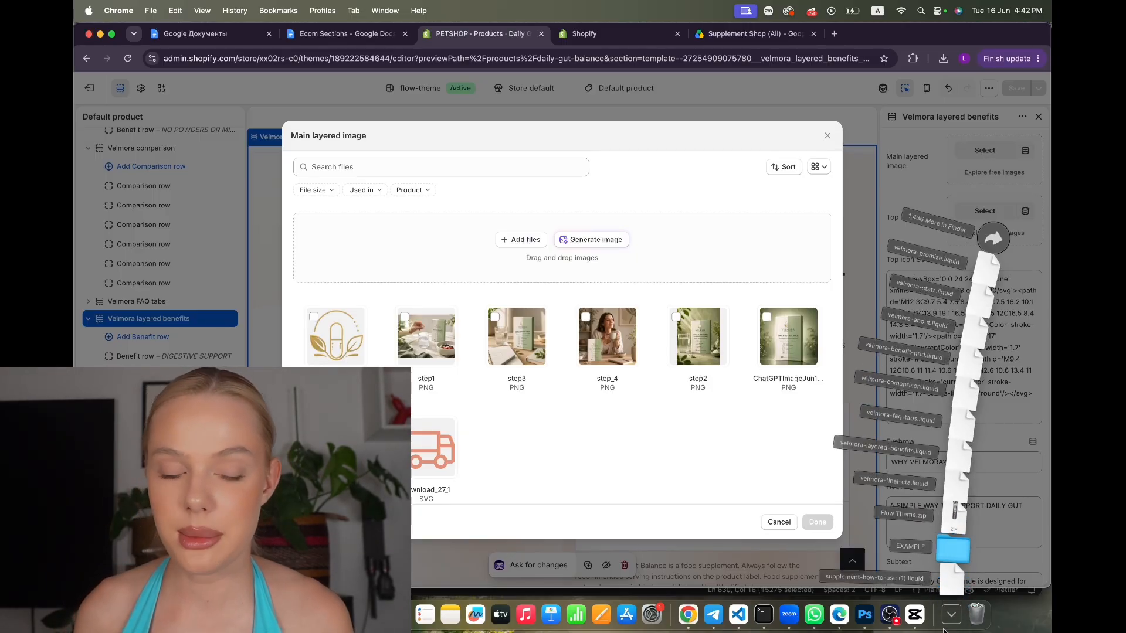
{"action": "left_click", "coordinate": [953, 539]}
{"action": "left_click_drag", "start_coordinate": [603, 248], "coordinate": [586, 439]}
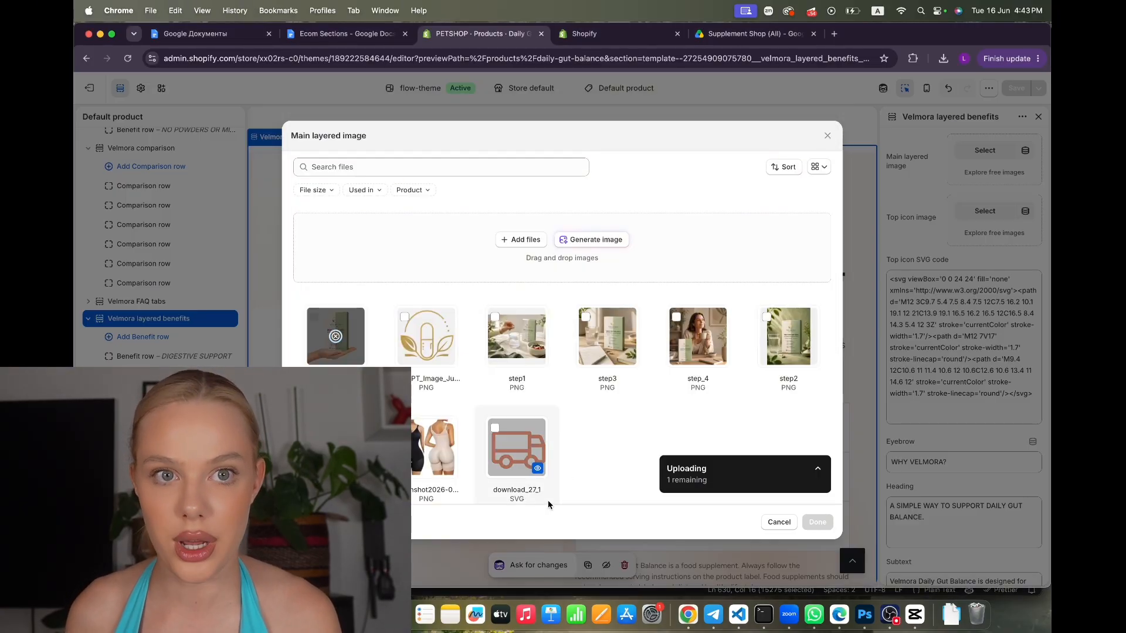
{"action": "left_click", "coordinate": [817, 521]}
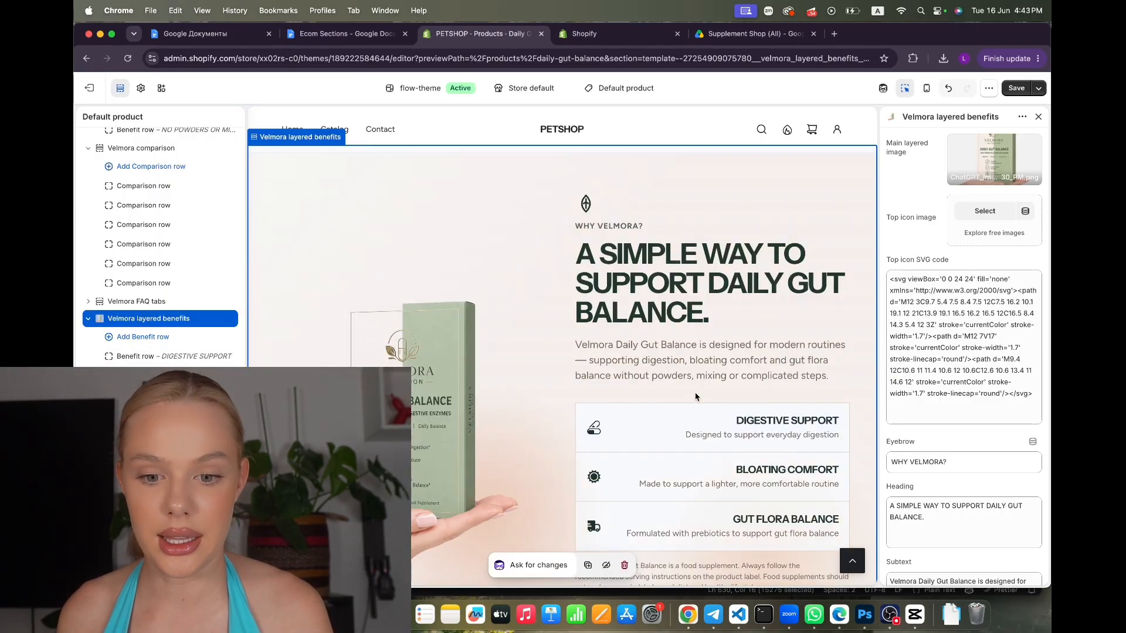
{"action": "scroll", "coordinate": [696, 397], "scroll_direction": "down", "scroll_amount": 2}
{"action": "left_click", "coordinate": [1015, 89]}
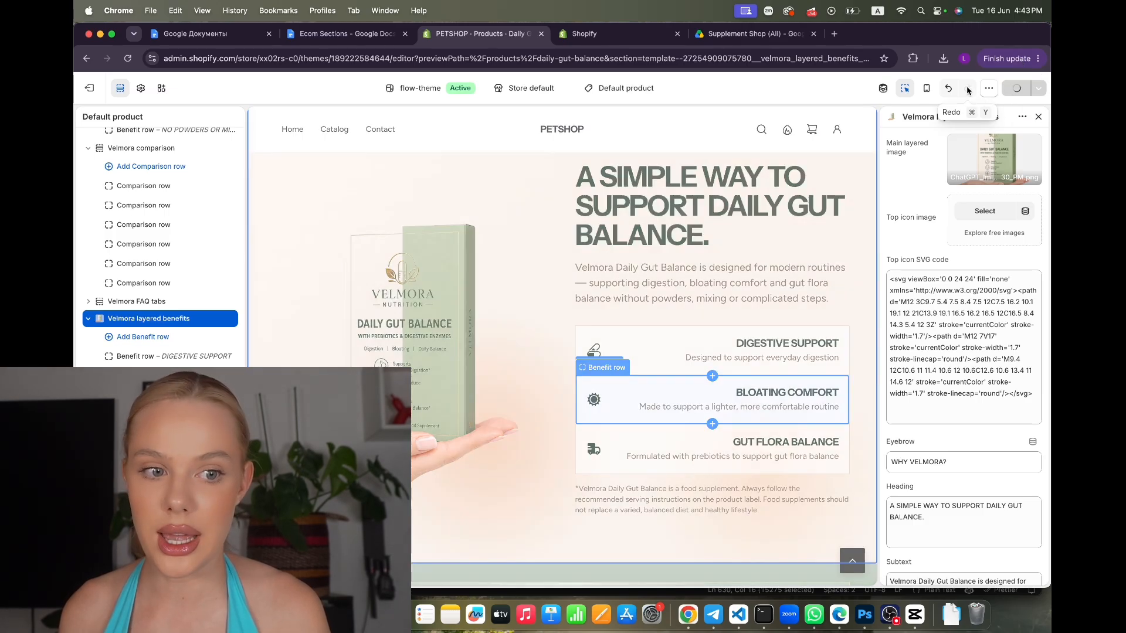
{"action": "left_click", "coordinate": [988, 88]}
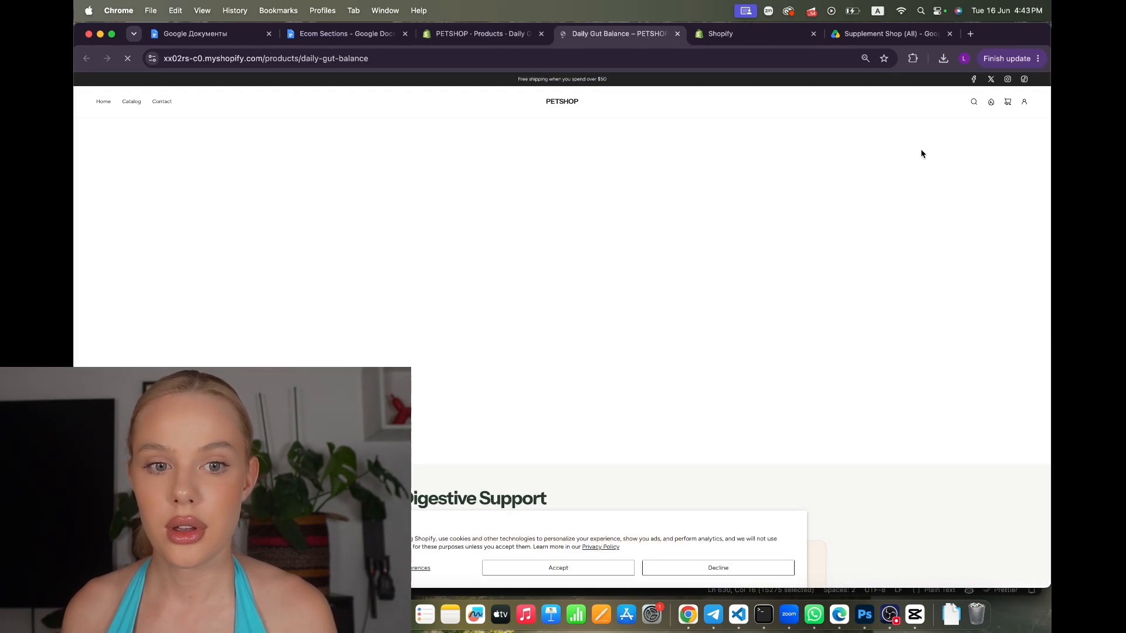
Zoom in on the live product page, hide the preview bar, and scroll down through its sections
{"action": "key", "text": "super+equal"}
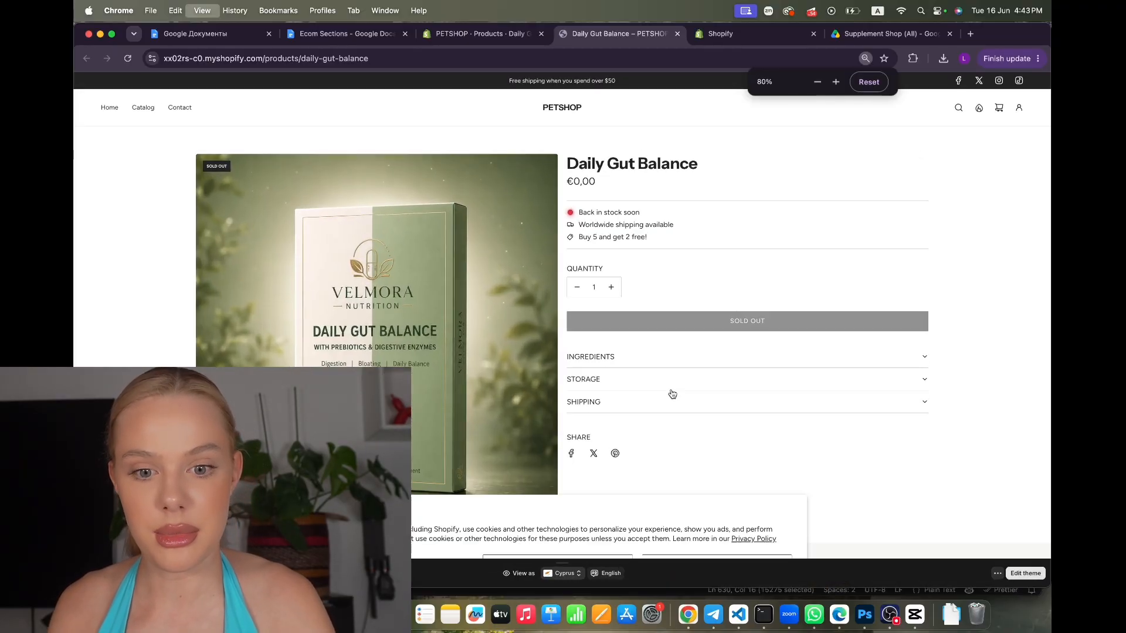
{"action": "key", "text": "super+equal"}
{"action": "key", "text": "super+equal"}
{"action": "key", "text": "super+equal"}
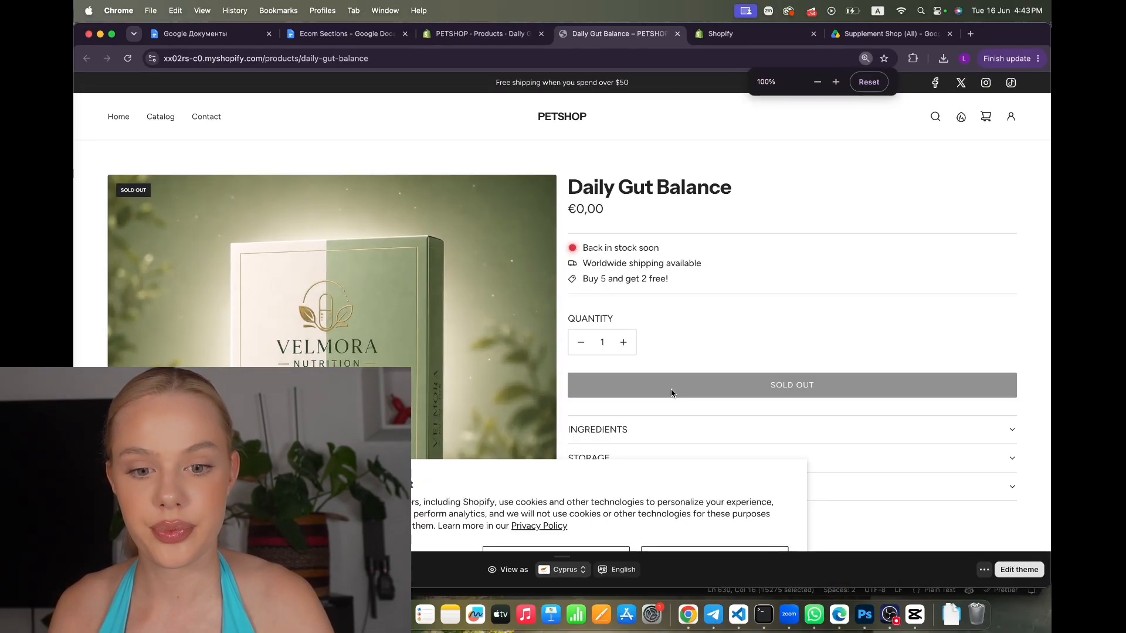
{"action": "left_click", "coordinate": [985, 572]}
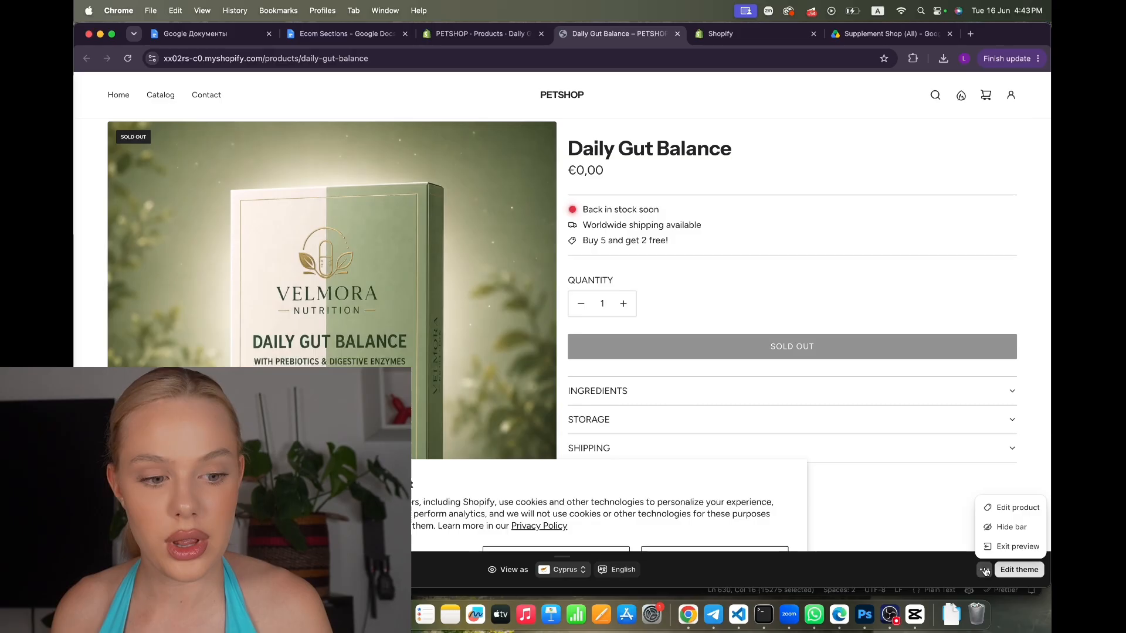
{"action": "left_click", "coordinate": [1009, 527]}
{"action": "scroll", "coordinate": [562, 351], "scroll_direction": "down", "scroll_amount": 10}
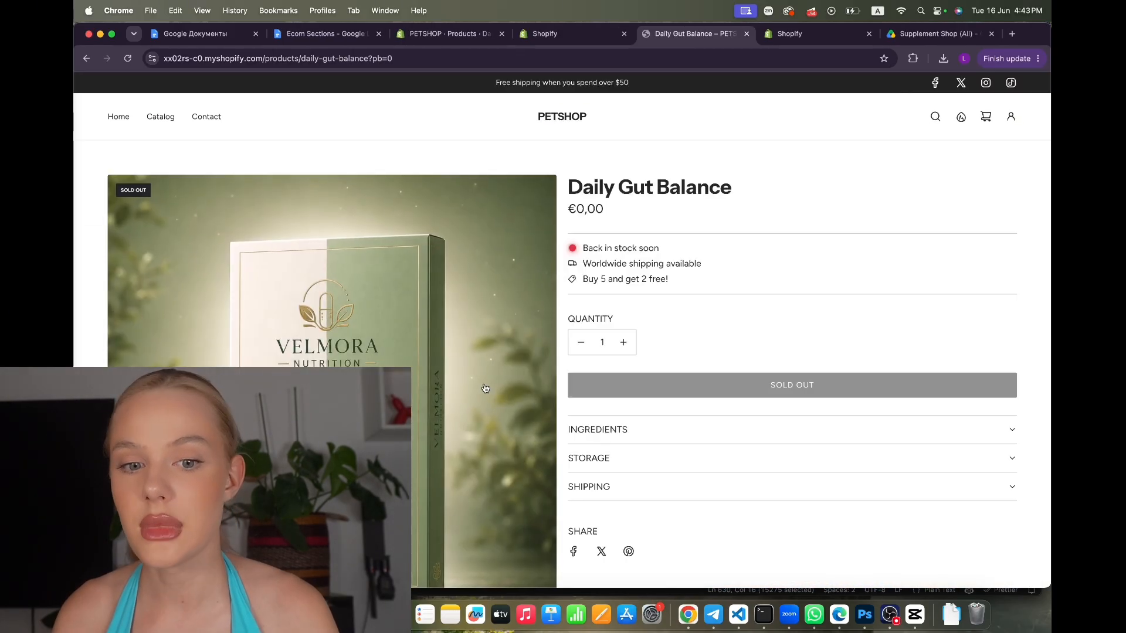
{"action": "scroll", "coordinate": [484, 387], "scroll_direction": "down", "scroll_amount": 10}
{"action": "scroll", "coordinate": [485, 387], "scroll_direction": "down", "scroll_amount": 2}
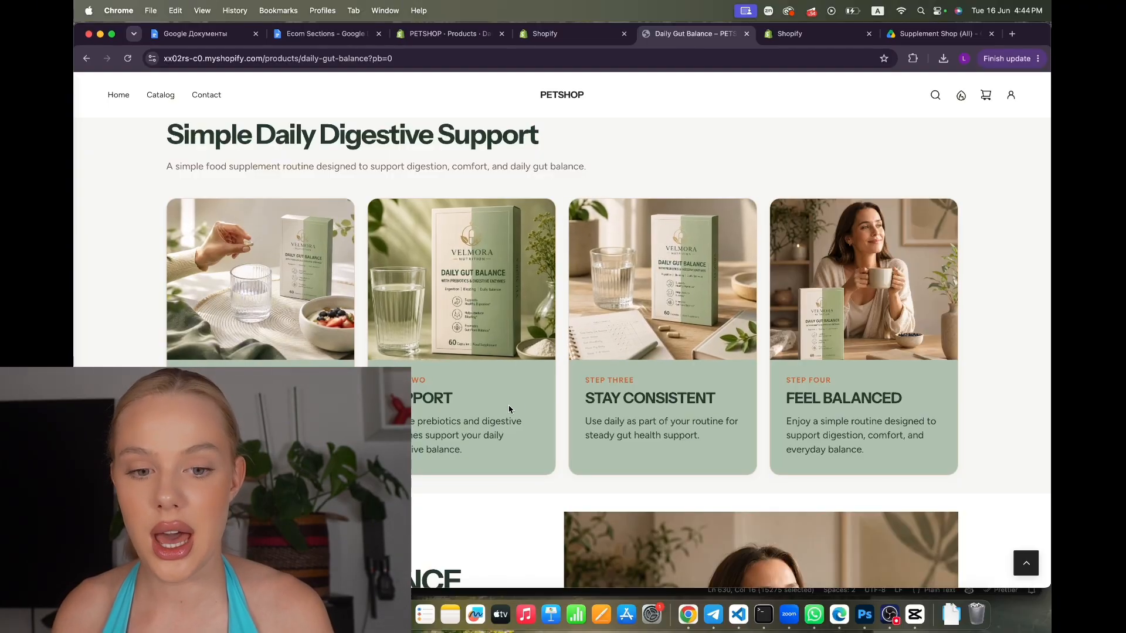
{"action": "scroll", "coordinate": [518, 403], "scroll_direction": "up", "scroll_amount": 1}
{"action": "scroll", "coordinate": [518, 403], "scroll_direction": "down", "scroll_amount": 9}
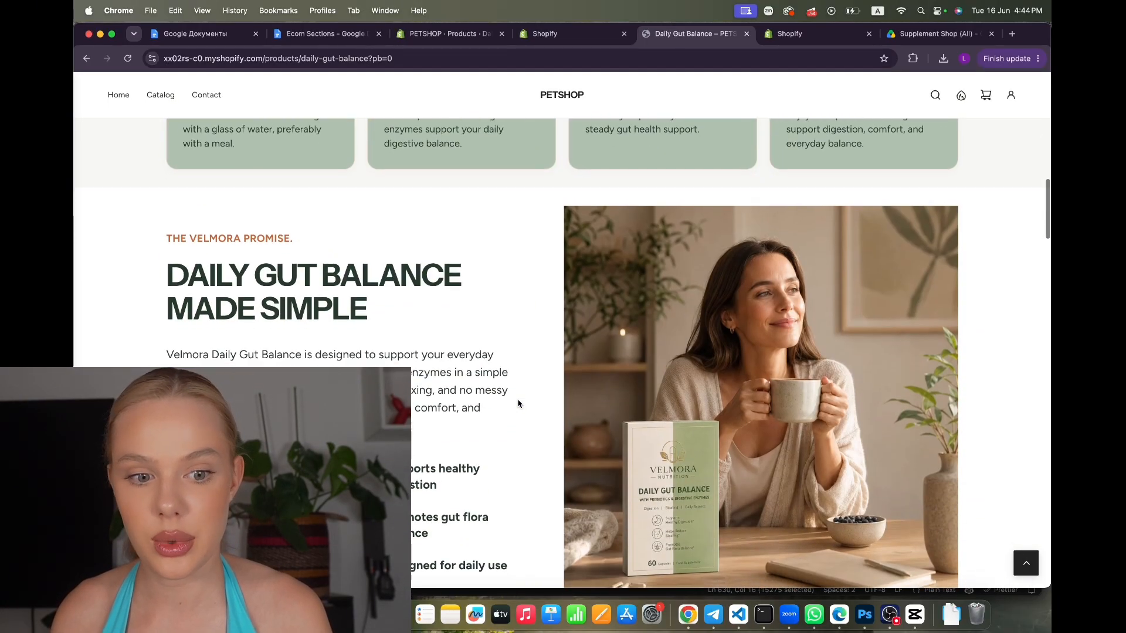
{"action": "scroll", "coordinate": [518, 403], "scroll_direction": "down", "scroll_amount": 4}
{"action": "scroll", "coordinate": [518, 404], "scroll_direction": "up", "scroll_amount": 2}
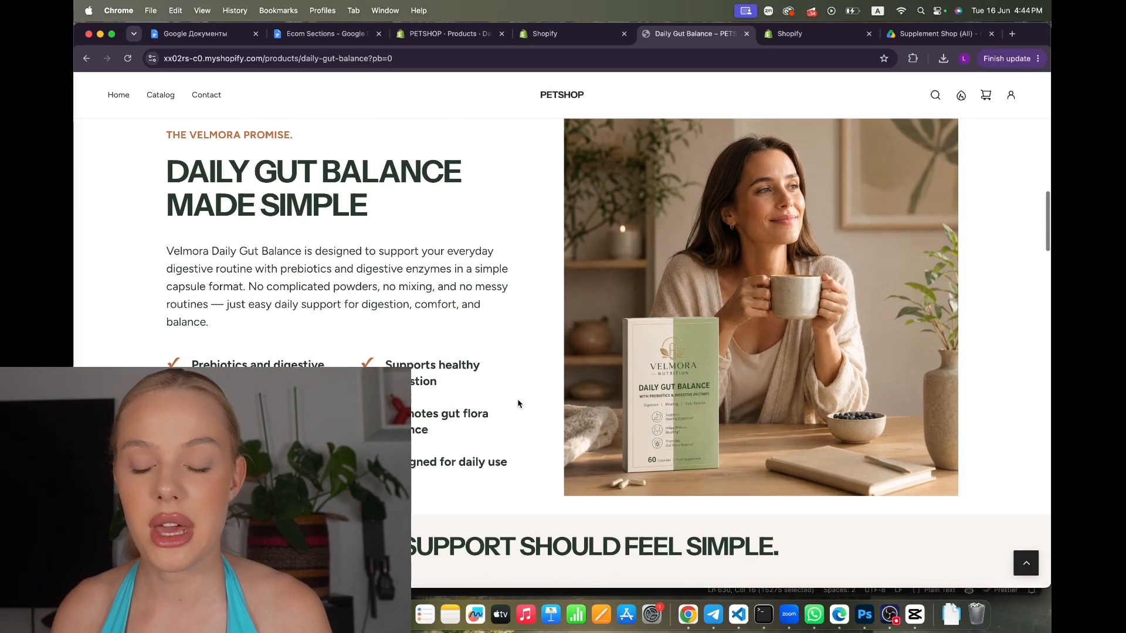
{"action": "scroll", "coordinate": [518, 403], "scroll_direction": "down", "scroll_amount": 6}
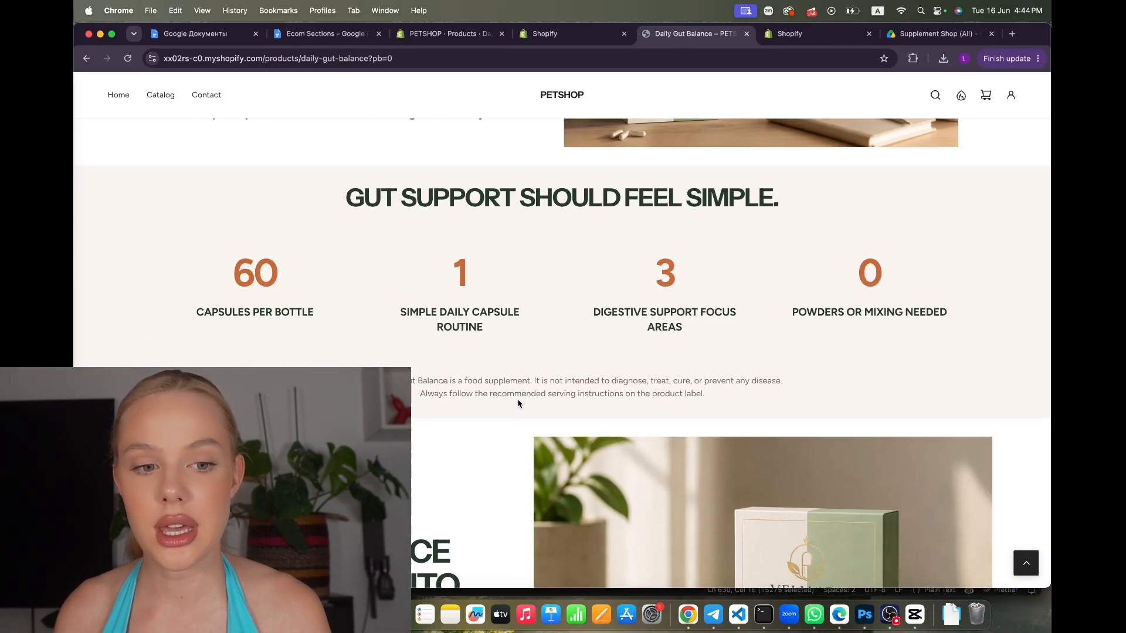
{"action": "scroll", "coordinate": [516, 402], "scroll_direction": "down", "scroll_amount": 6}
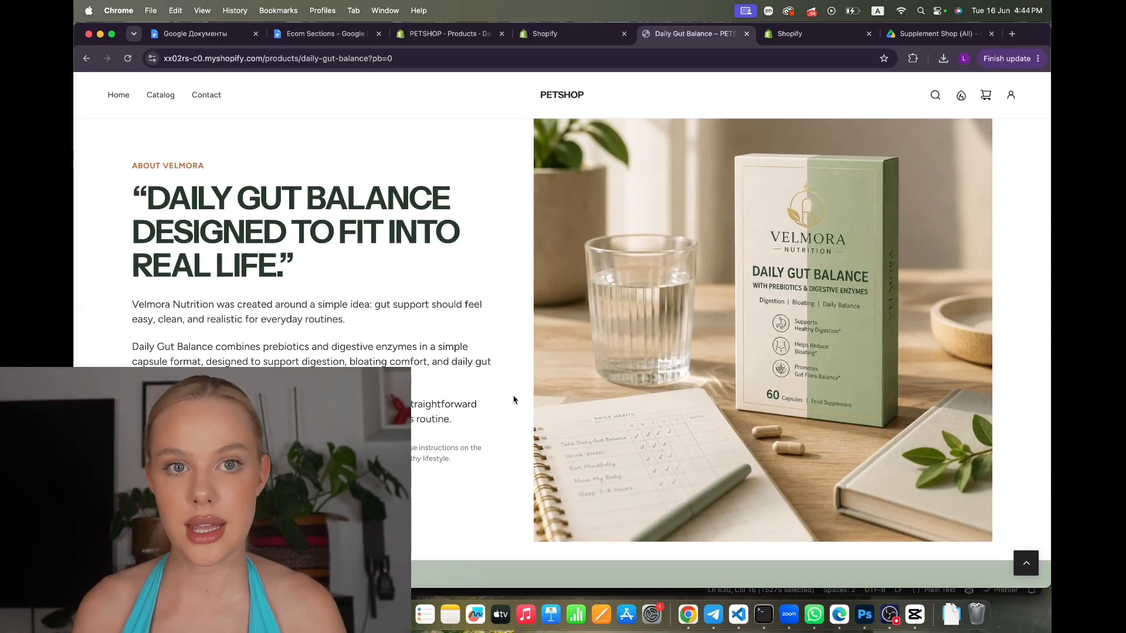
{"action": "scroll", "coordinate": [514, 400], "scroll_direction": "down", "scroll_amount": 8}
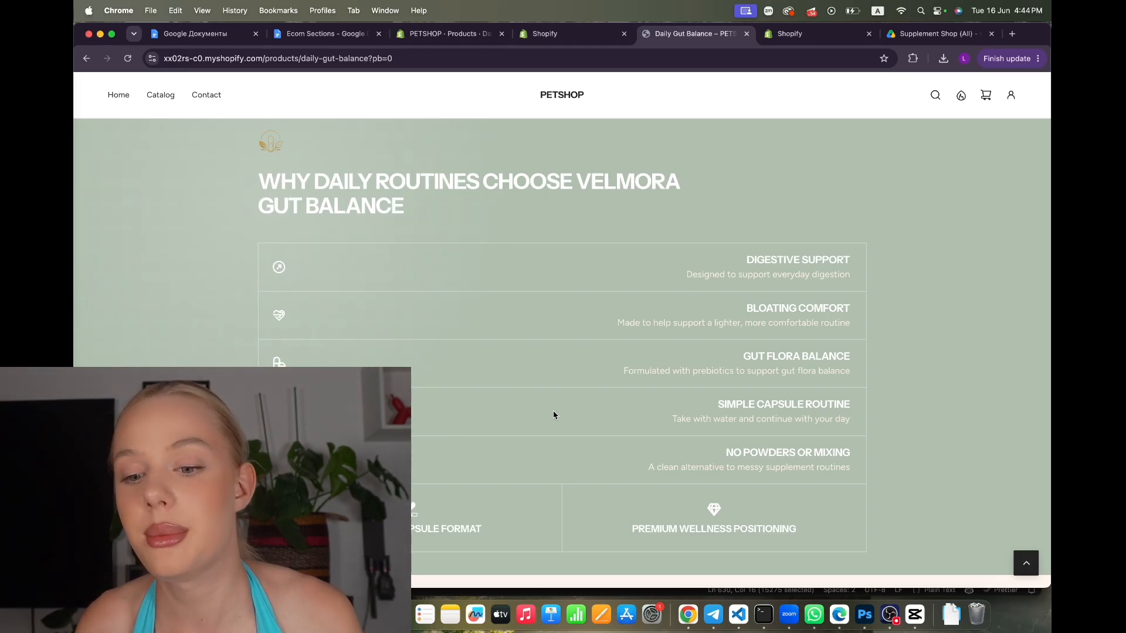
{"action": "scroll", "coordinate": [542, 439], "scroll_direction": "down", "scroll_amount": 7}
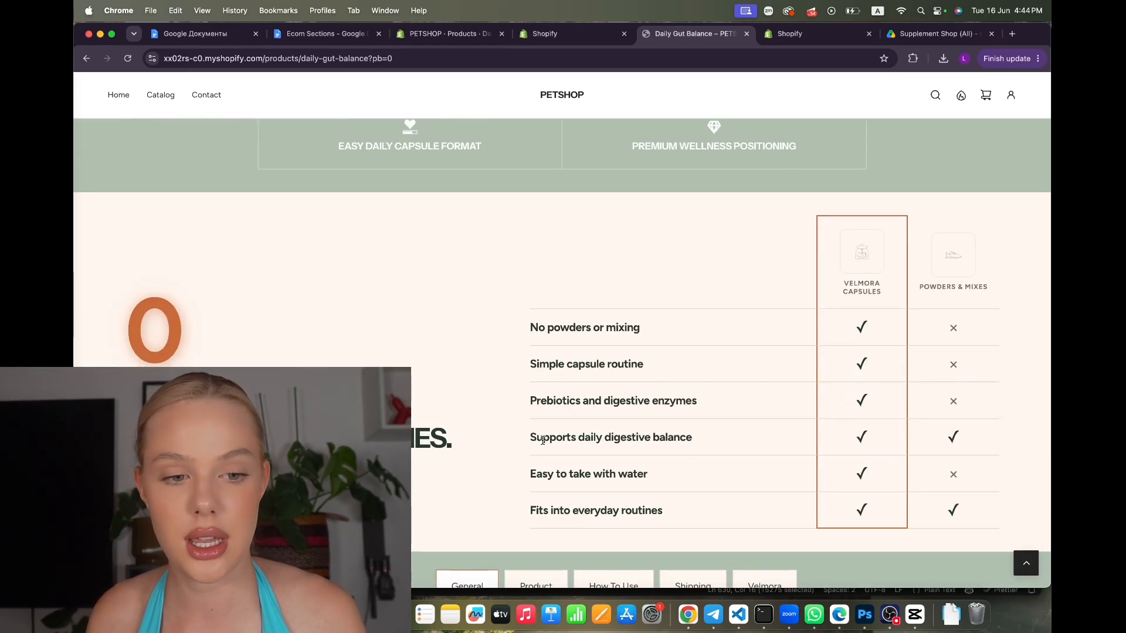
{"action": "scroll", "coordinate": [542, 439], "scroll_direction": "down", "scroll_amount": 1}
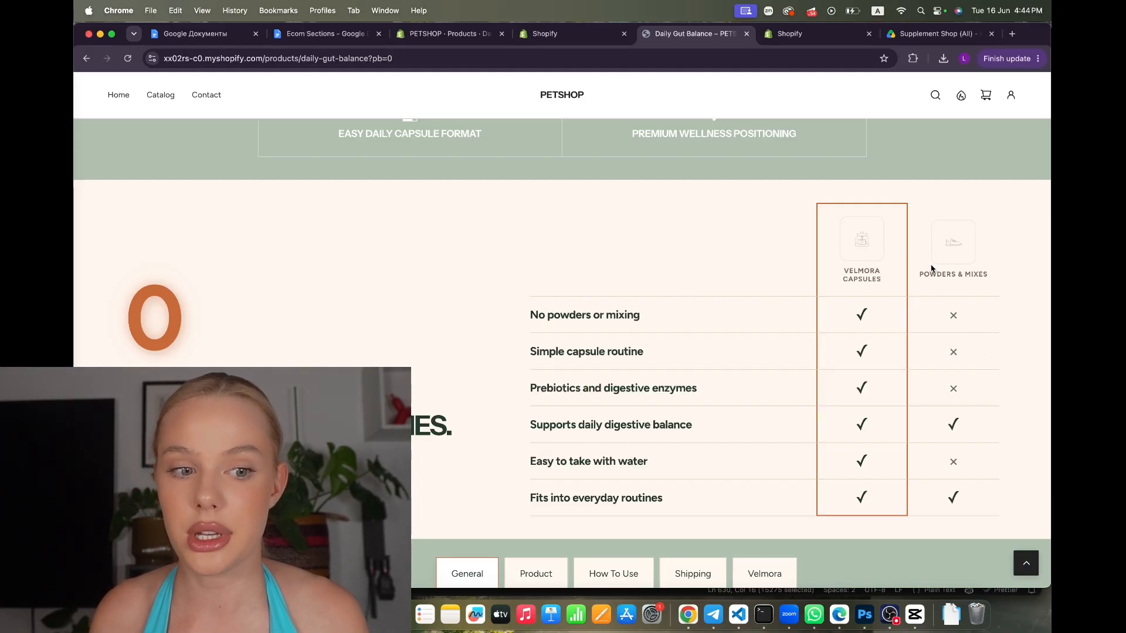
{"action": "scroll", "coordinate": [656, 392], "scroll_direction": "down", "scroll_amount": 6}
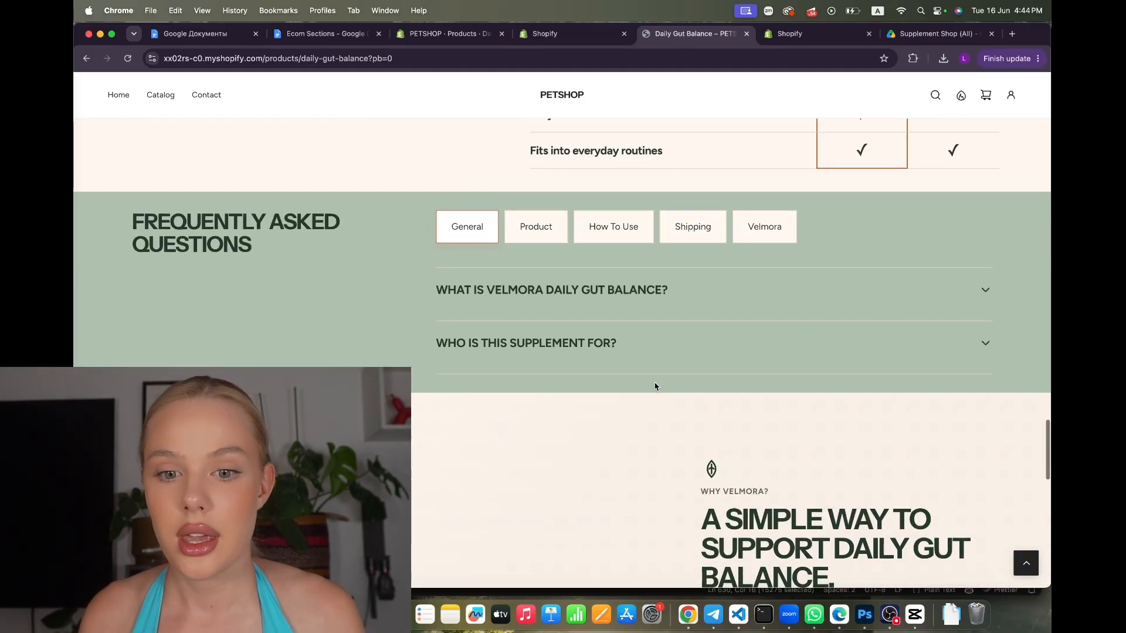
Switch through the FAQ tabs: General, Product, How To Use, Shipping and Velmora
{"action": "left_click", "coordinate": [511, 234]}
{"action": "left_click", "coordinate": [598, 228]}
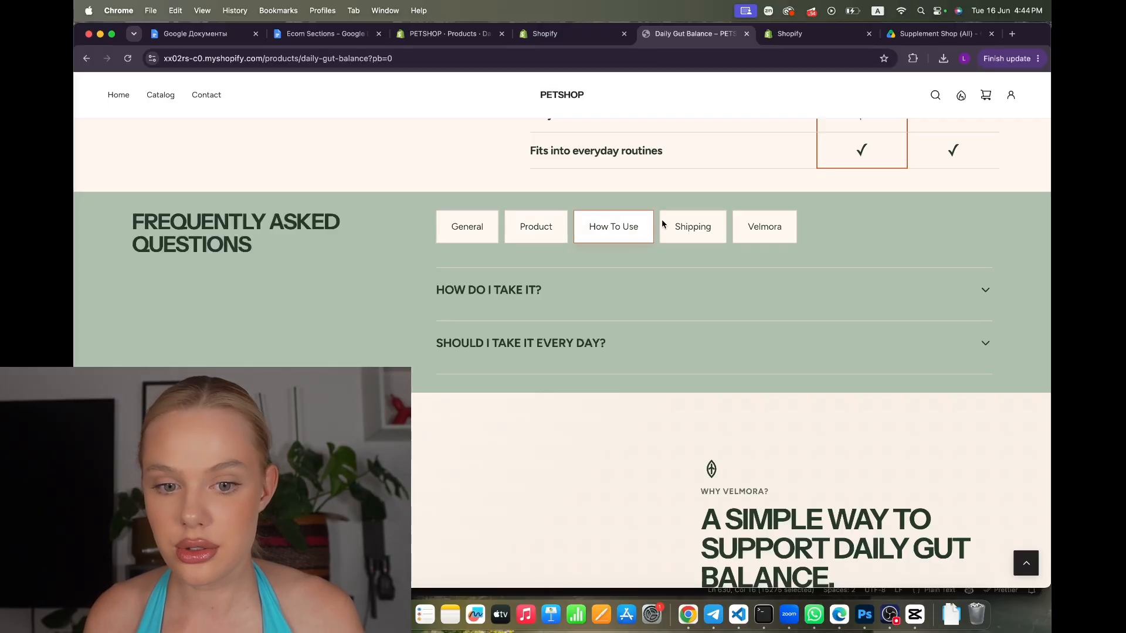
{"action": "left_click", "coordinate": [679, 228]}
{"action": "left_click", "coordinate": [749, 240]}
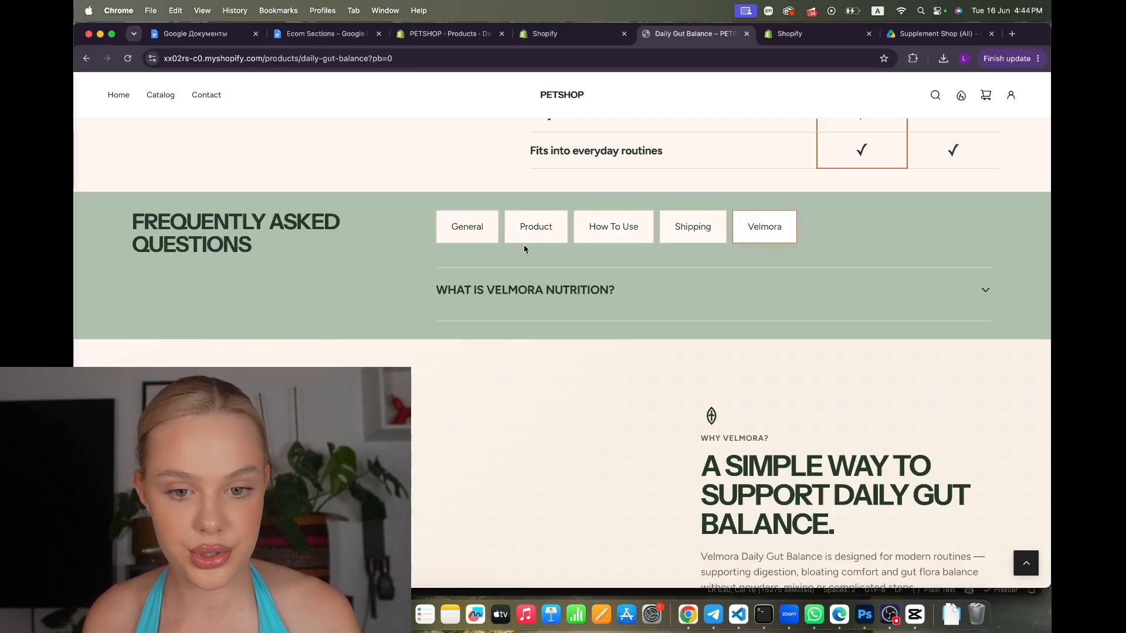
{"action": "left_click", "coordinate": [466, 225]}
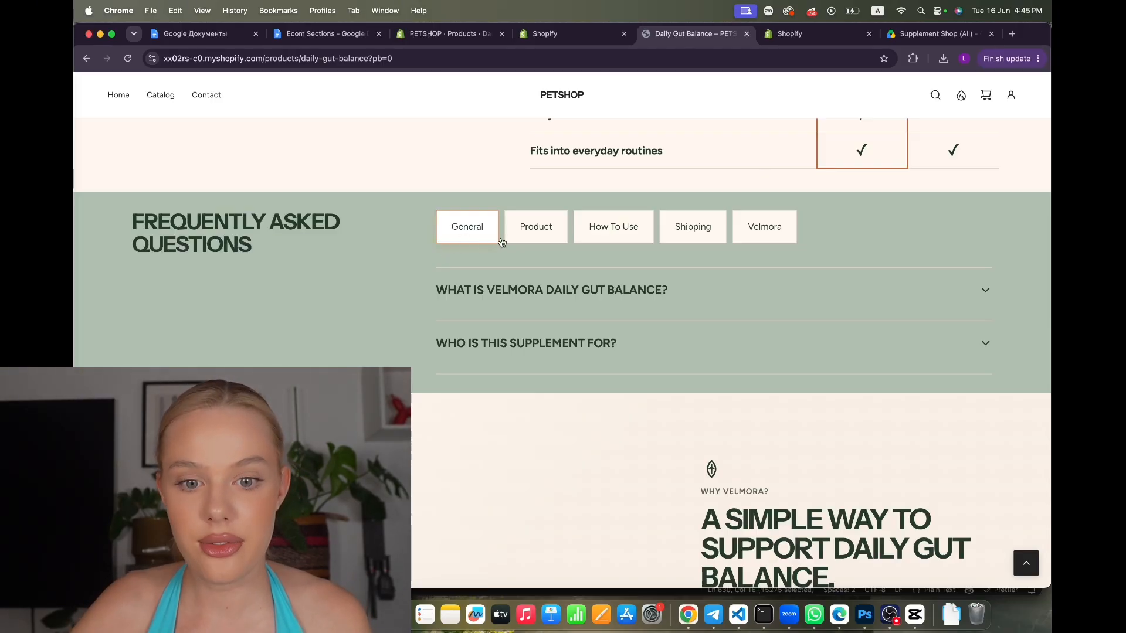
{"action": "left_click", "coordinate": [527, 238]}
{"action": "left_click", "coordinate": [609, 231]}
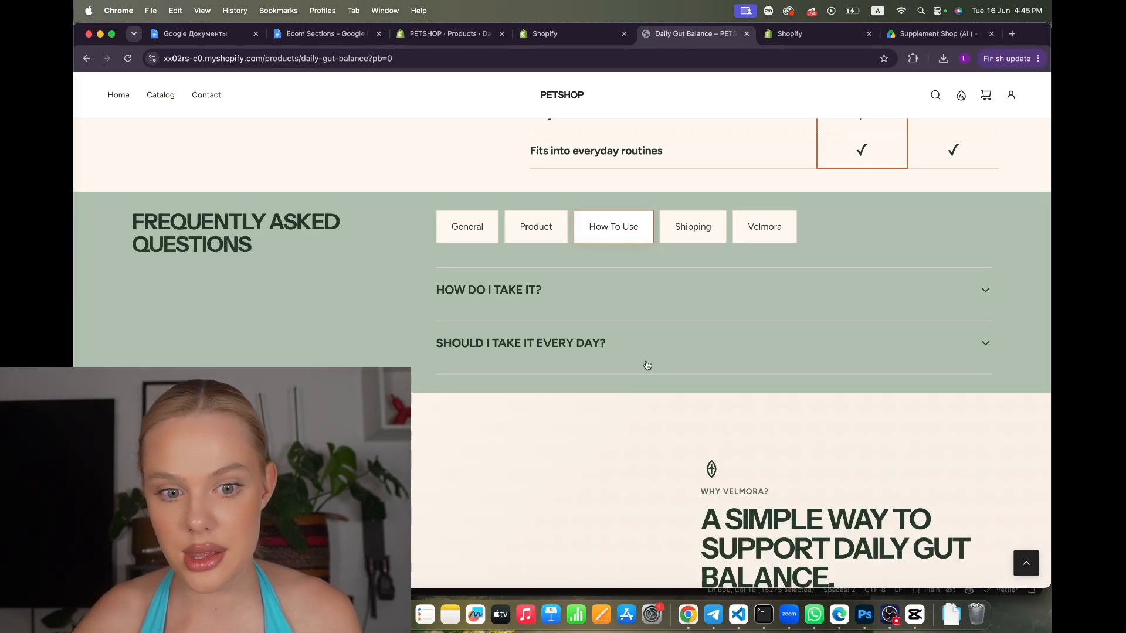
Scroll through the live Why Velmora section to review it
{"action": "scroll", "coordinate": [647, 365], "scroll_direction": "down", "scroll_amount": 5}
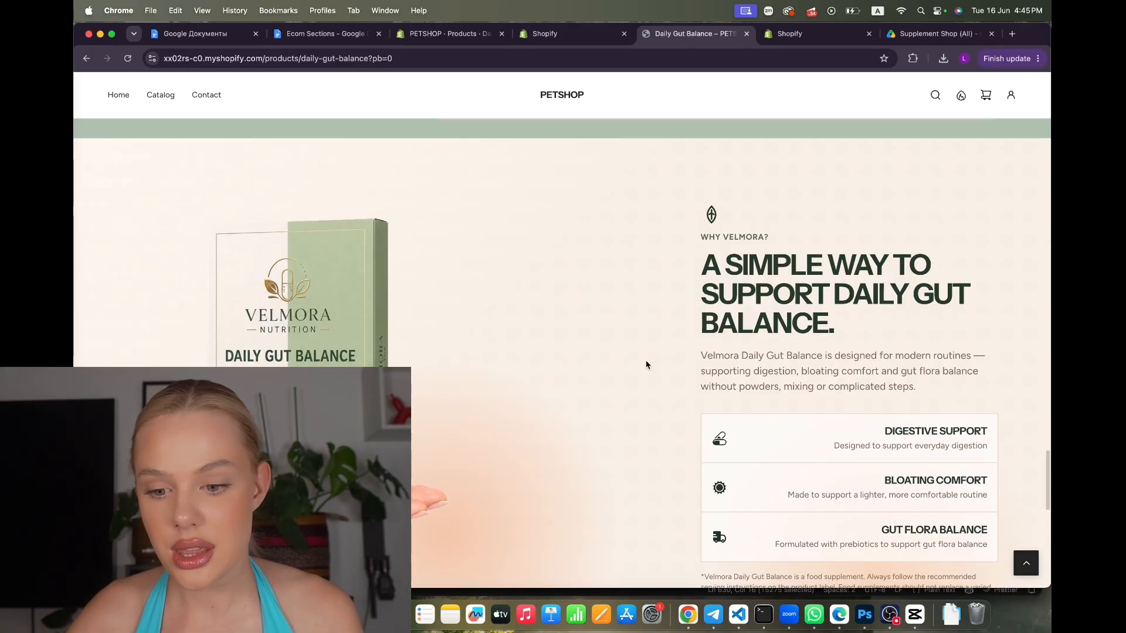
{"action": "scroll", "coordinate": [645, 365], "scroll_direction": "down", "scroll_amount": 3}
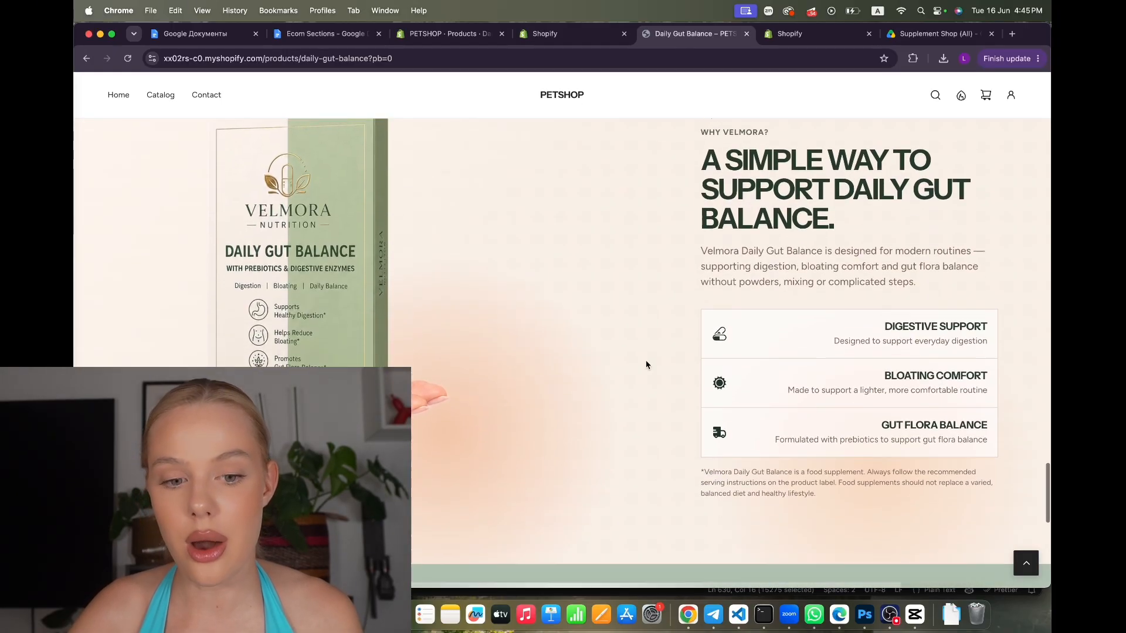
{"action": "scroll", "coordinate": [646, 365], "scroll_direction": "up", "scroll_amount": 3}
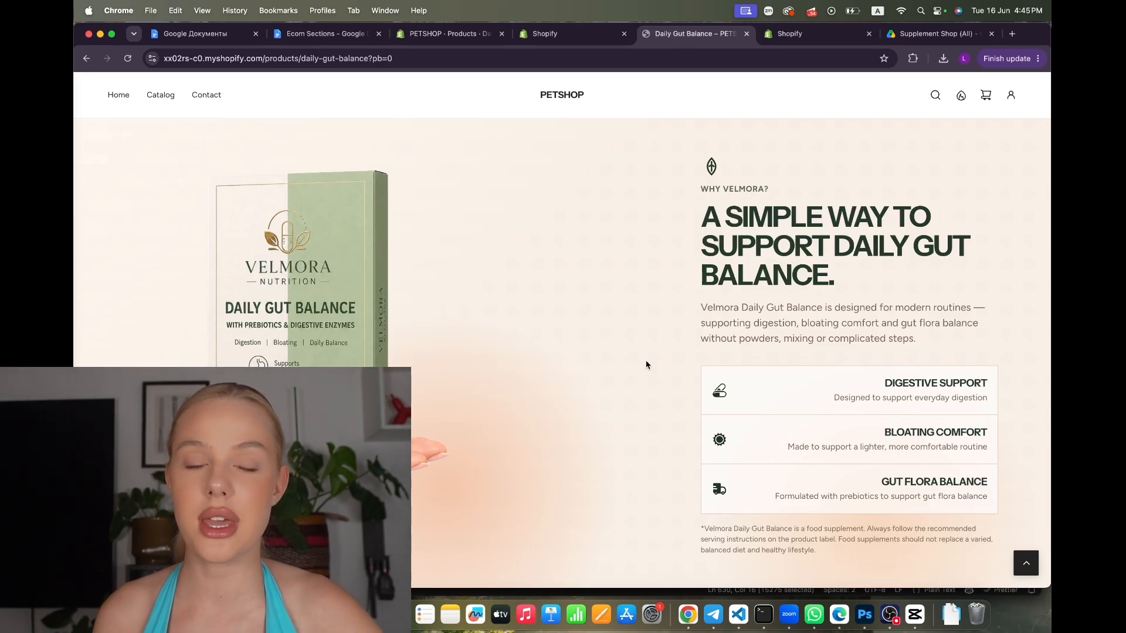
{"action": "scroll", "coordinate": [645, 365], "scroll_direction": "down", "scroll_amount": 10}
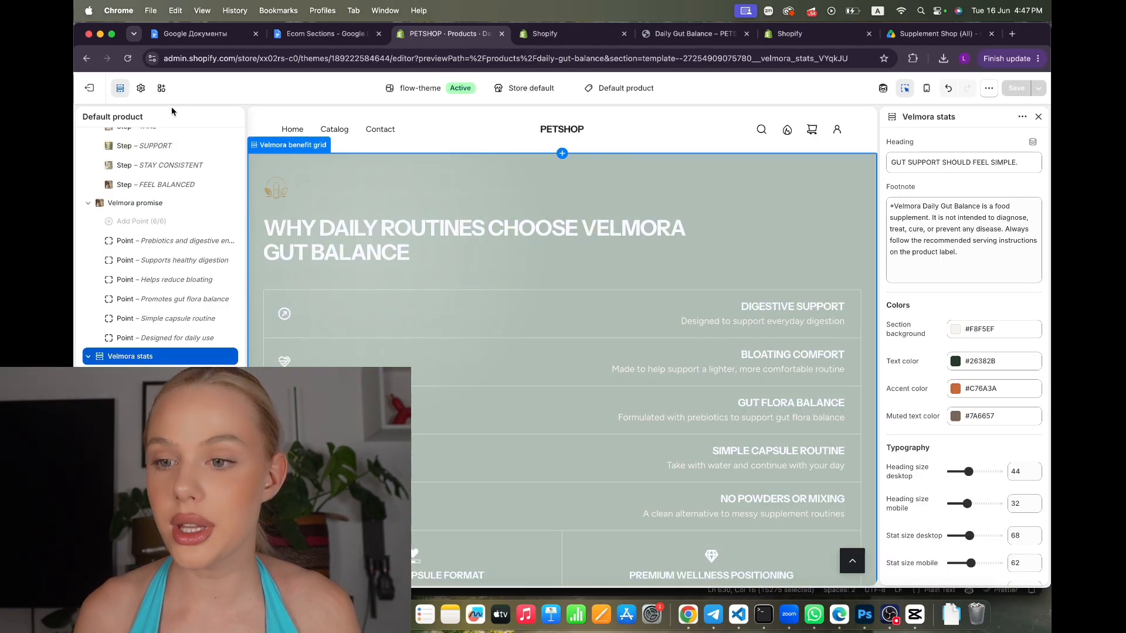
Open Daily Gut Balance's search engine listing and select its daily-gut-balance storefront URL
{"action": "left_click", "coordinate": [89, 88]}
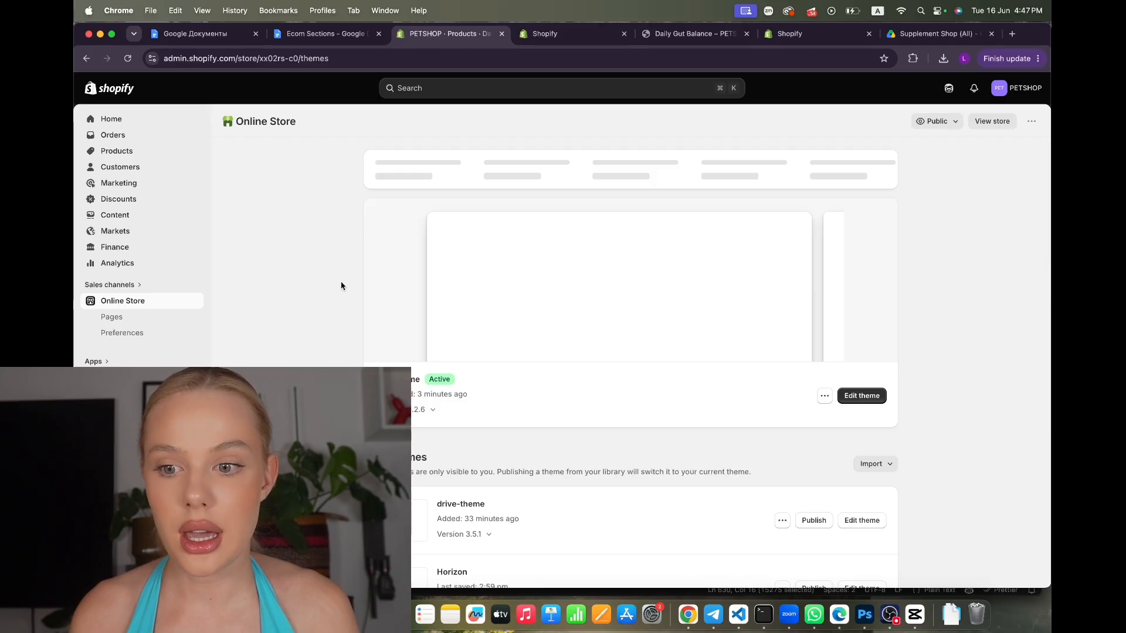
{"action": "left_click", "coordinate": [120, 152]}
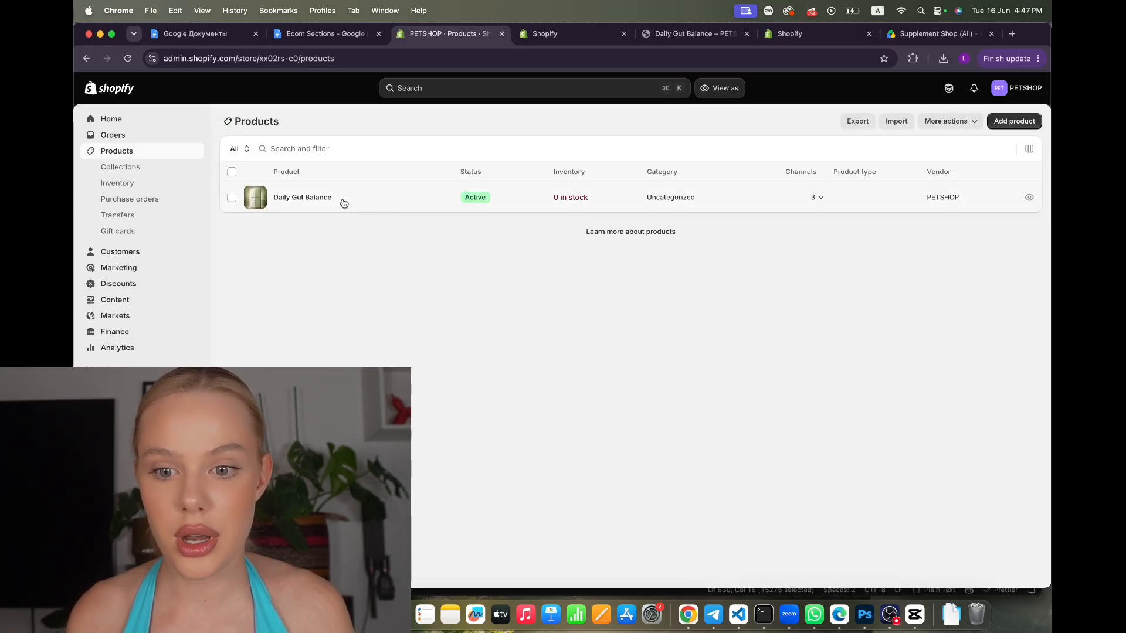
{"action": "left_click", "coordinate": [341, 199]}
{"action": "scroll", "coordinate": [522, 341], "scroll_direction": "down", "scroll_amount": 10}
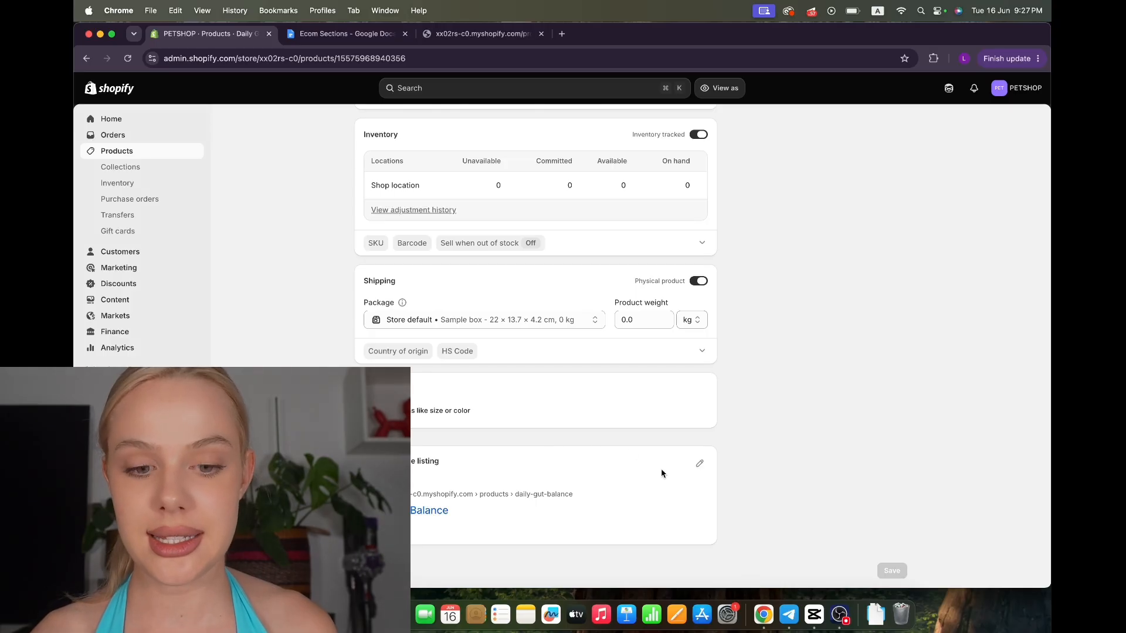
{"action": "left_click", "coordinate": [698, 465]}
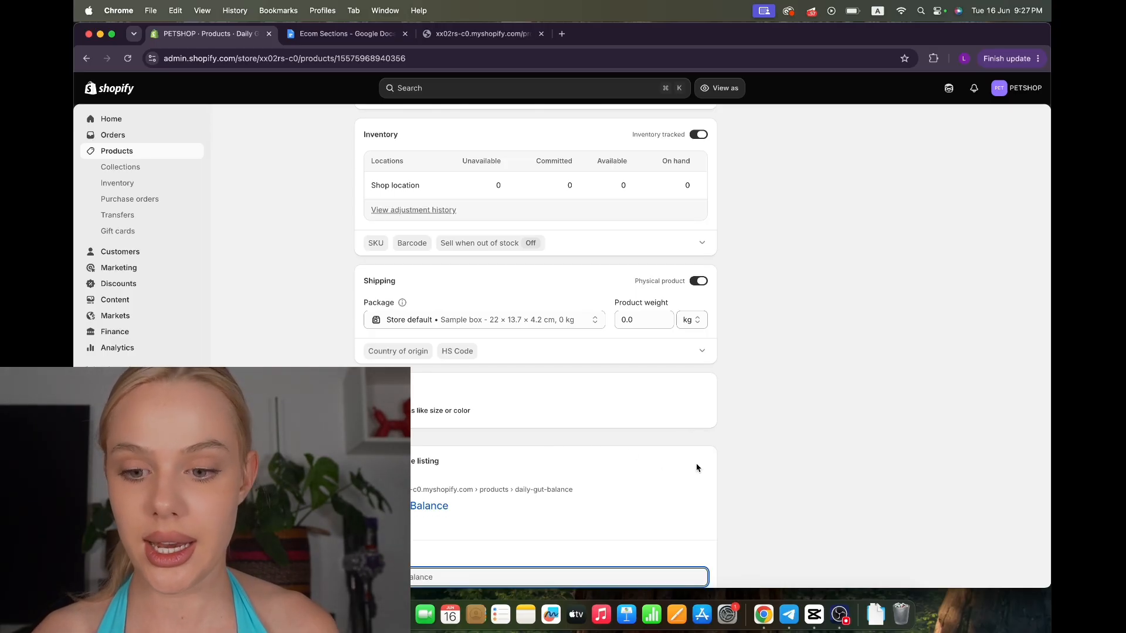
{"action": "scroll", "coordinate": [531, 486], "scroll_direction": "down", "scroll_amount": 5}
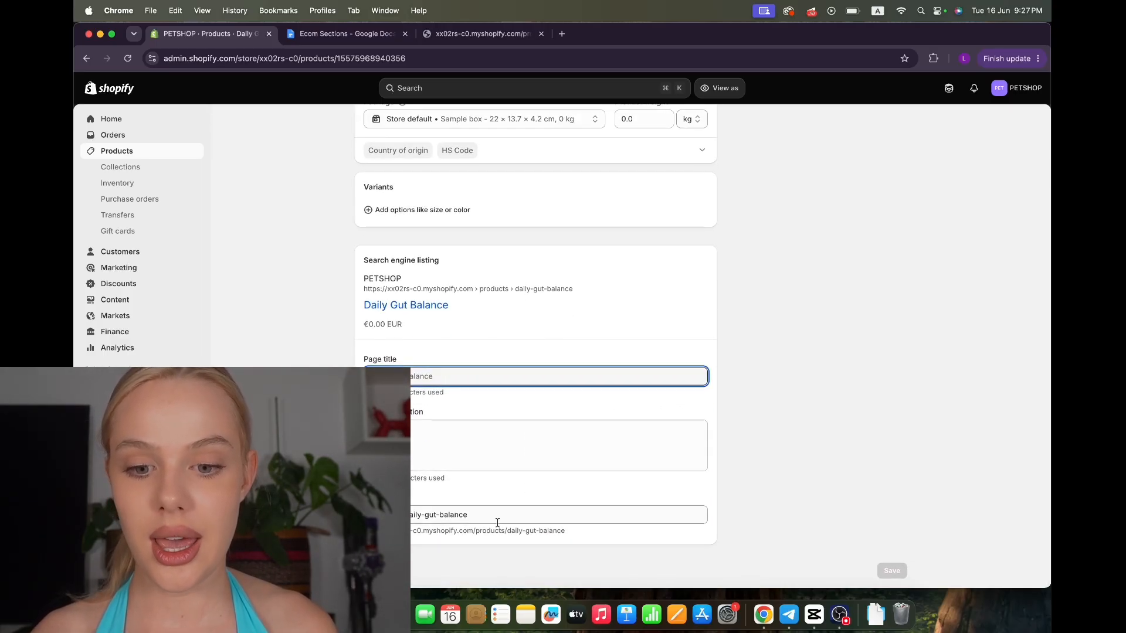
{"action": "left_click_drag", "start_coordinate": [566, 531], "coordinate": [367, 531]}
{"action": "key", "text": "super+c"}
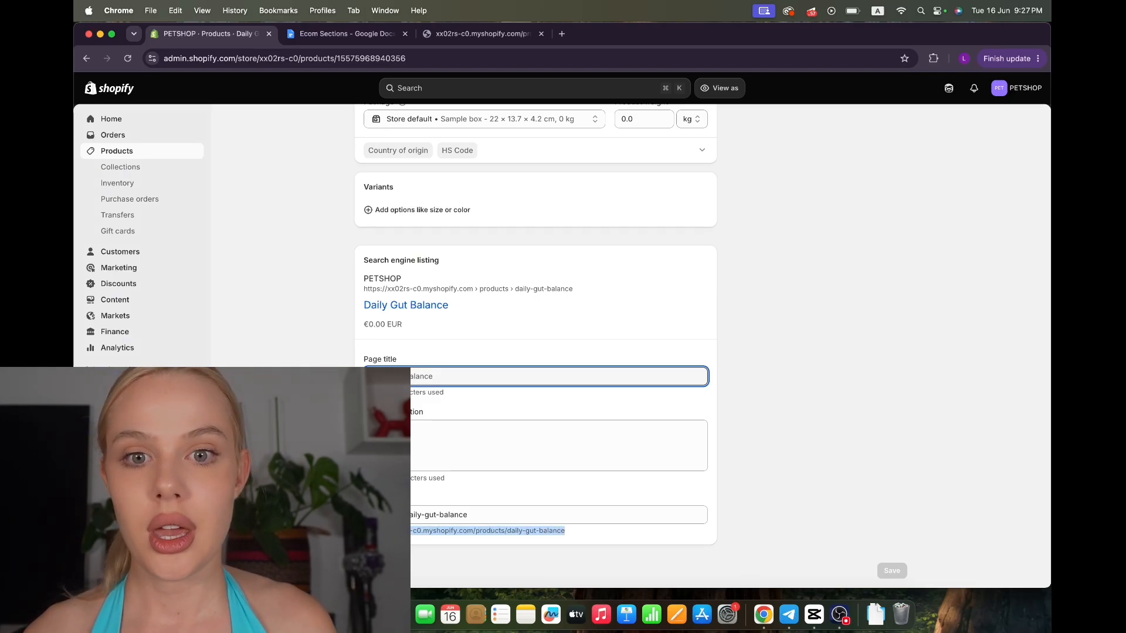
Load the product URL with .js appended in a new tab and copy the variant id
{"action": "left_click", "coordinate": [562, 34]}
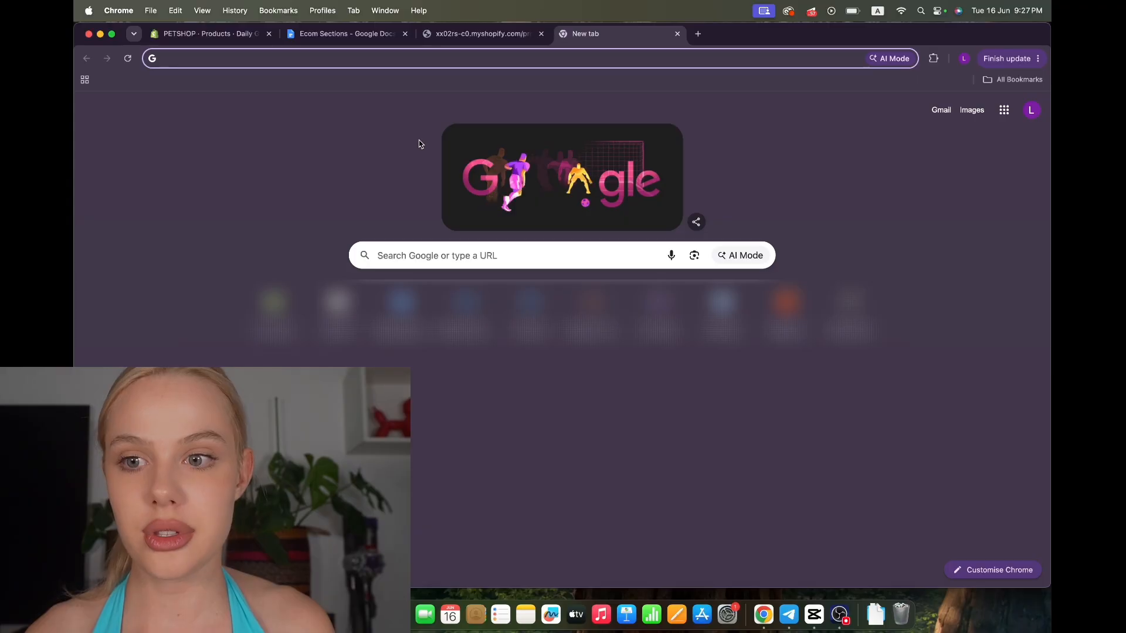
{"action": "key", "text": "super+v"}
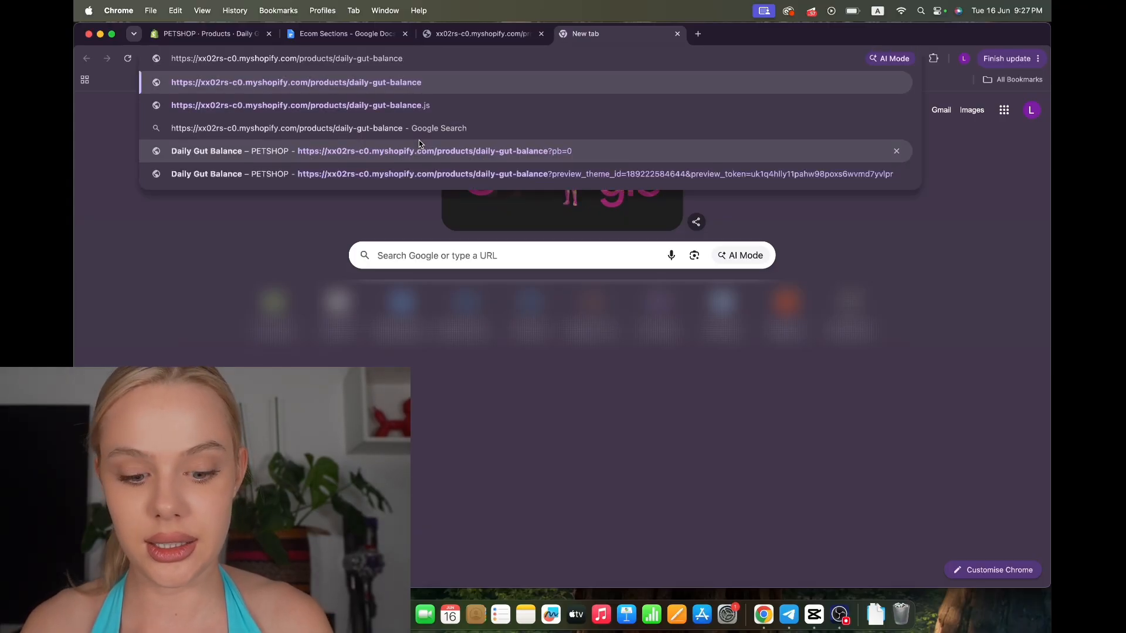
{"action": "type", "text": ".js"}
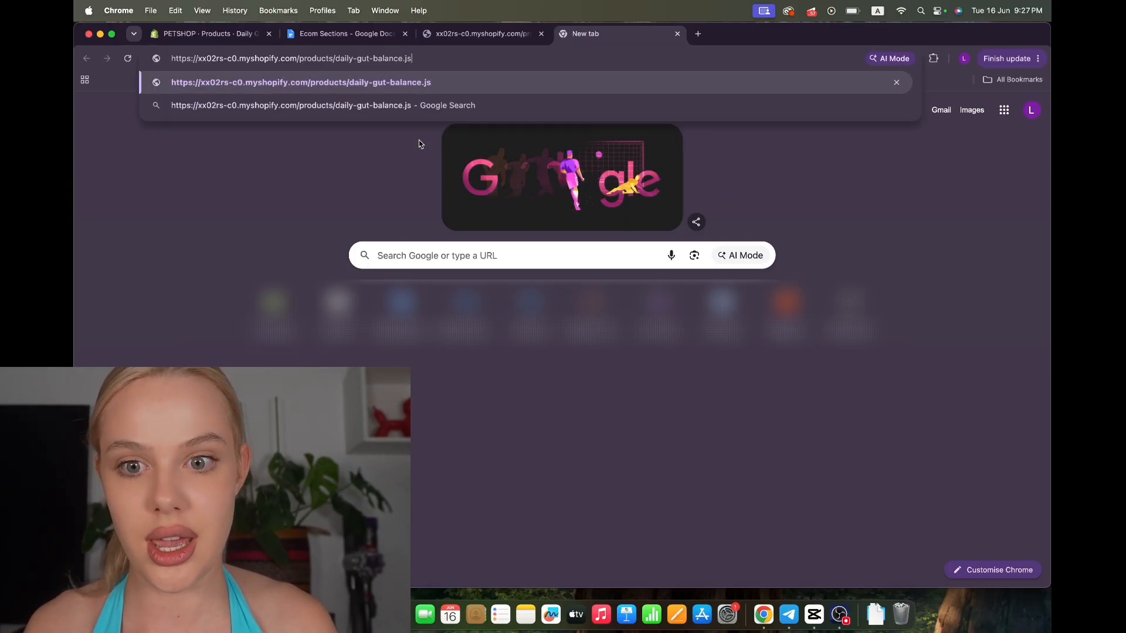
{"action": "key", "text": "Return"}
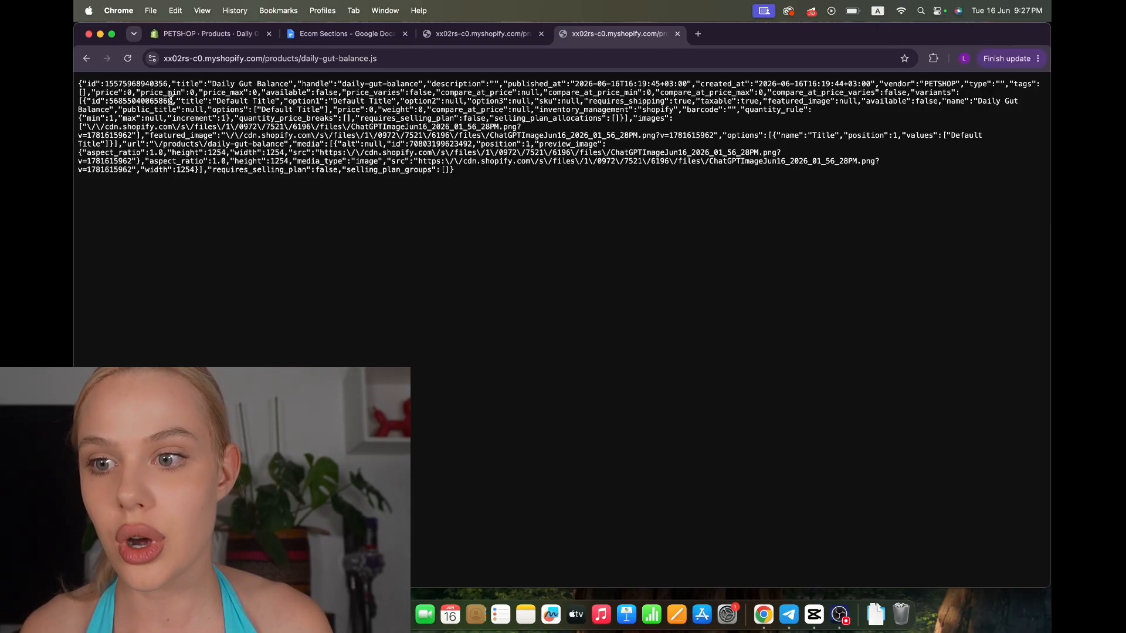
{"action": "mouse_move", "coordinate": [89, 105]}
{"action": "left_mouse_down"}
{"action": "mouse_move", "coordinate": [172, 101]}
{"action": "mouse_move", "coordinate": [108, 101]}
{"action": "left_mouse_up"}
{"action": "left_click", "coordinate": [201, 105]}
{"action": "left_click", "coordinate": [318, 40]}
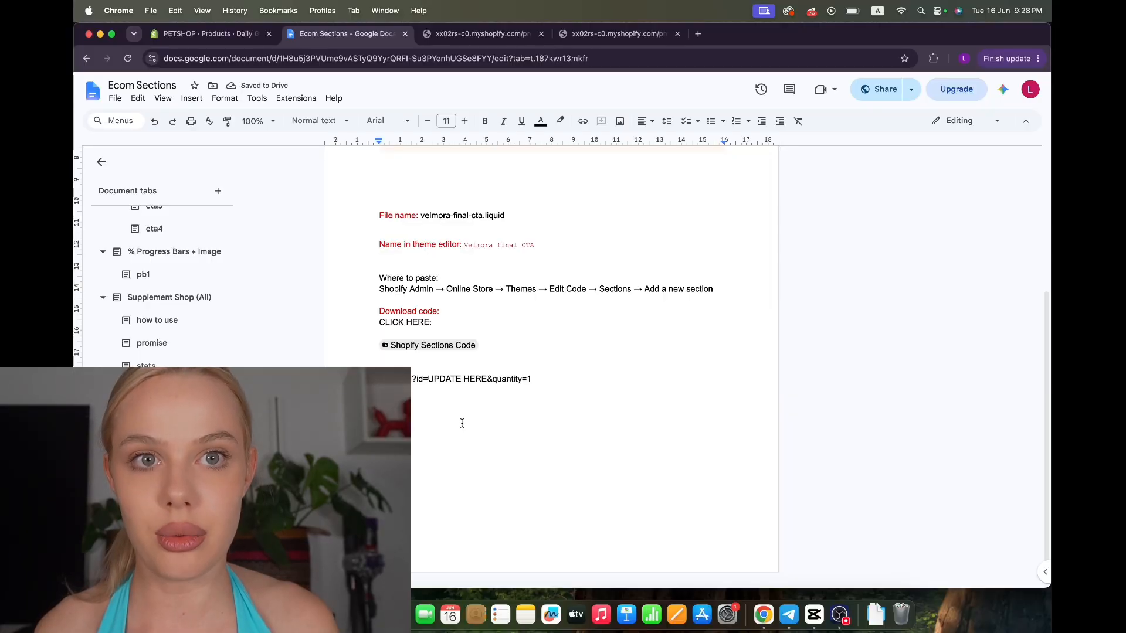
{"action": "left_click_drag", "start_coordinate": [474, 417], "coordinate": [379, 402]}
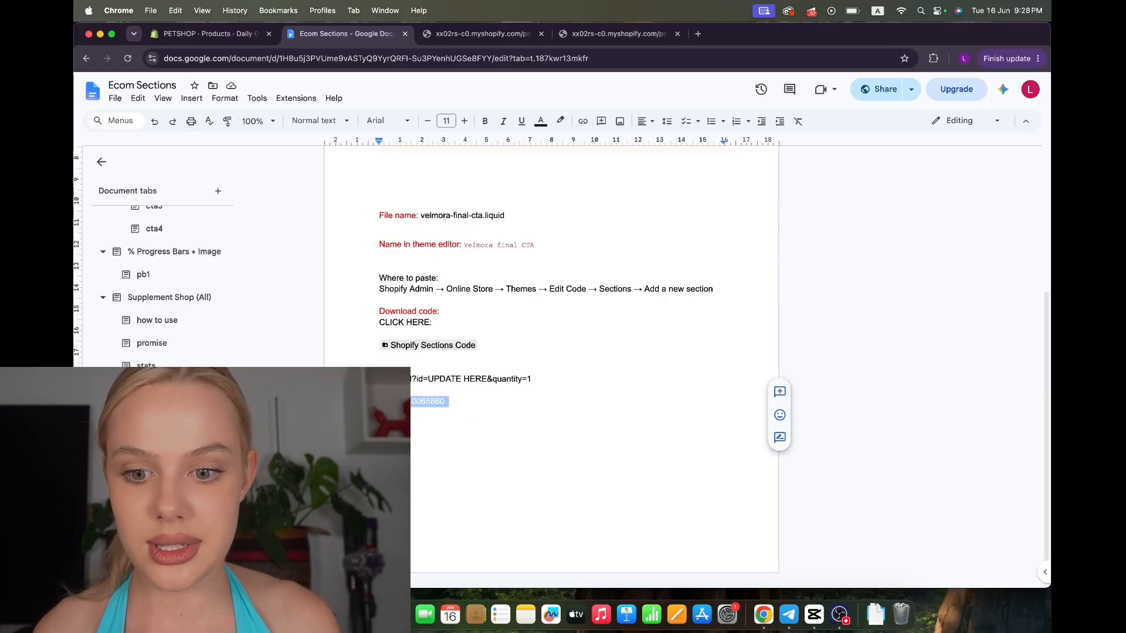
{"action": "left_click", "coordinate": [541, 121]}
{"action": "left_click", "coordinate": [543, 145]}
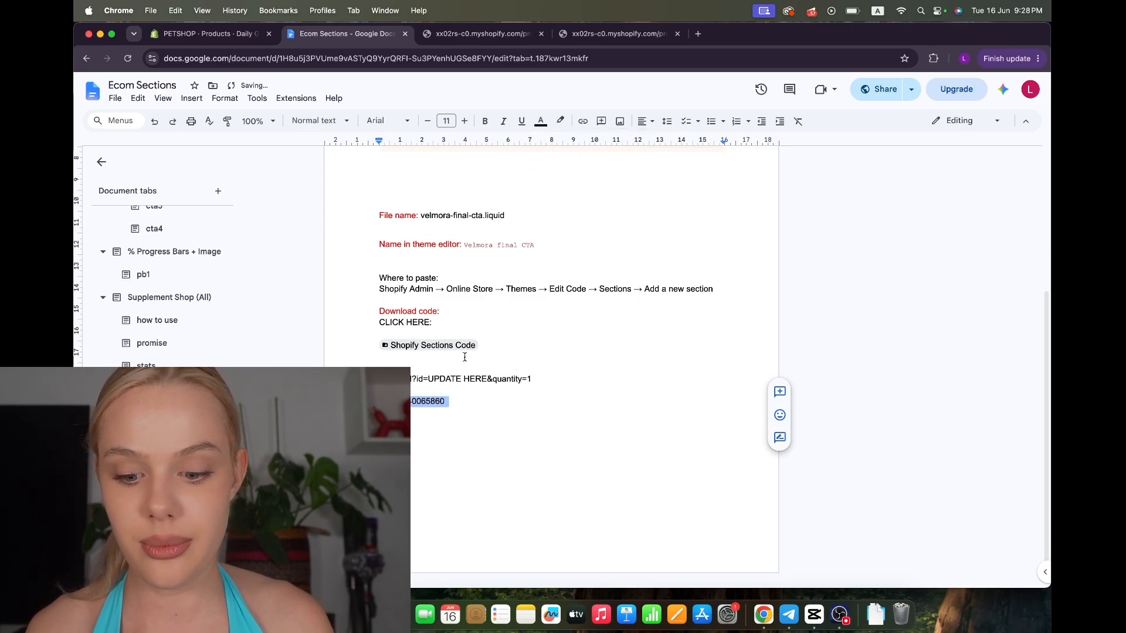
{"action": "left_click_drag", "start_coordinate": [487, 379], "coordinate": [439, 378]}
{"action": "key", "text": "super+v"}
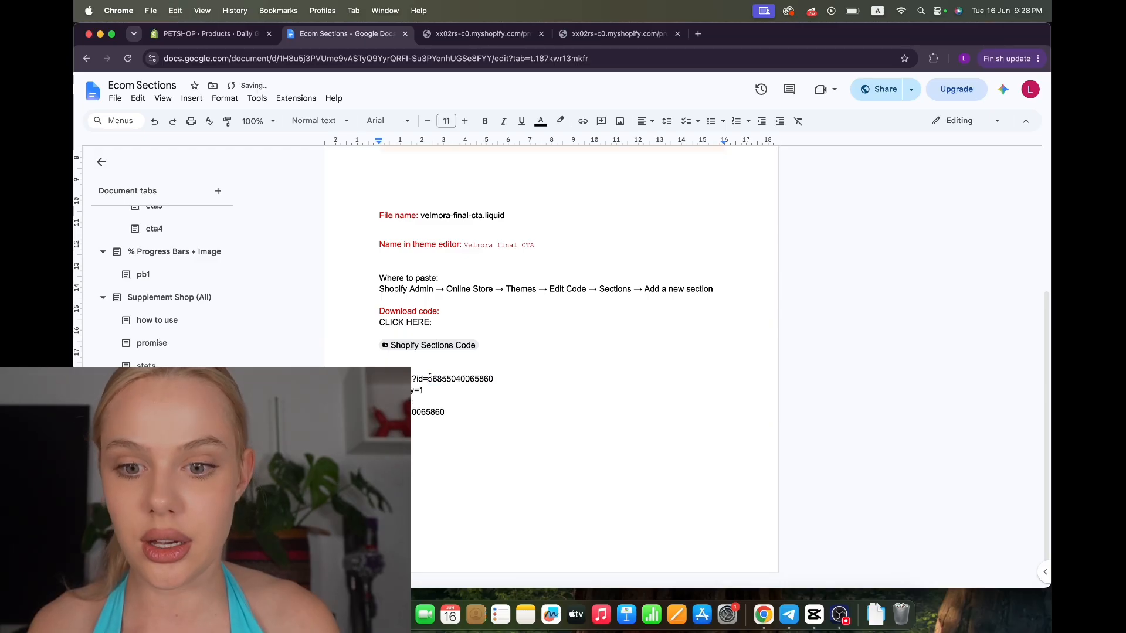
{"action": "key", "text": "BackSpace"}
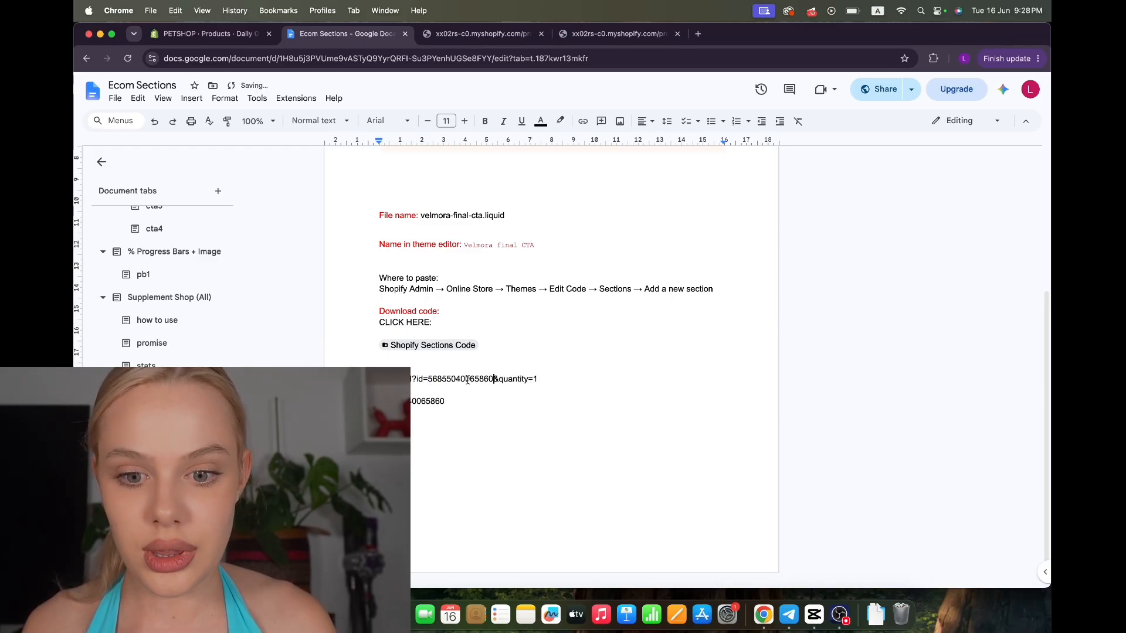
{"action": "left_click_drag", "start_coordinate": [538, 379], "coordinate": [407, 379]}
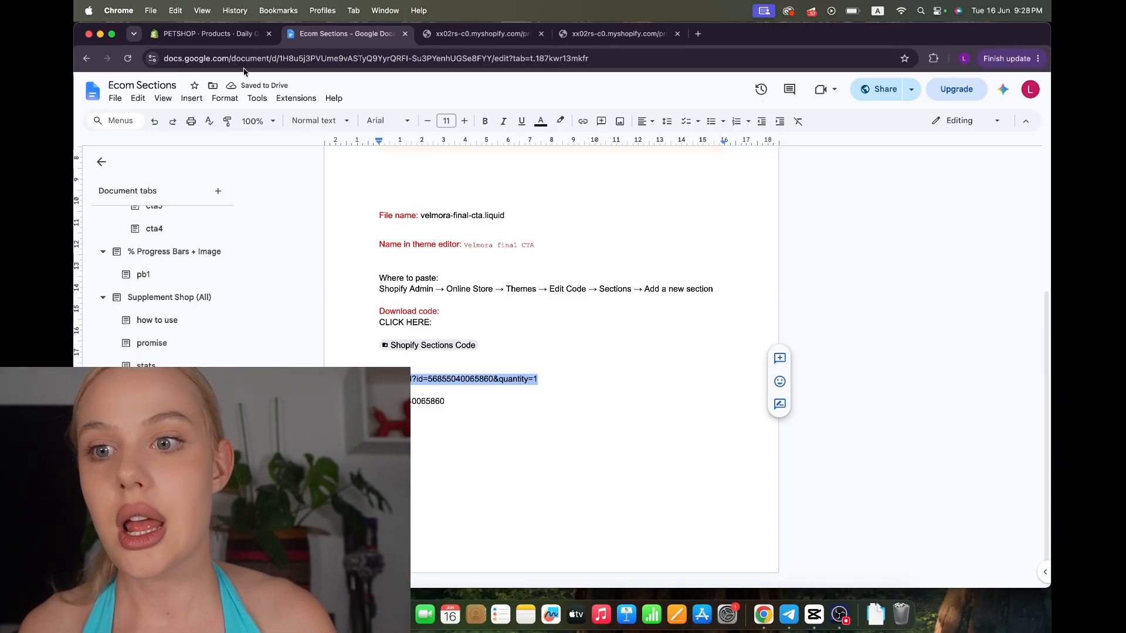
{"action": "left_click", "coordinate": [222, 36]}
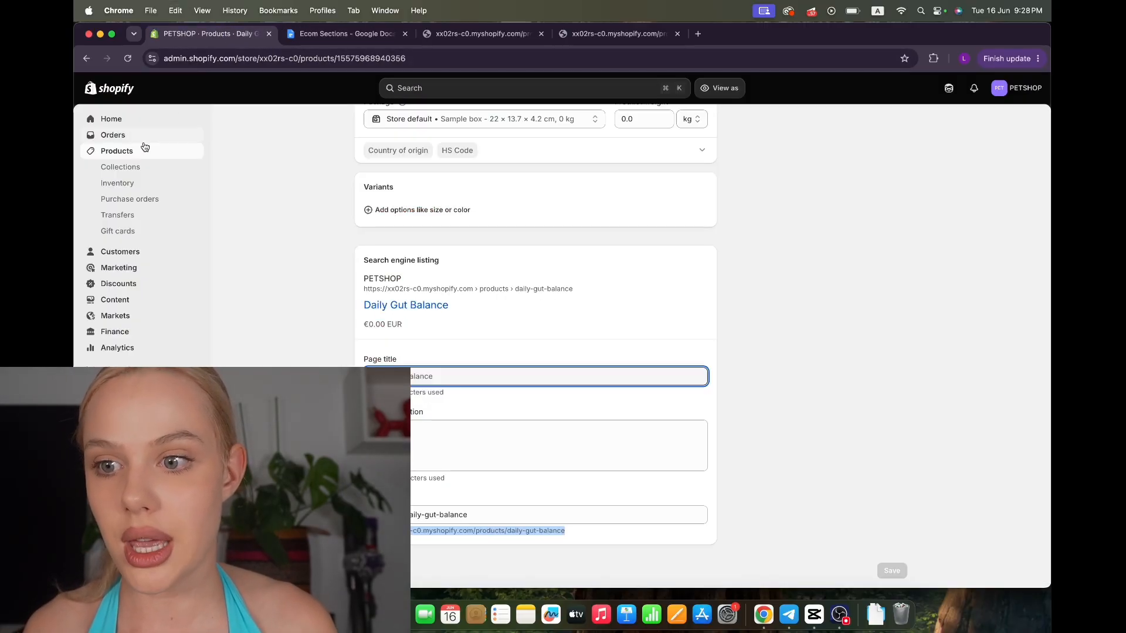
Customise the flow-theme with the Daily Gut Balance product page previewed
{"action": "left_click", "coordinate": [122, 385]}
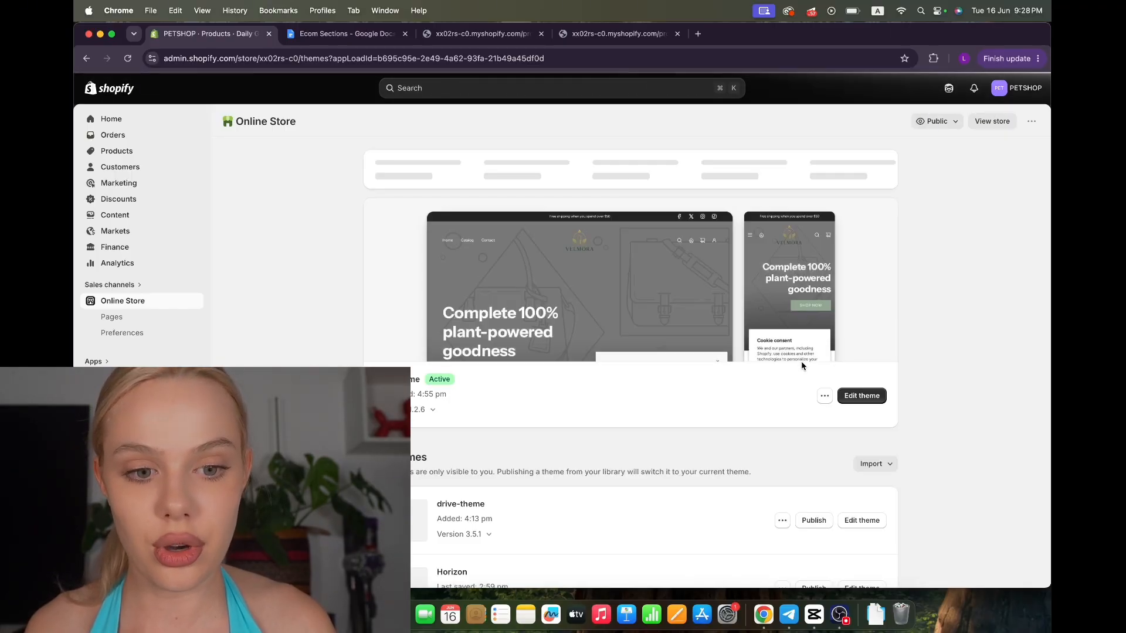
{"action": "left_click", "coordinate": [862, 395]}
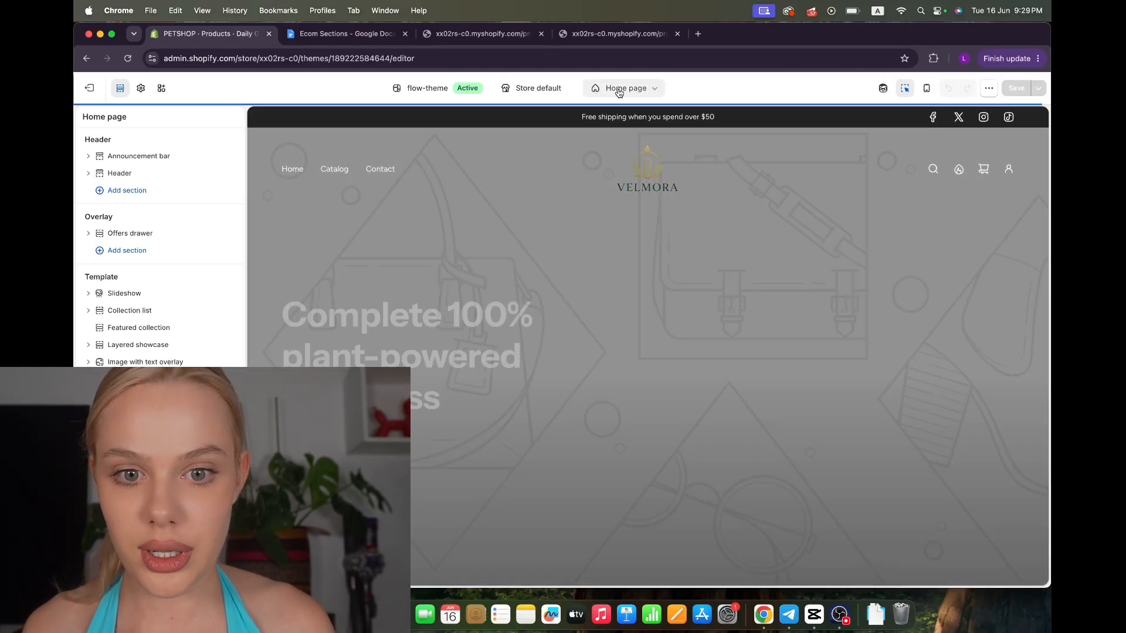
{"action": "left_click", "coordinate": [625, 88]}
{"action": "left_click", "coordinate": [597, 157]}
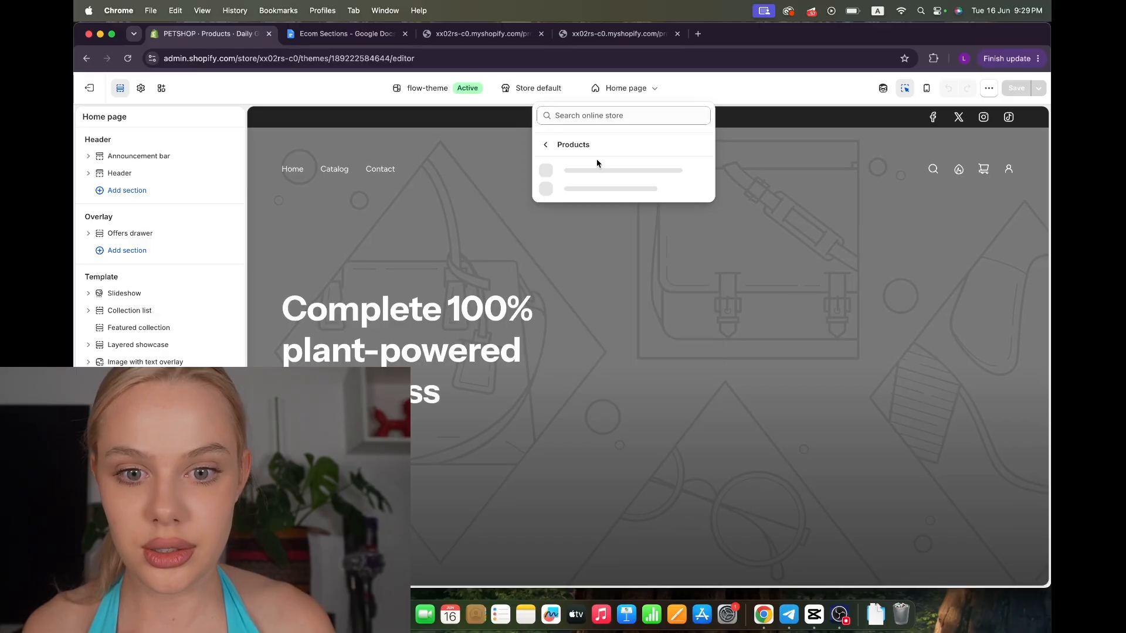
{"action": "left_click", "coordinate": [574, 197]}
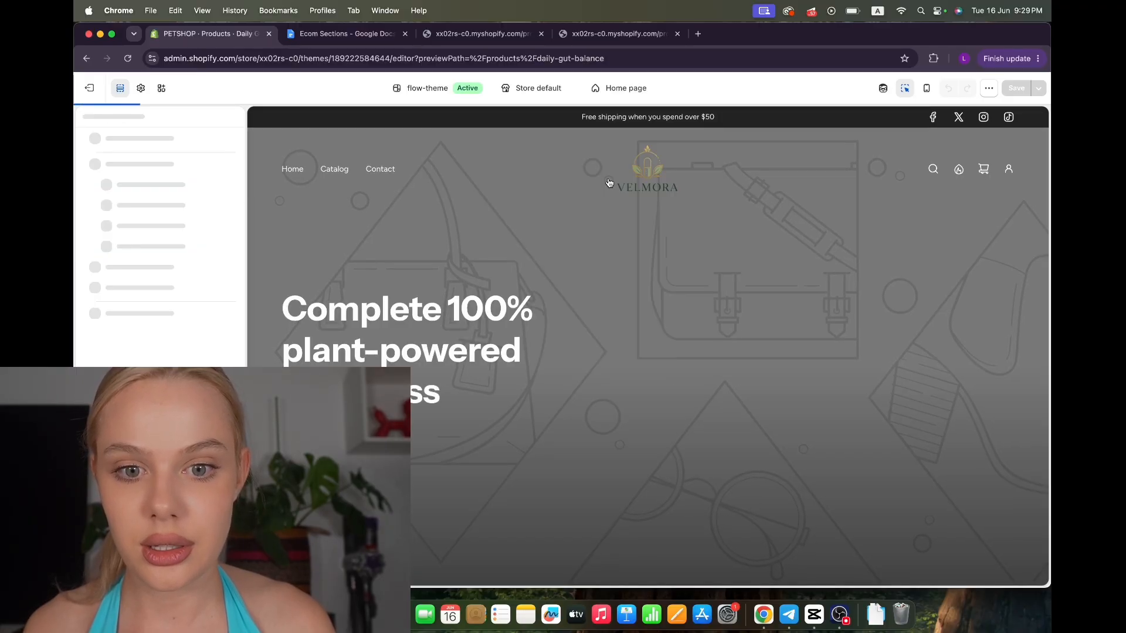
{"action": "scroll", "coordinate": [602, 412], "scroll_direction": "down", "scroll_amount": 15}
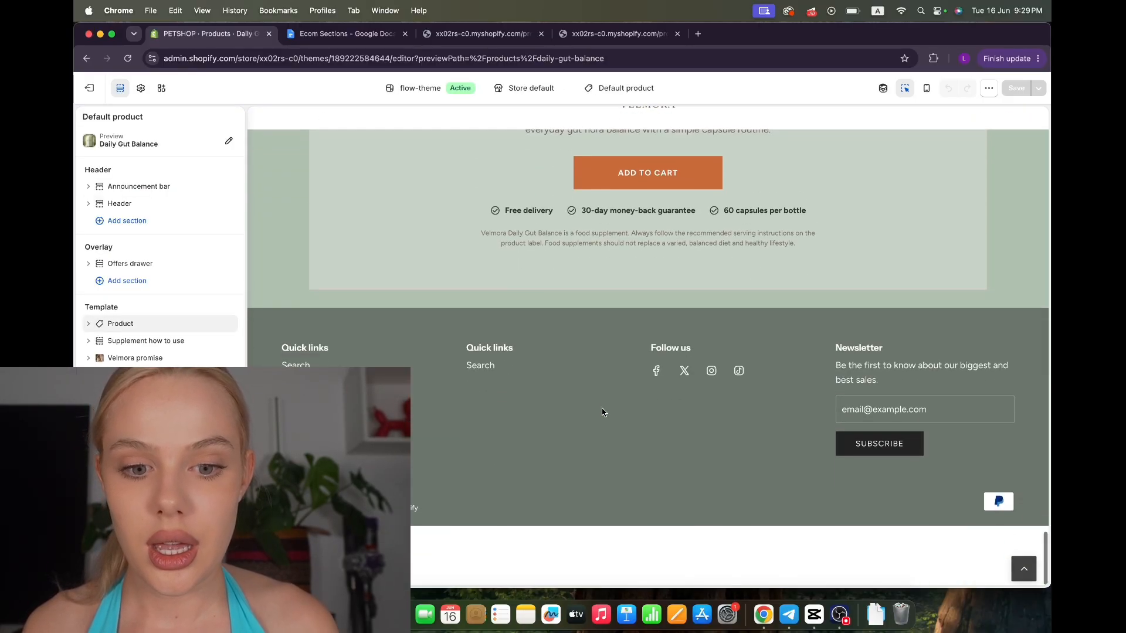
{"action": "scroll", "coordinate": [602, 412], "scroll_direction": "up", "scroll_amount": 5}
{"action": "left_click", "coordinate": [449, 331]}
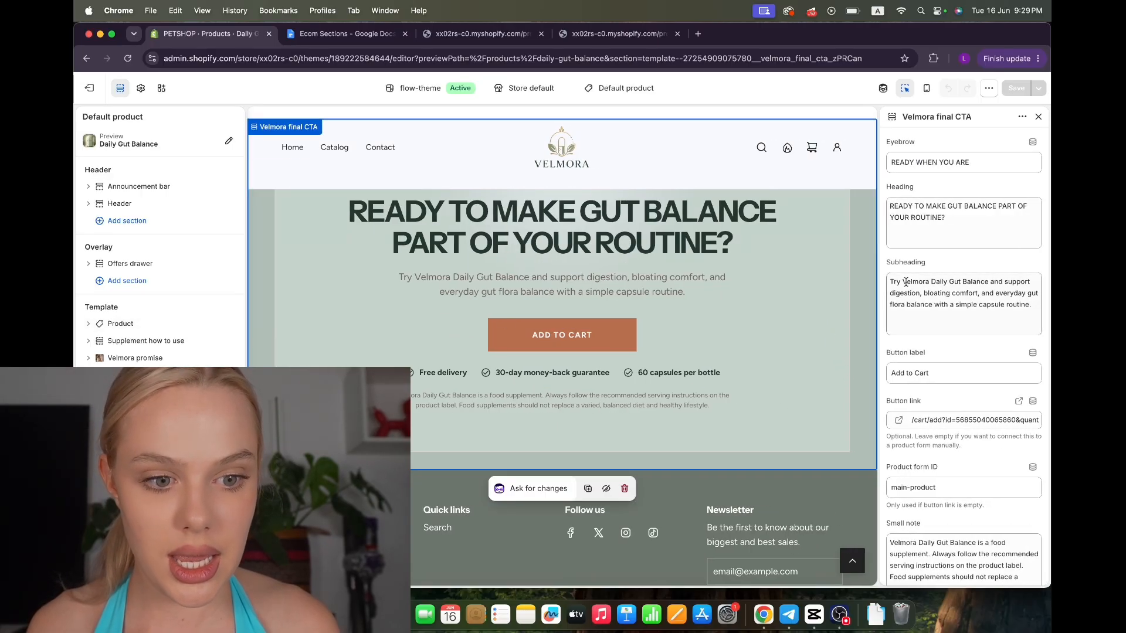
{"action": "left_click", "coordinate": [938, 420]}
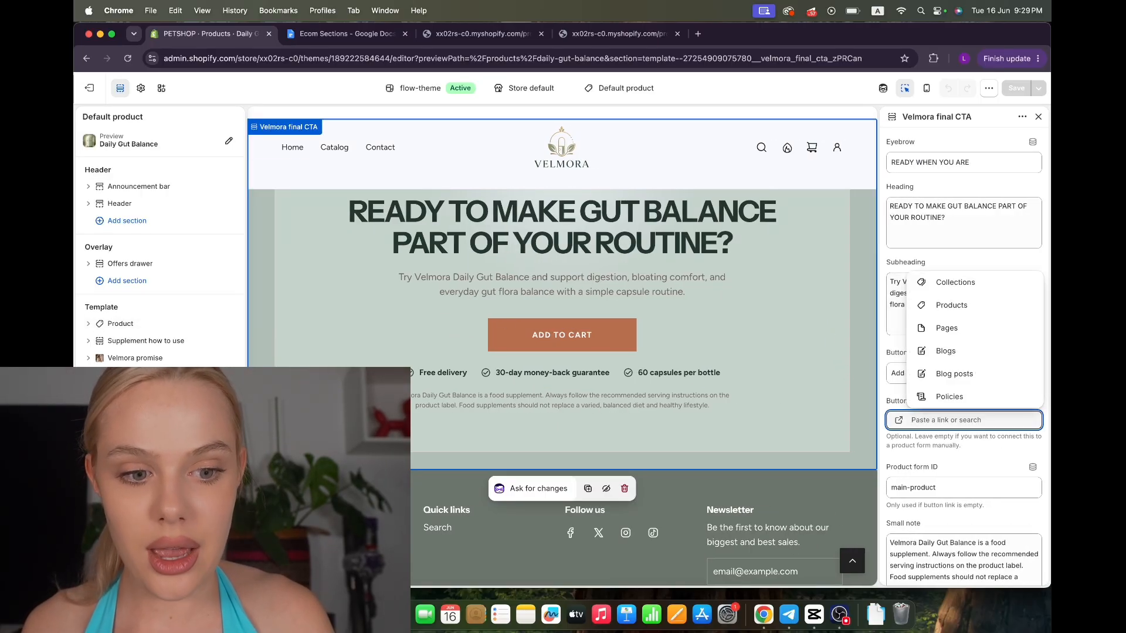
{"action": "key", "text": "super+v"}
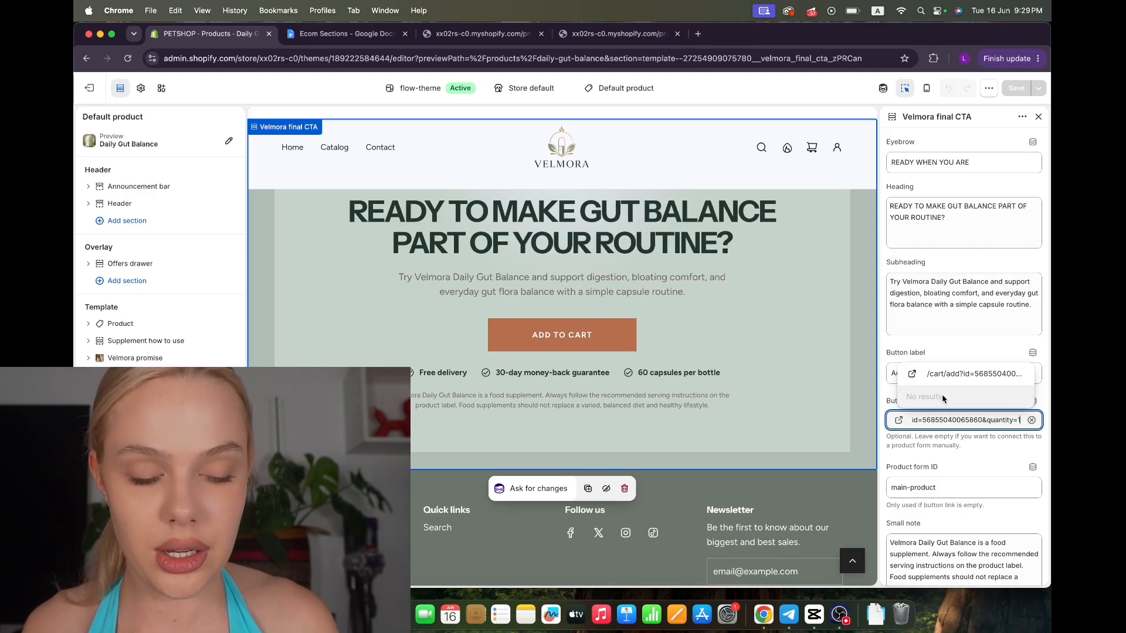
{"action": "left_click", "coordinate": [948, 374]}
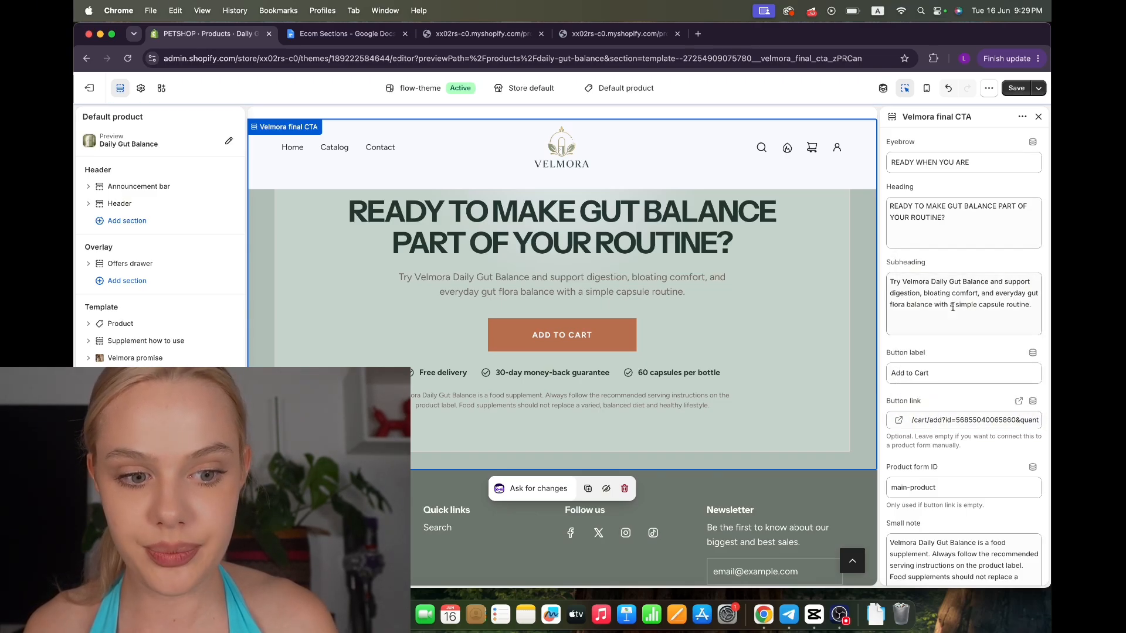
{"action": "left_click", "coordinate": [1016, 88]}
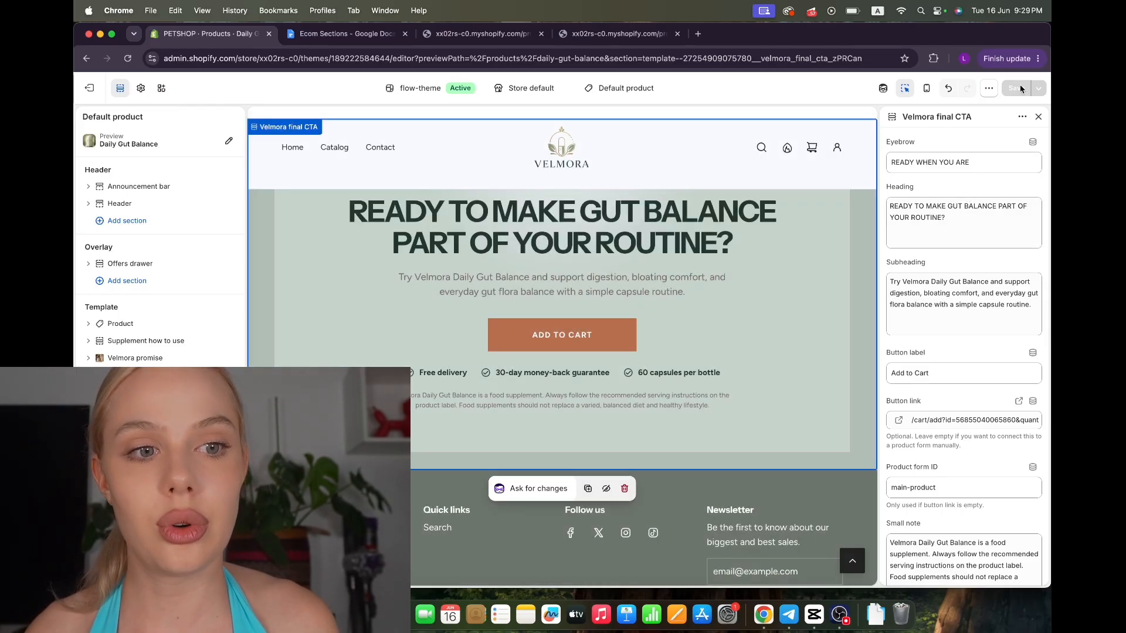
{"action": "left_click", "coordinate": [989, 88]}
On the live page, use the CTA's Add to Cart and confirm the cart holds 2 Daily Gut Balance
{"action": "left_click", "coordinate": [920, 153]}
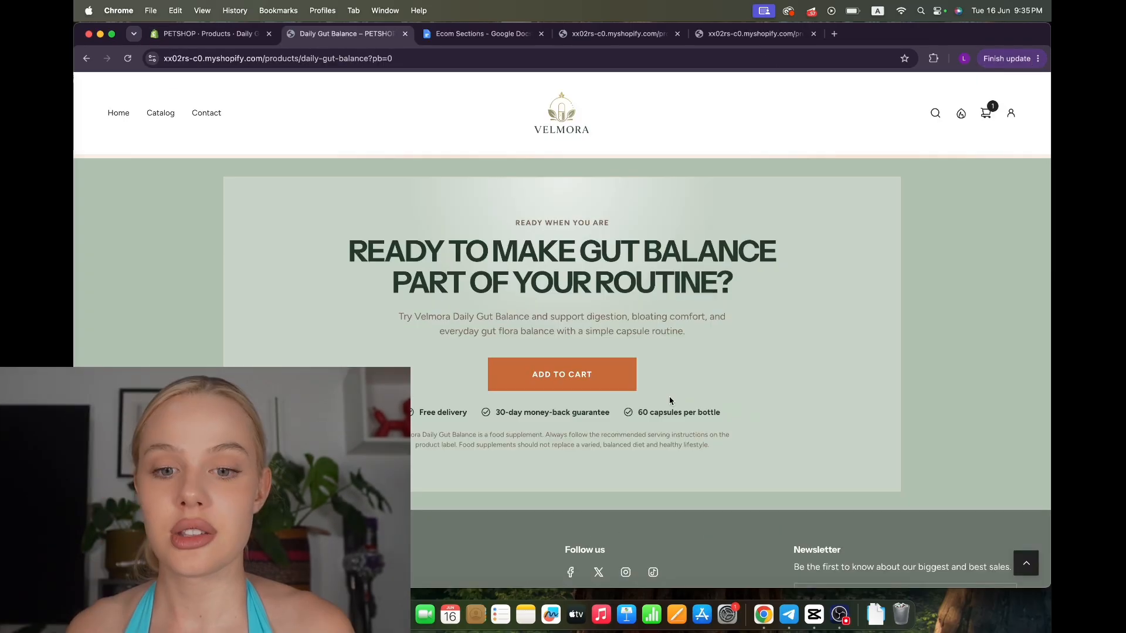
{"action": "left_click", "coordinate": [592, 382]}
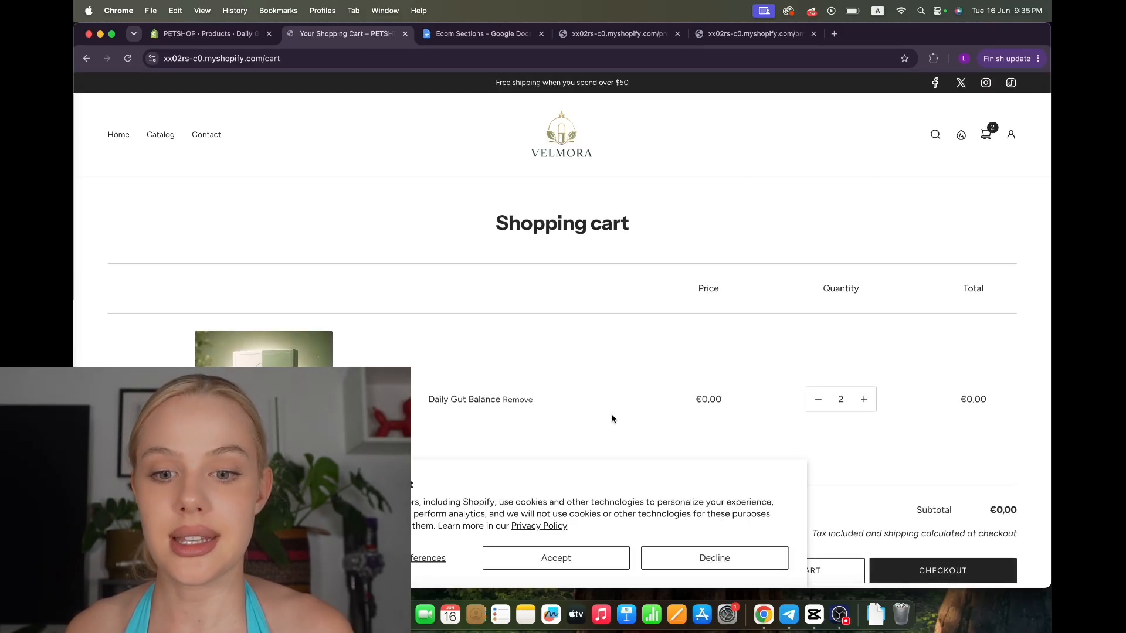
{"action": "scroll", "coordinate": [611, 419], "scroll_direction": "down", "scroll_amount": 3}
{"action": "scroll", "coordinate": [611, 418], "scroll_direction": "up", "scroll_amount": 3}
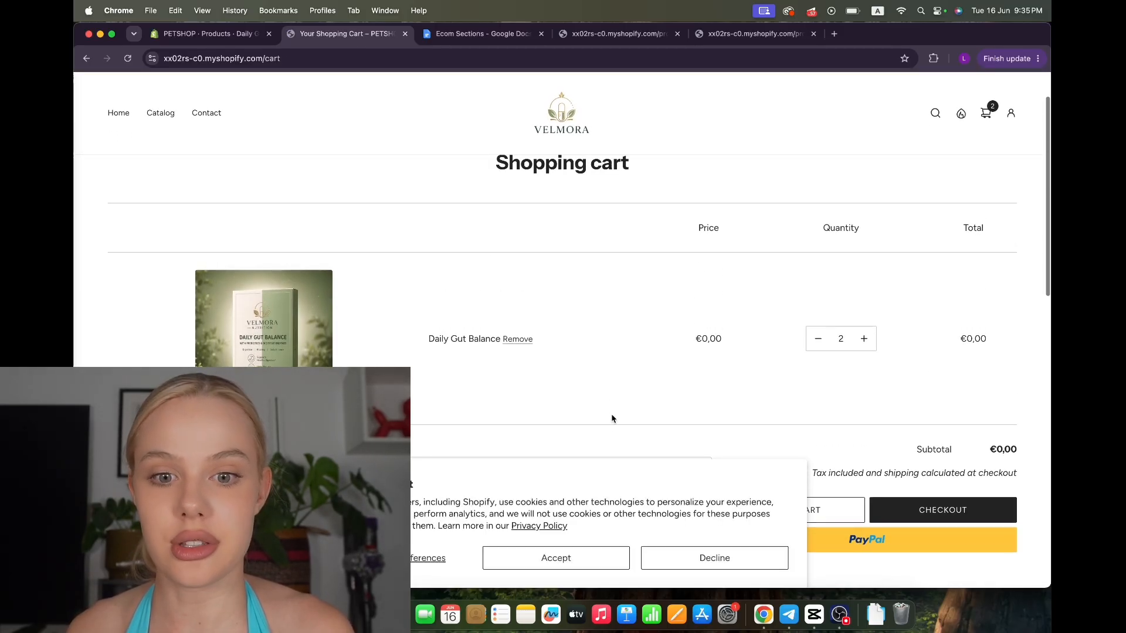